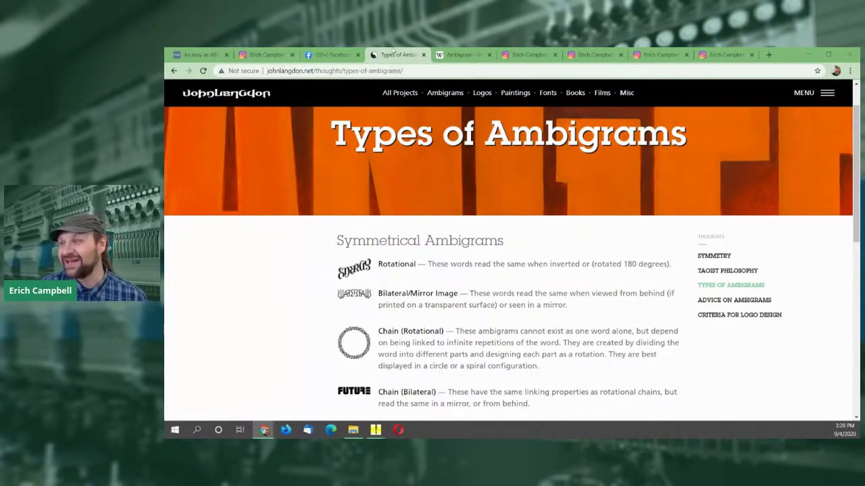
Play the Instagram video of the teal embroidered name ambigram patch and return to the Types of Ambigrams page
{"action": "left_click", "coordinate": [519, 54]}
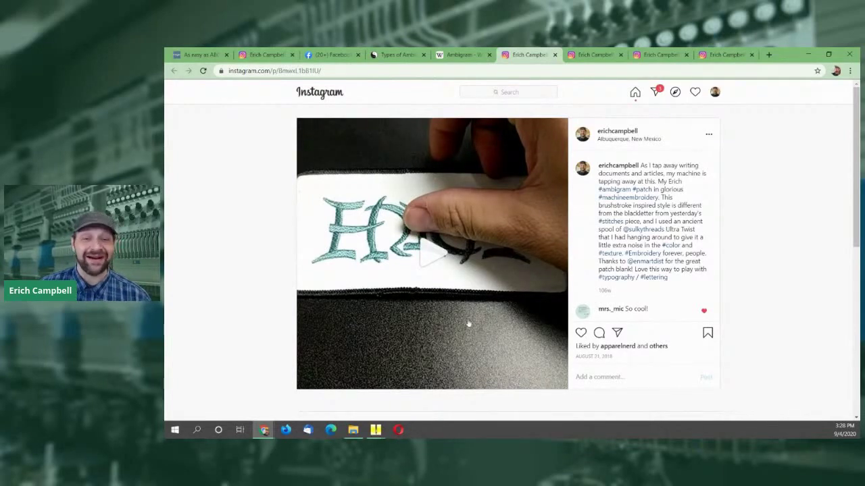
{"action": "left_click", "coordinate": [436, 258]}
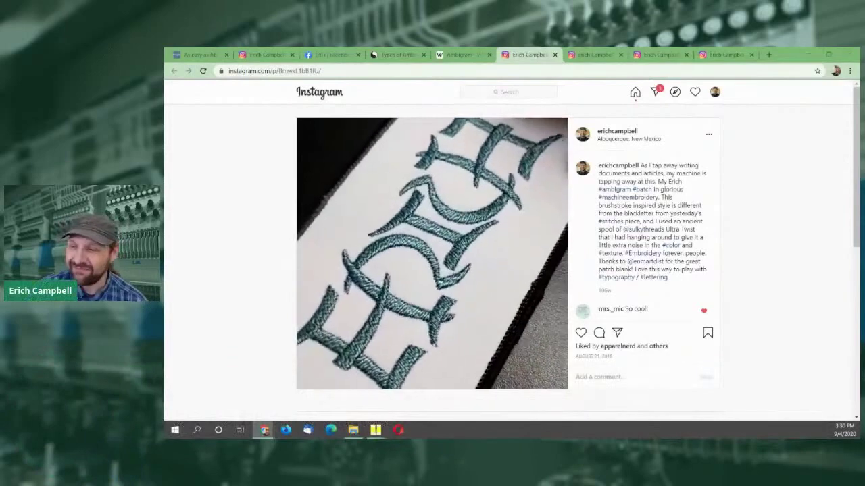
{"action": "left_click", "coordinate": [390, 54]}
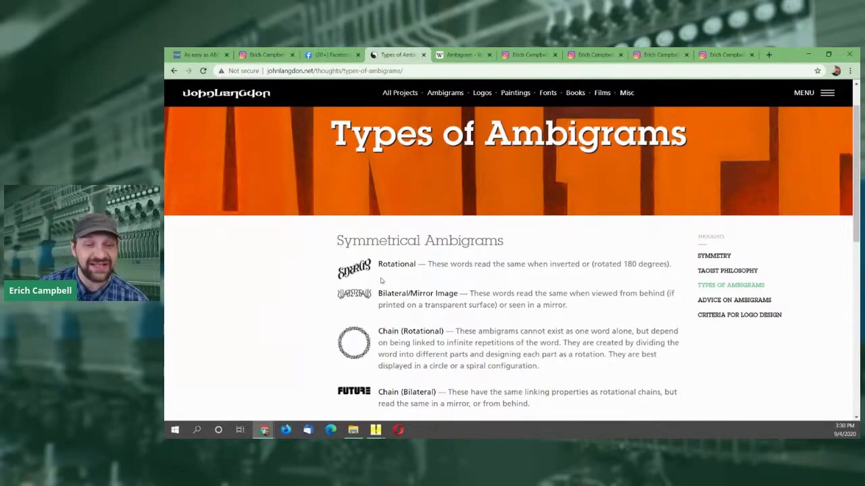
Open the Wikipedia Ambigram article and go down past the Types section to its Gallery
{"action": "left_click", "coordinate": [464, 56]}
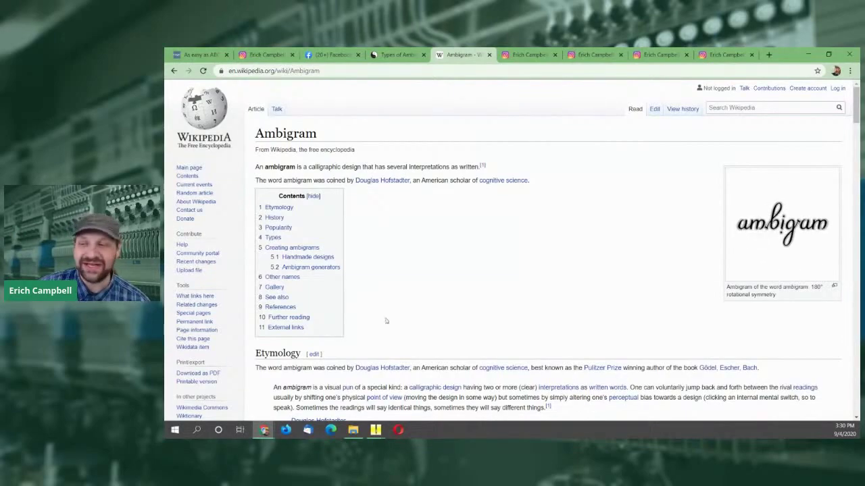
{"action": "scroll", "coordinate": [382, 341], "scroll_direction": "down", "scroll_amount": 15}
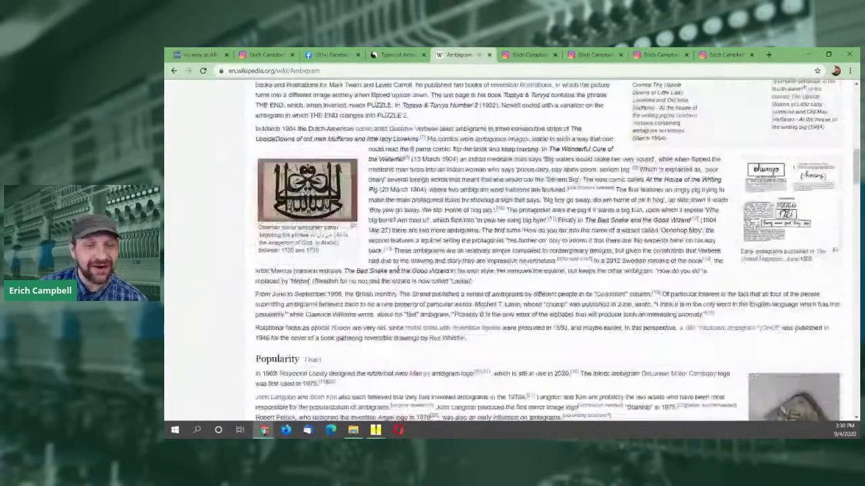
{"action": "scroll", "coordinate": [399, 270], "scroll_direction": "down", "scroll_amount": 8}
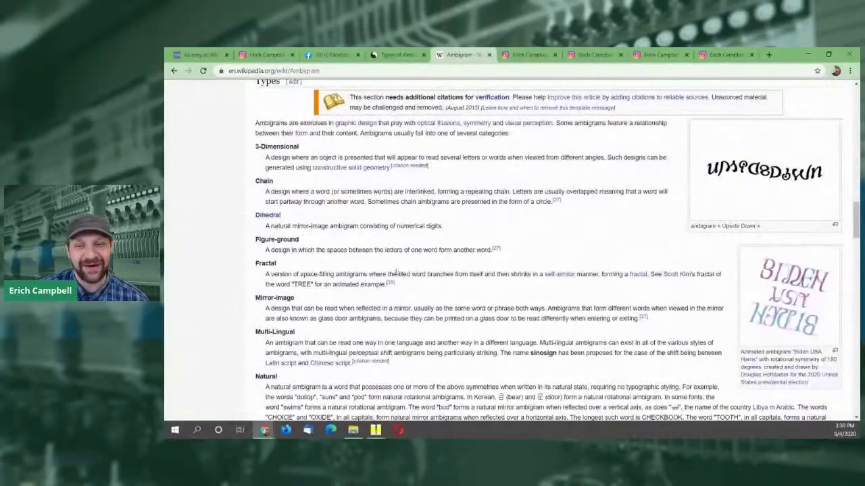
{"action": "scroll", "coordinate": [397, 271], "scroll_direction": "down", "scroll_amount": 12}
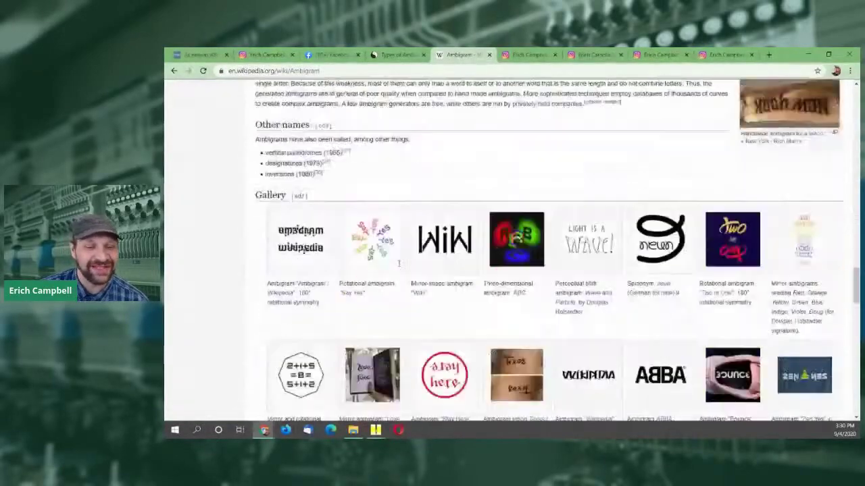
View the "Ambigram / Wikipedia", "Wiki" and "Say Yes" gallery images enlarged, closing each one after viewing
{"action": "left_click", "coordinate": [296, 244]}
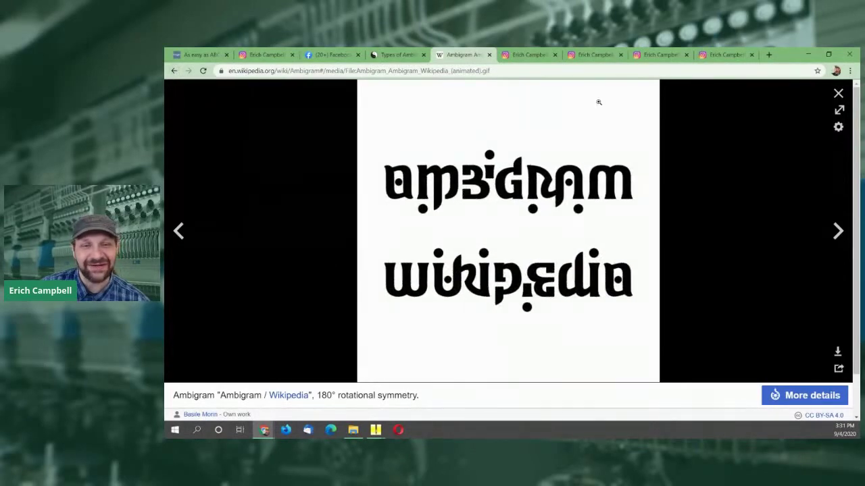
{"action": "left_click", "coordinate": [837, 93]}
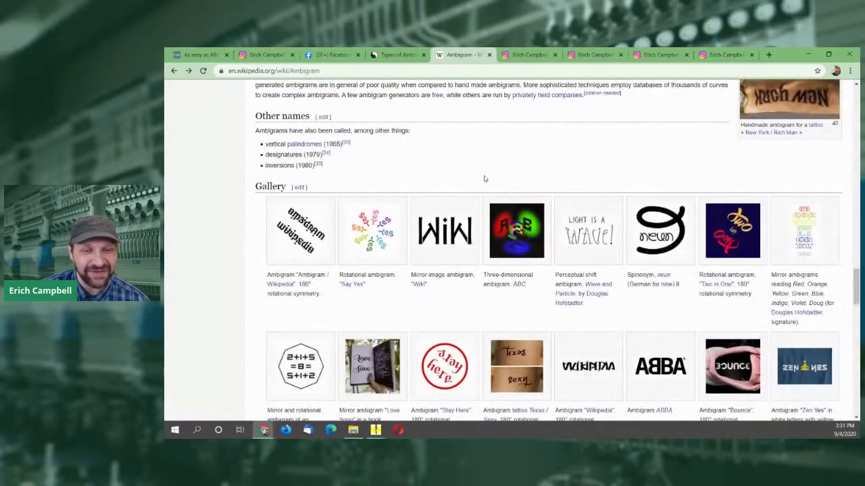
{"action": "left_click", "coordinate": [463, 237]}
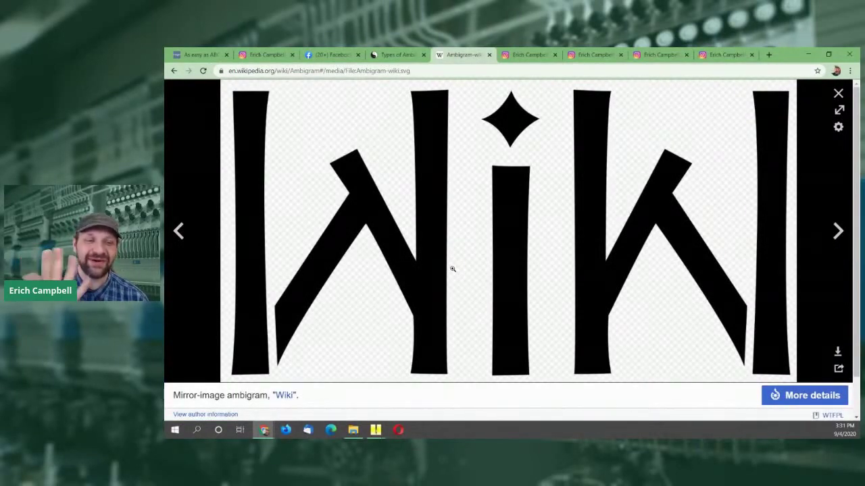
{"action": "left_click", "coordinate": [837, 92]}
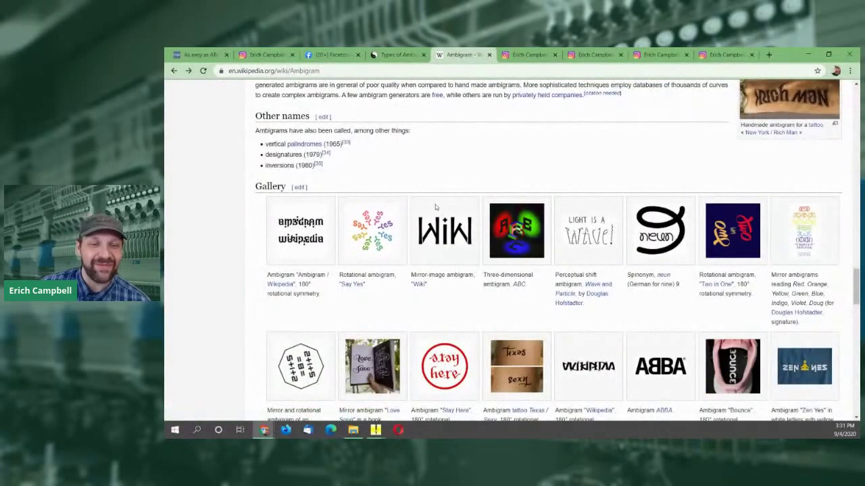
{"action": "left_click", "coordinate": [382, 231]}
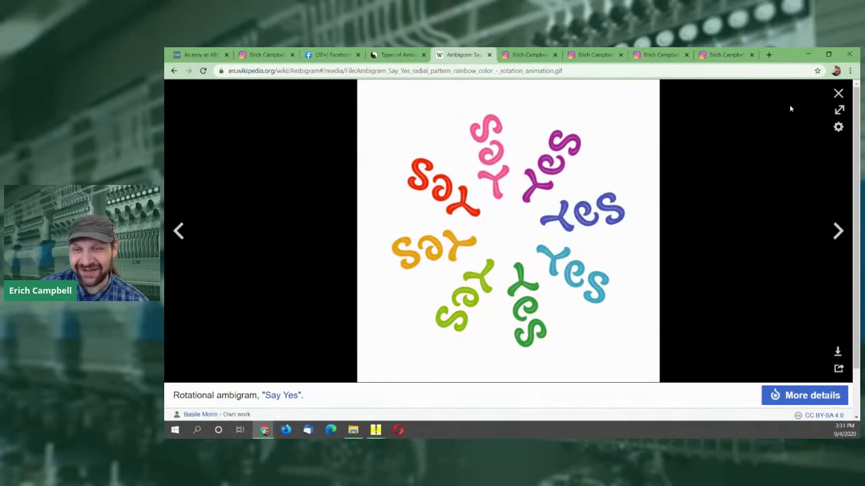
{"action": "left_click", "coordinate": [838, 93]}
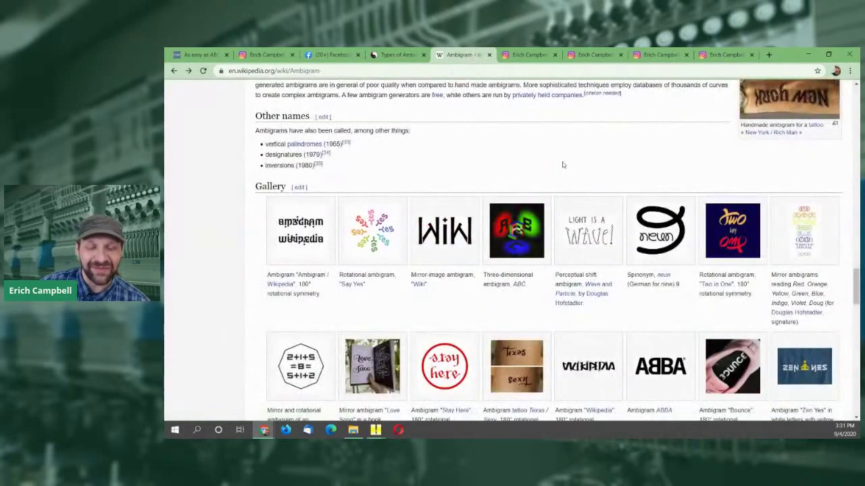
View the "Wave and Particle", "Two in One" and "Stay Here" gallery images enlarged, closing each one after viewing
{"action": "left_click", "coordinate": [587, 231]}
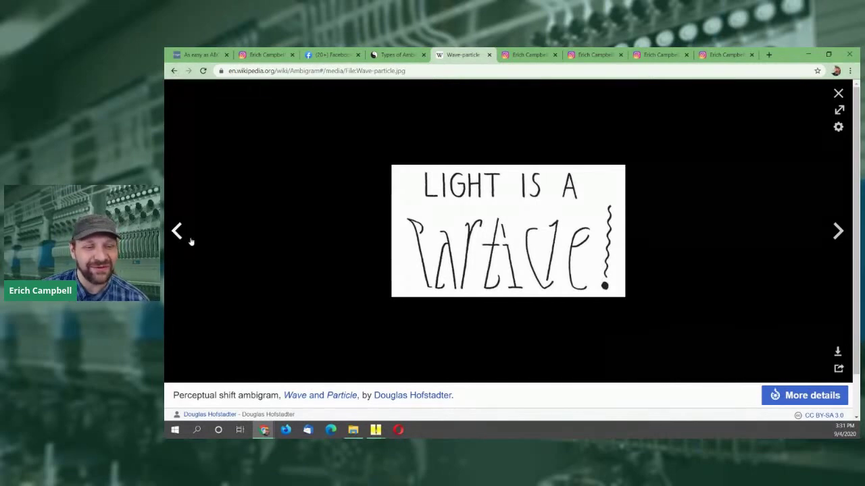
{"action": "left_click", "coordinate": [838, 93]}
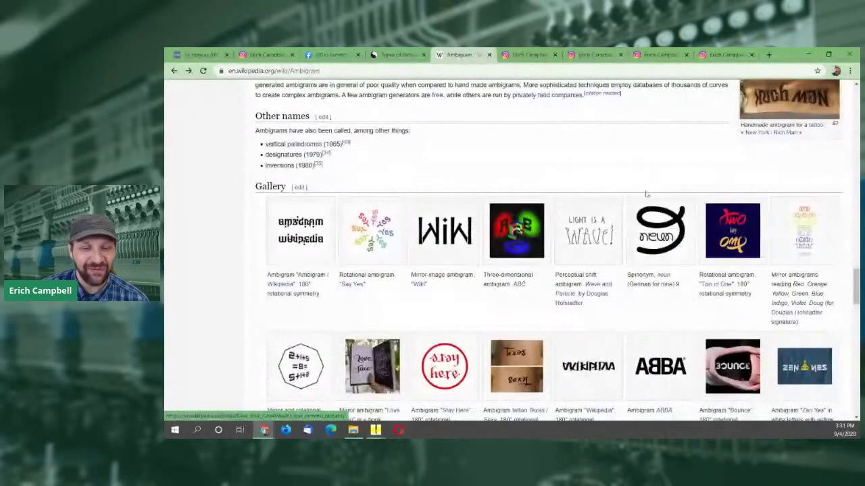
{"action": "scroll", "coordinate": [606, 209], "scroll_direction": "down", "scroll_amount": 1}
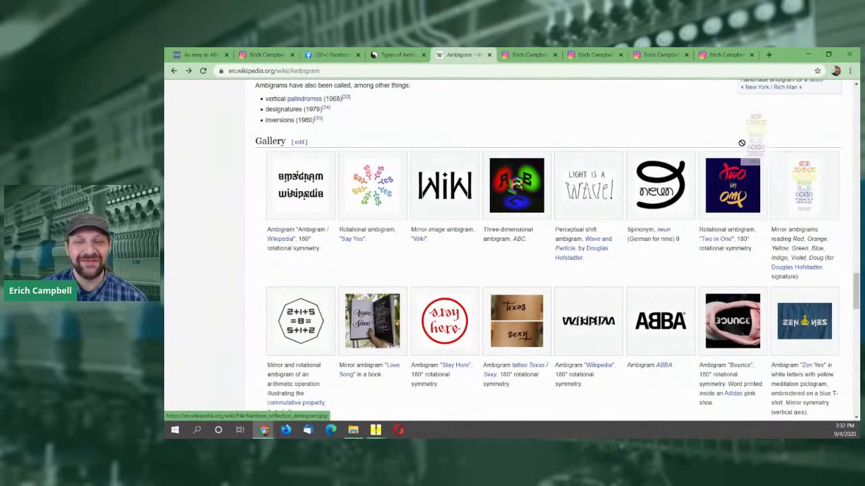
{"action": "left_click", "coordinate": [743, 186]}
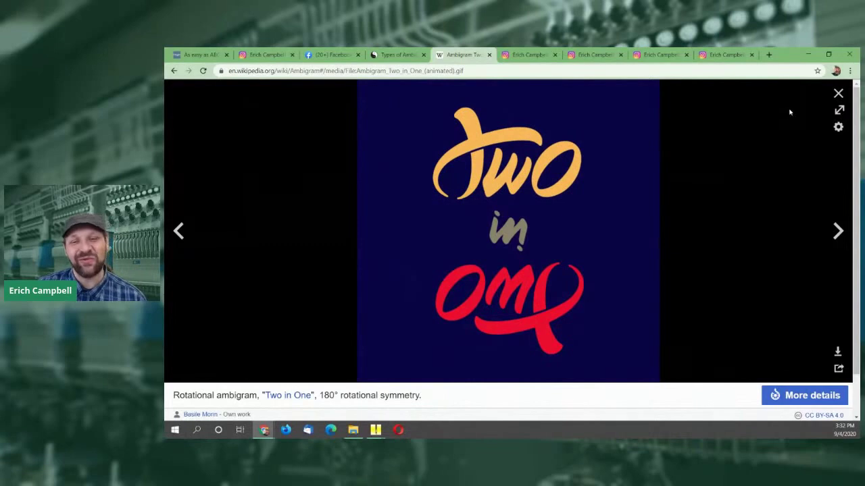
{"action": "left_click", "coordinate": [838, 93]}
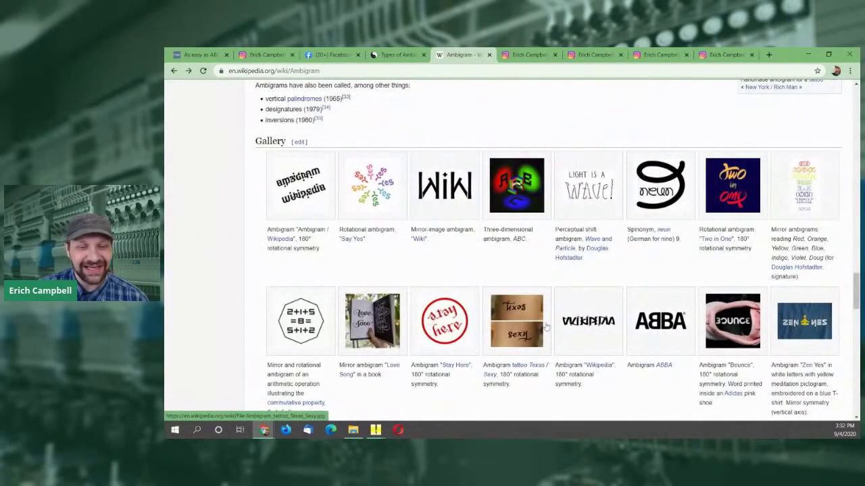
{"action": "left_click", "coordinate": [440, 313]}
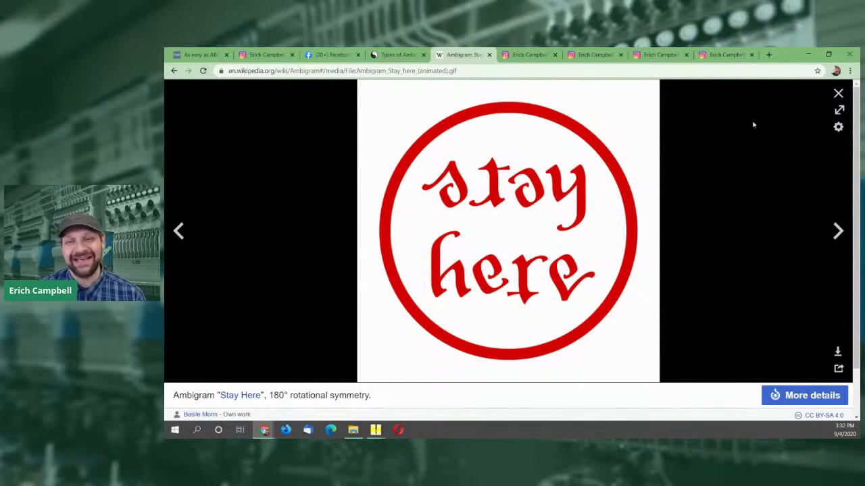
{"action": "left_click", "coordinate": [837, 93]}
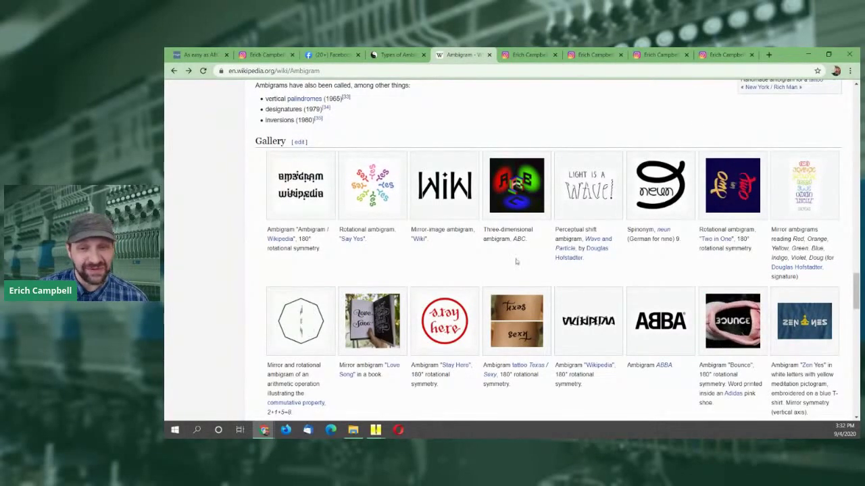
Return to the Instagram video of the teal name ambigram patch and control its playback to show the rotation
{"action": "key", "text": "ctrl+Tab"}
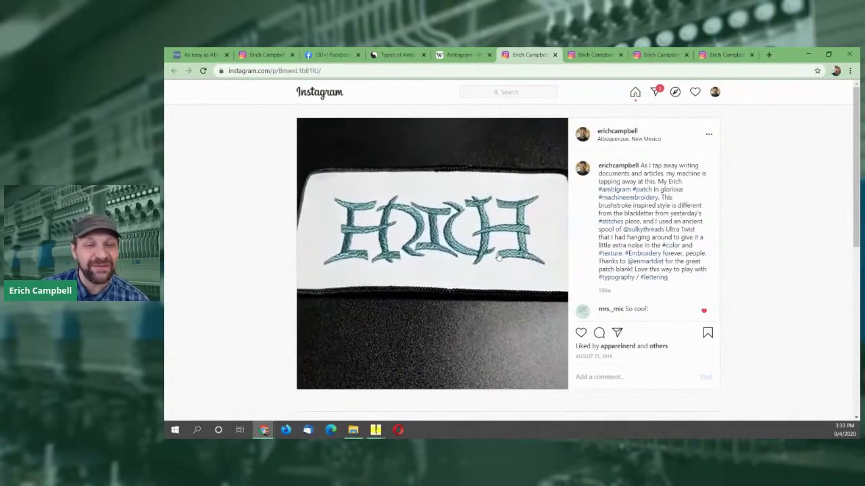
{"action": "left_click", "coordinate": [447, 257]}
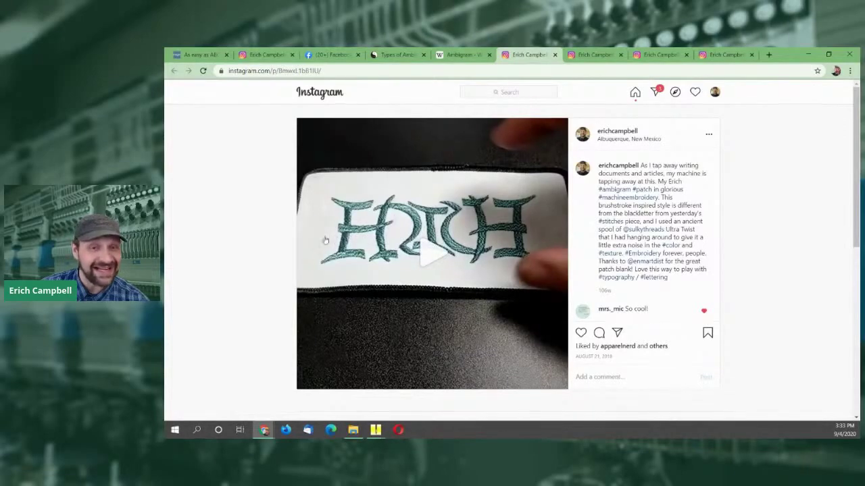
{"action": "left_click", "coordinate": [400, 249]}
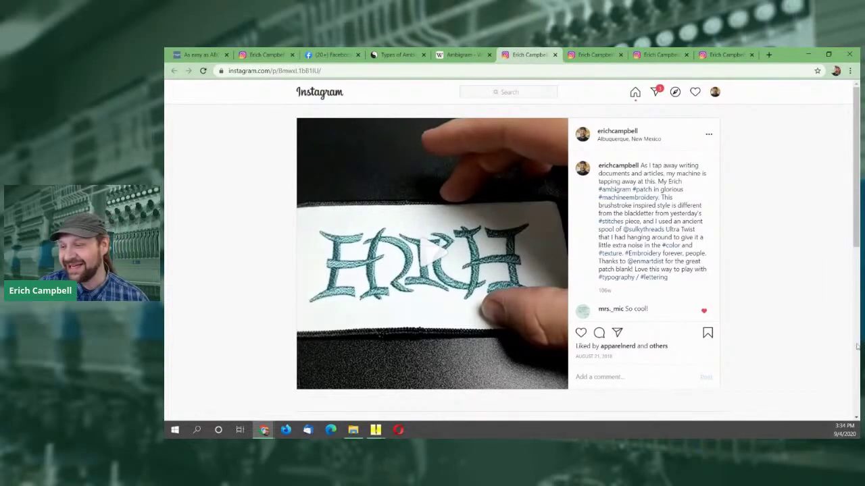
Open the photo of the onscreen name ambigram from the Lettering and Ambigrams Show folder in Photos
{"action": "left_click", "coordinate": [353, 430]}
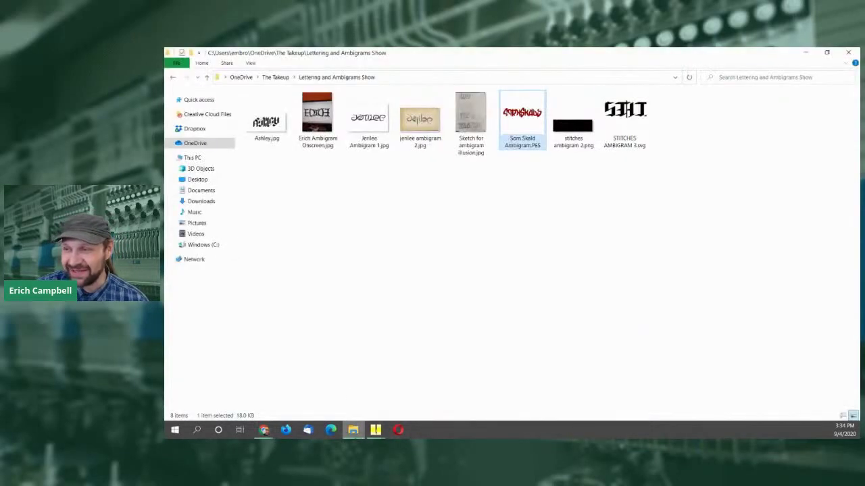
{"action": "right_click", "coordinate": [317, 119]}
{"action": "key", "text": "Escape"}
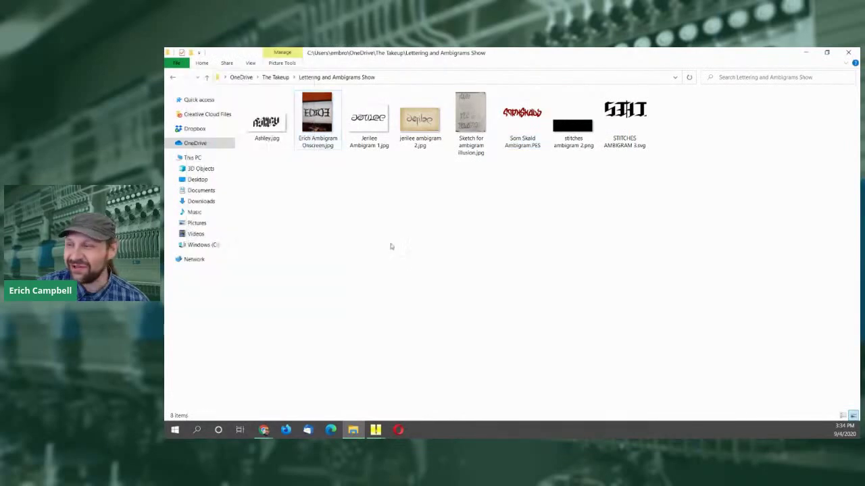
{"action": "double_click", "coordinate": [309, 116]}
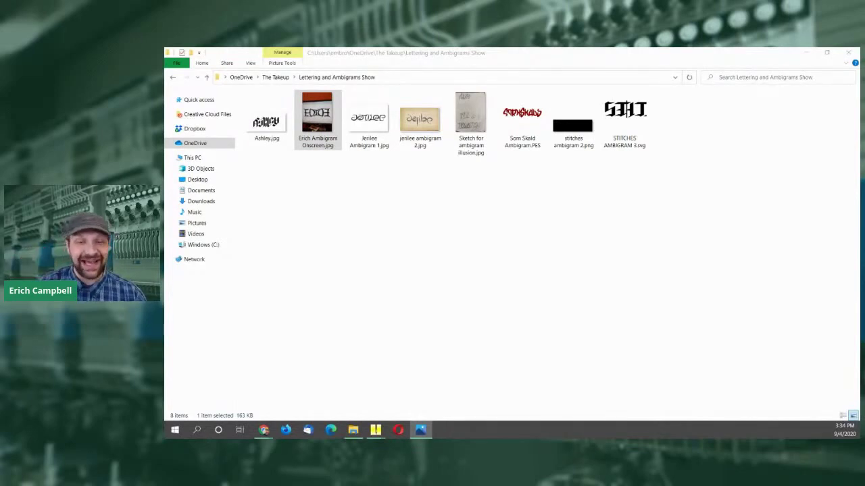
{"action": "key", "text": "alt+Tab"}
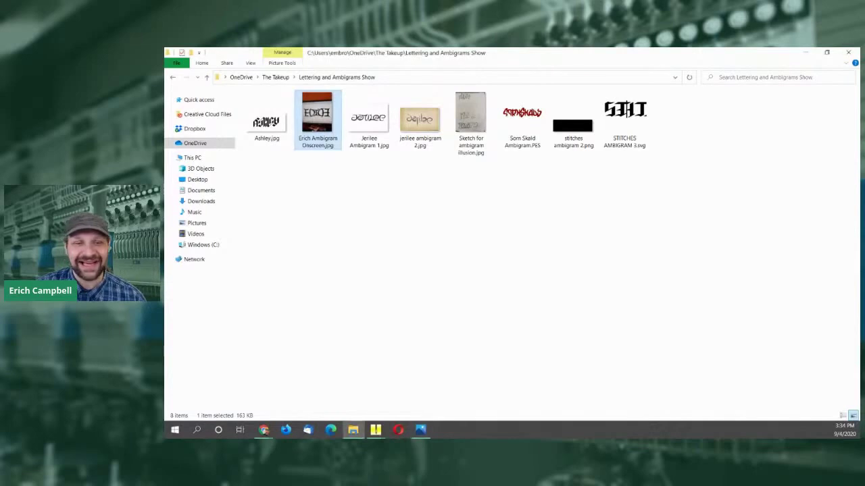
{"action": "double_click", "coordinate": [318, 130]}
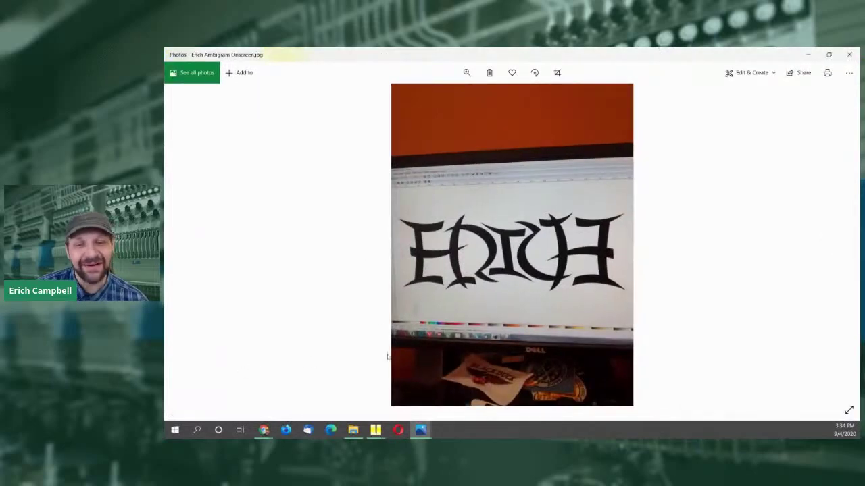
{"action": "scroll", "coordinate": [595, 206], "scroll_direction": "down", "scroll_amount": 1}
{"action": "scroll", "coordinate": [603, 252], "scroll_direction": "up", "scroll_amount": 1}
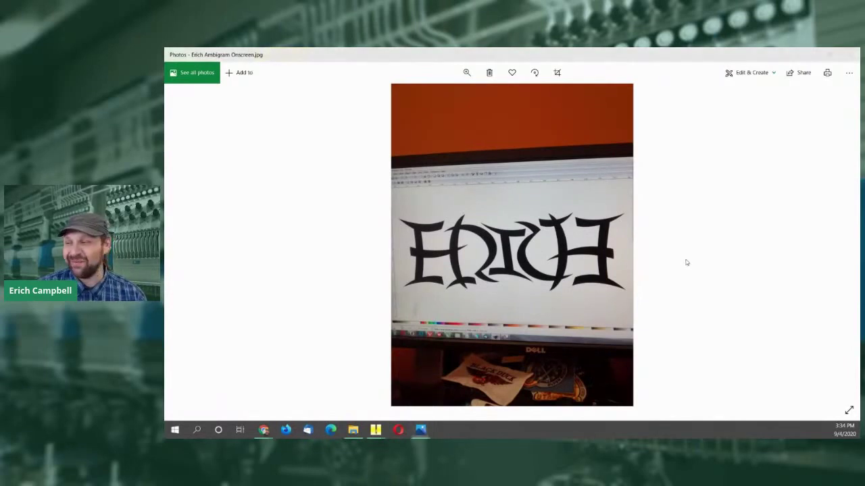
Switch back to Chrome, resume the teal name ambigram patch video on Instagram and pause it
{"action": "key", "text": "alt+Tab"}
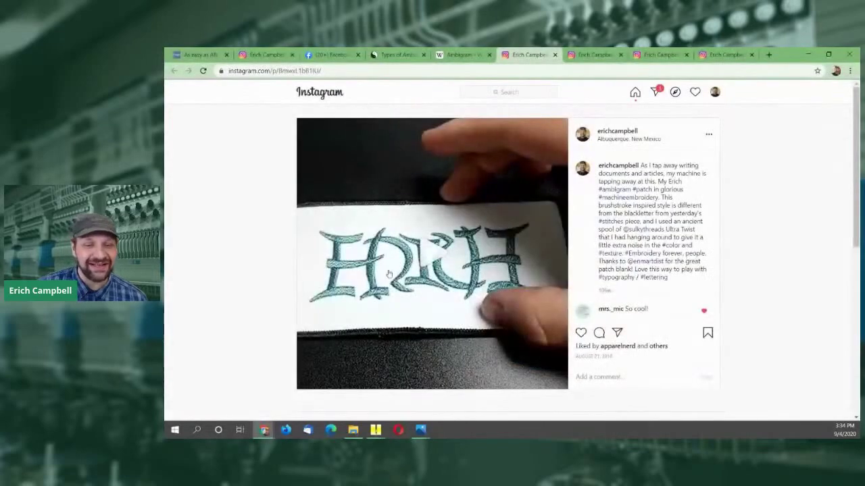
{"action": "left_click", "coordinate": [434, 259]}
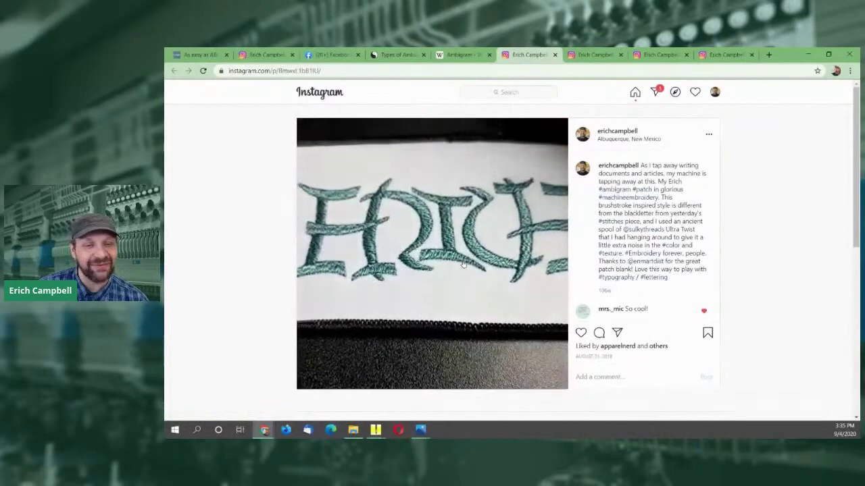
{"action": "left_click", "coordinate": [458, 264]}
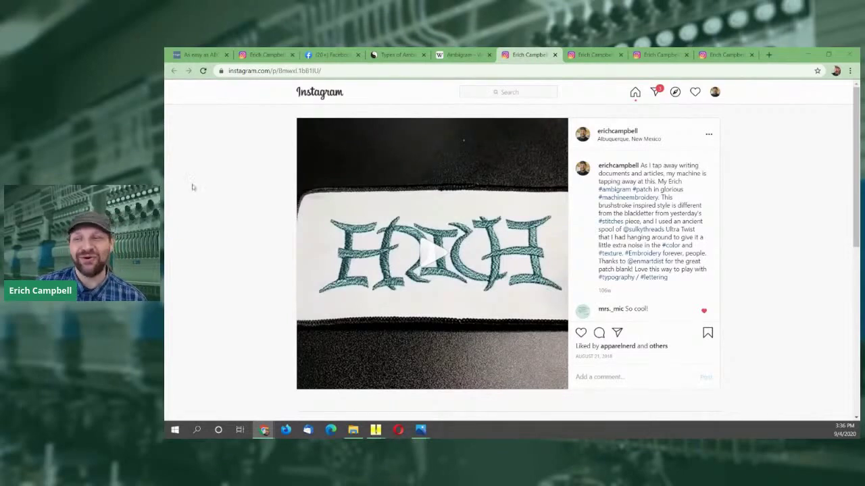
Play the blackletter STITCHES ambigram patch video on Instagram and open the Facebook post with the birthday rotational ambigram
{"action": "left_click", "coordinate": [589, 57]}
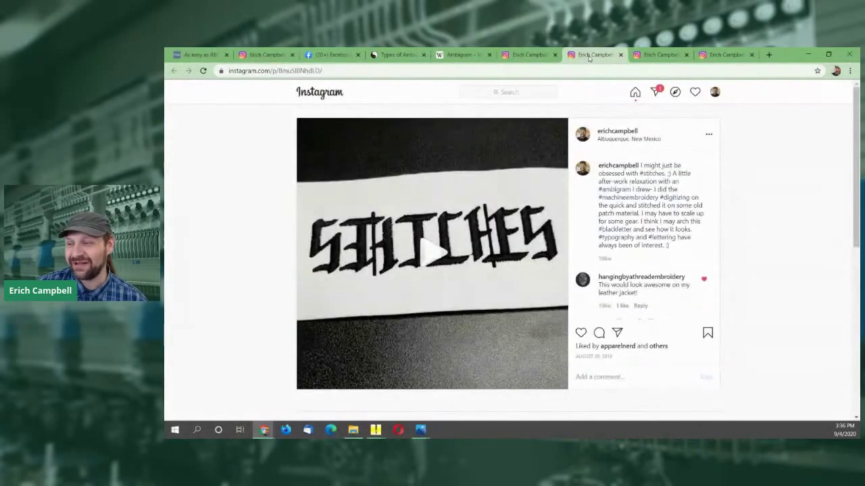
{"action": "left_click", "coordinate": [433, 256]}
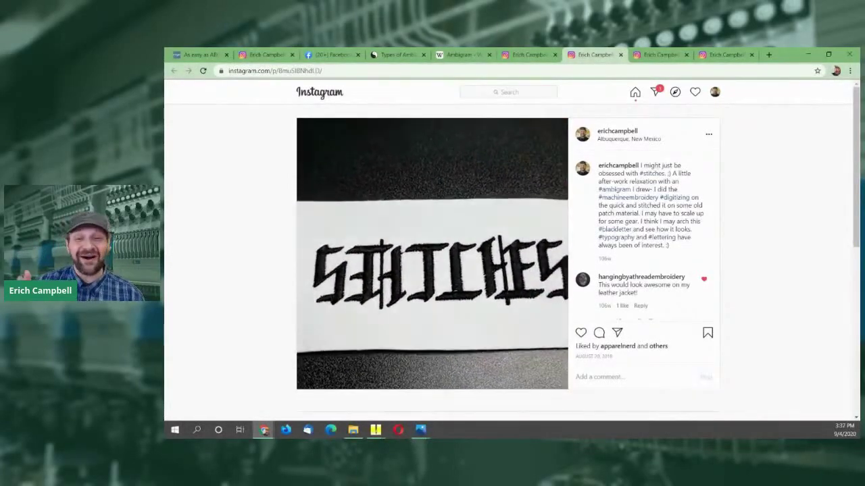
{"action": "left_click", "coordinate": [327, 54]}
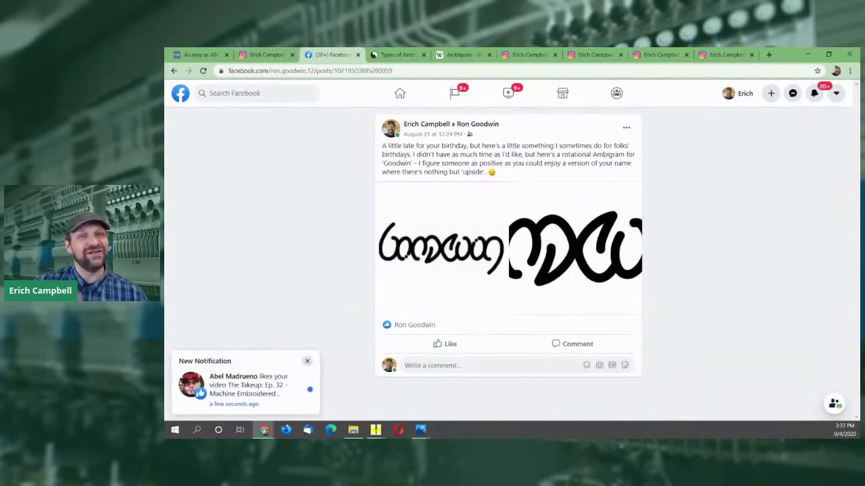
View the birthday ambigram's still image and its rotation video full size, returning to the Facebook post
{"action": "mouse_move", "coordinate": [380, 246]}
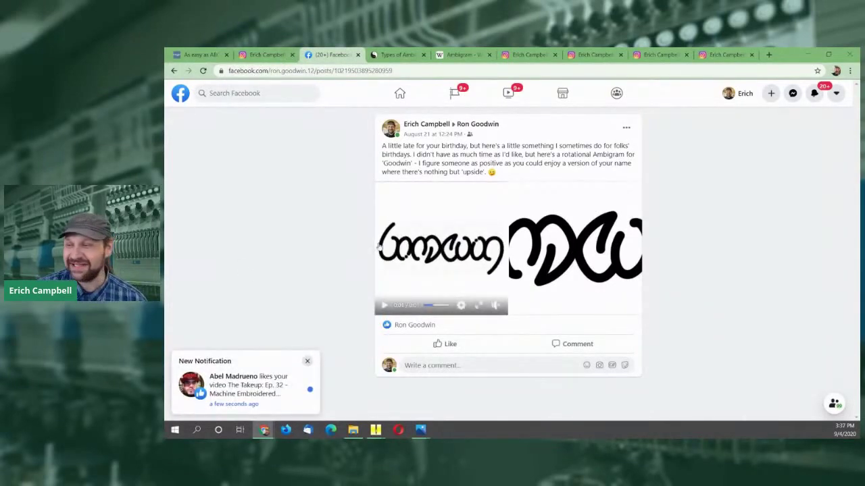
{"action": "left_click", "coordinate": [587, 255]}
{"action": "key", "text": "Escape"}
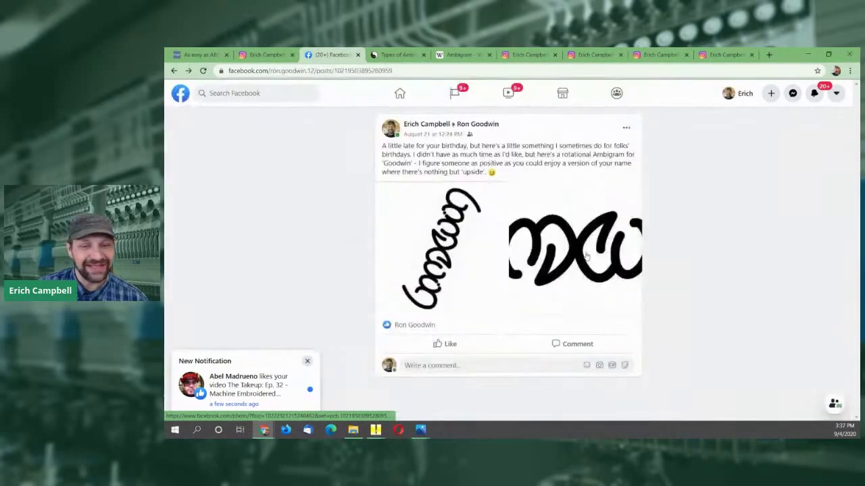
{"action": "left_click", "coordinate": [586, 255]}
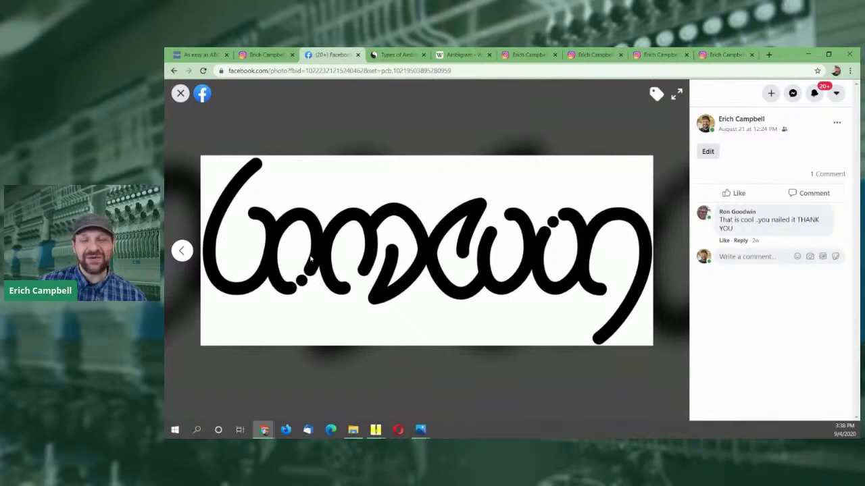
{"action": "key", "text": "Escape"}
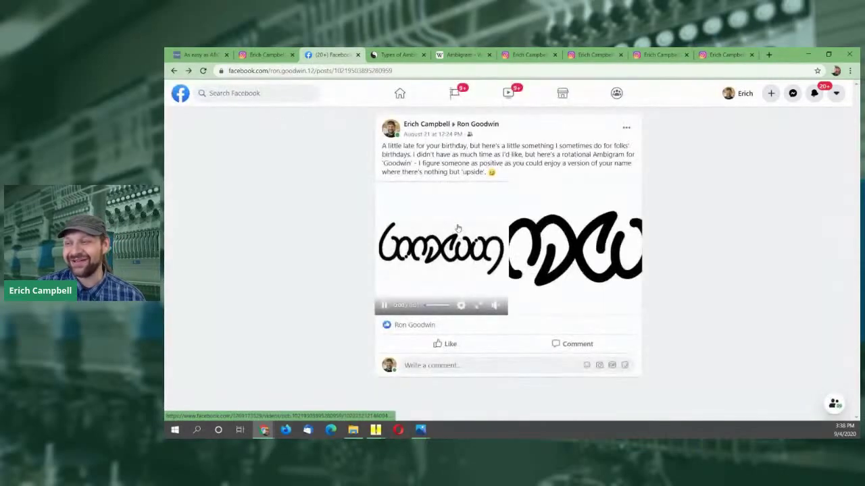
{"action": "left_click", "coordinate": [444, 270]}
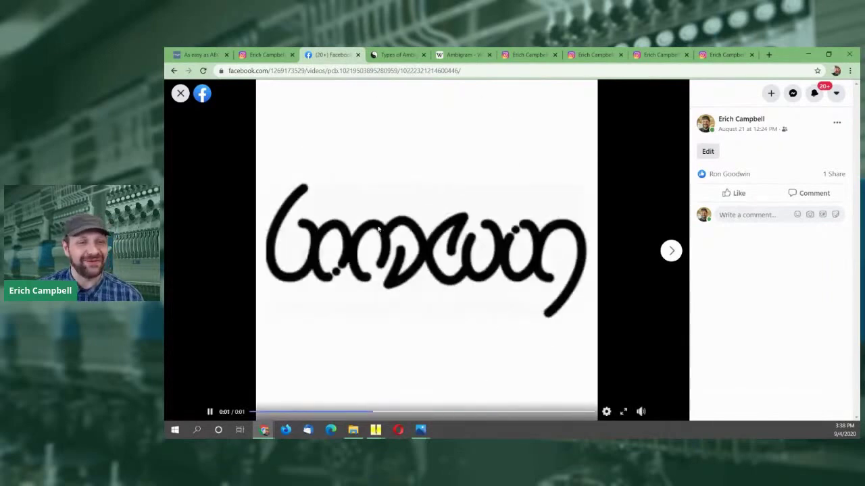
{"action": "left_click", "coordinate": [180, 94]}
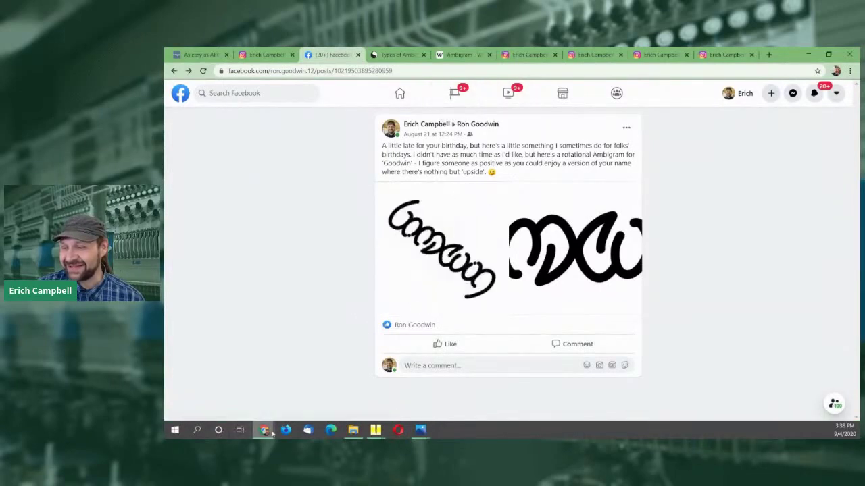
Open the parchment-background name ambigram from the Lettering and Ambigrams Show folder in Photos, enlarge it and close it
{"action": "left_click", "coordinate": [352, 432]}
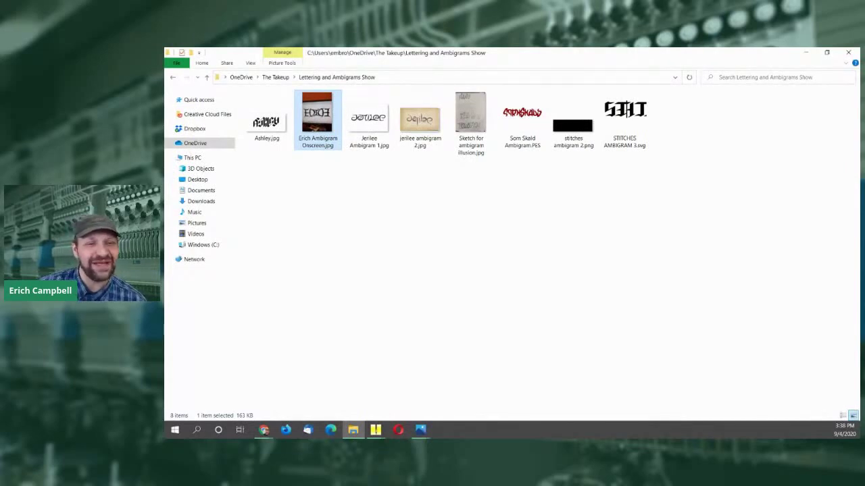
{"action": "left_click", "coordinate": [263, 430]}
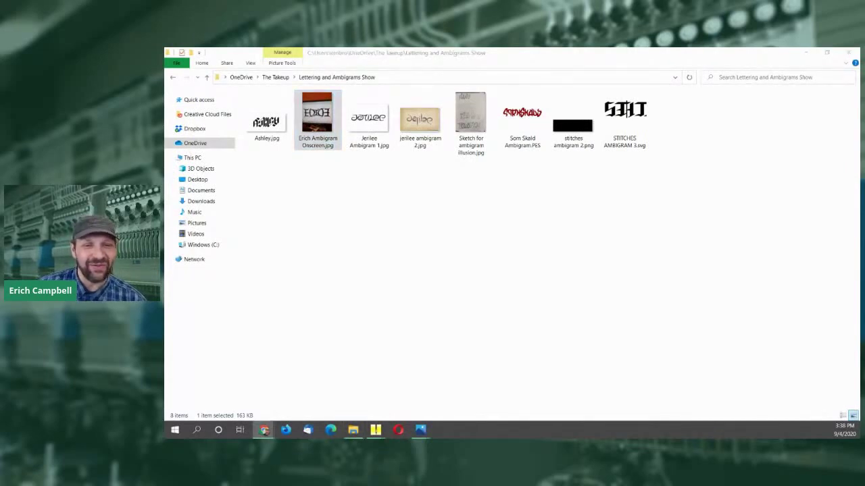
{"action": "left_click", "coordinate": [409, 132]}
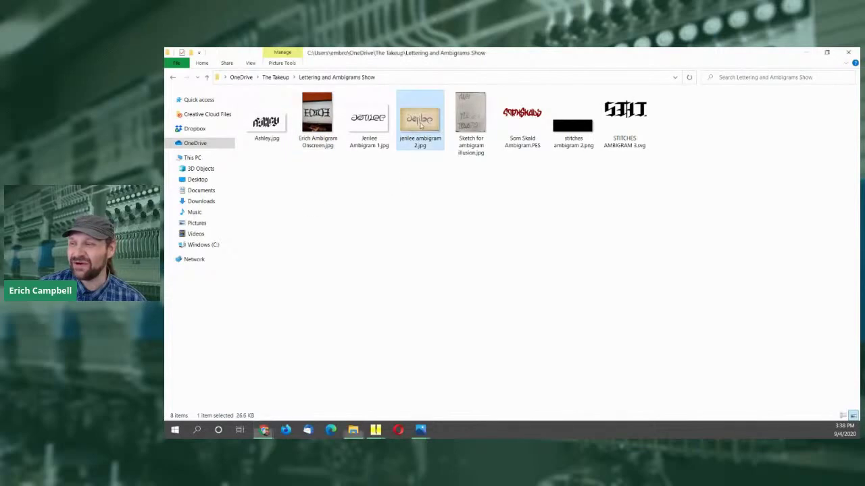
{"action": "double_click", "coordinate": [398, 124]}
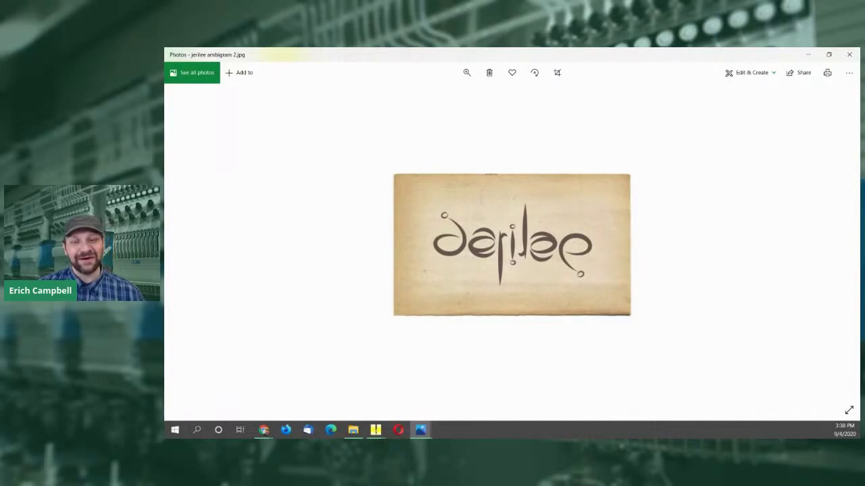
{"action": "left_click", "coordinate": [466, 72]}
{"action": "left_click", "coordinate": [428, 99]}
{"action": "left_click_drag", "start_coordinate": [429, 99], "coordinate": [466, 98]}
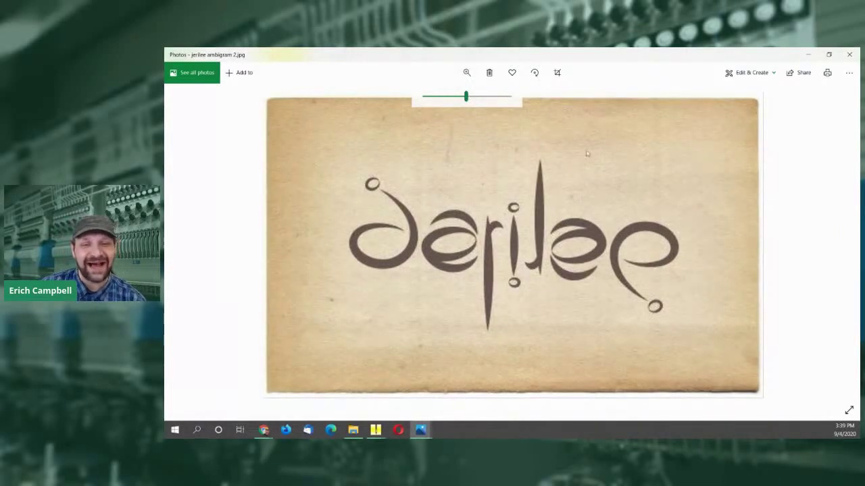
{"action": "left_click_drag", "start_coordinate": [466, 98], "coordinate": [462, 98]}
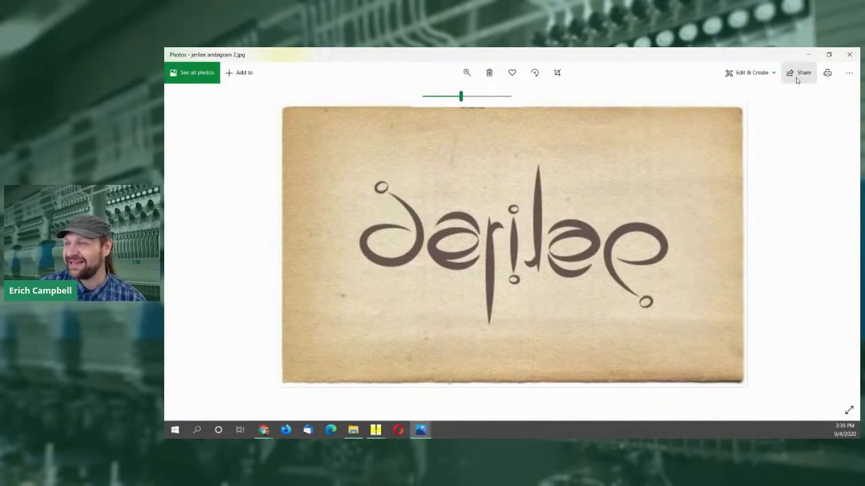
{"action": "left_click", "coordinate": [849, 54]}
Open the plain white-background version of the same name ambigram, numbered 1, in Photos
{"action": "left_click", "coordinate": [379, 120]}
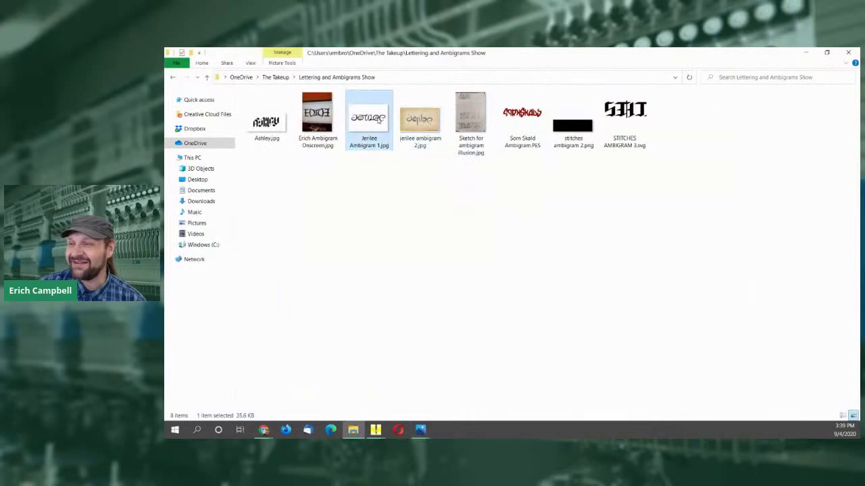
{"action": "right_click", "coordinate": [378, 120]}
{"action": "left_click", "coordinate": [419, 122]}
{"action": "left_click", "coordinate": [370, 120]}
{"action": "right_click", "coordinate": [373, 121]}
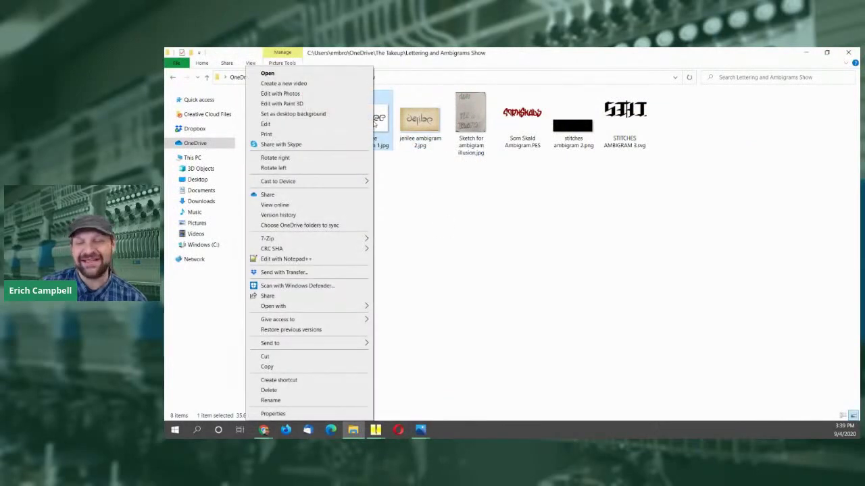
{"action": "key", "text": "Escape"}
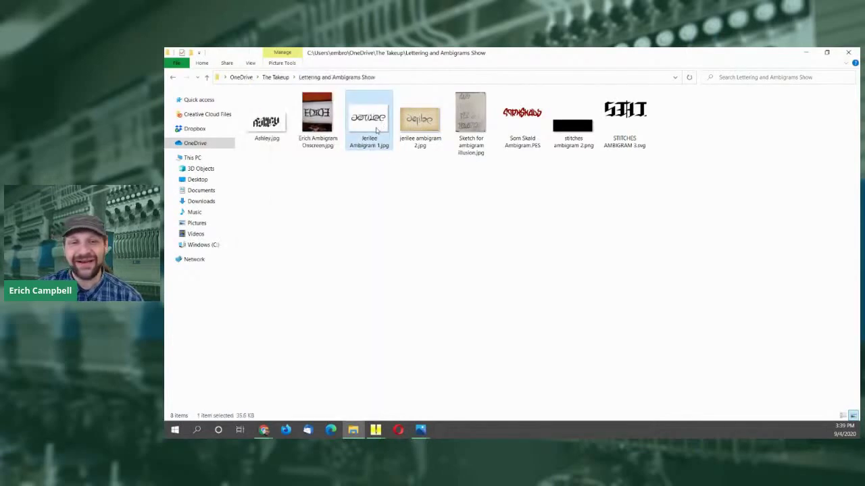
{"action": "key", "text": "Return"}
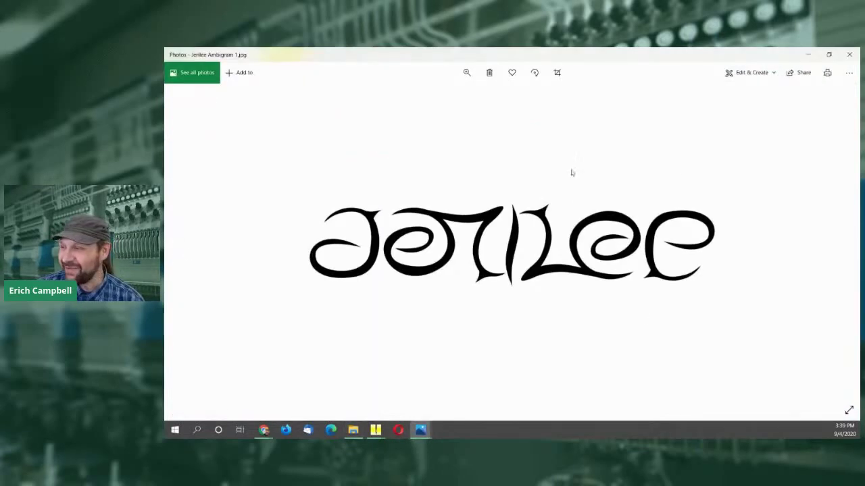
Enlarge the black name ambigram to examine its letterforms and close the image
{"action": "left_click", "coordinate": [467, 72]}
{"action": "scroll", "coordinate": [529, 160], "scroll_direction": "down", "scroll_amount": 1}
{"action": "scroll", "coordinate": [529, 163], "scroll_direction": "up", "scroll_amount": 1}
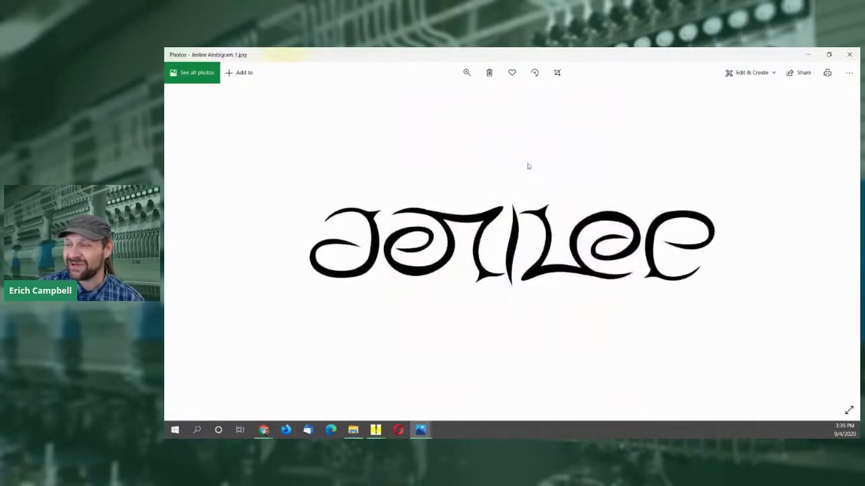
{"action": "left_click", "coordinate": [467, 72]}
{"action": "left_click_drag", "start_coordinate": [427, 96], "coordinate": [439, 97]}
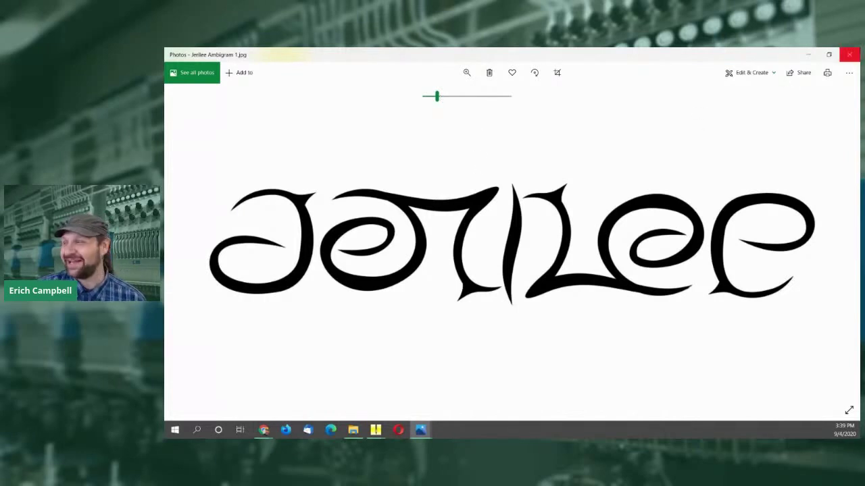
{"action": "left_click", "coordinate": [847, 54]}
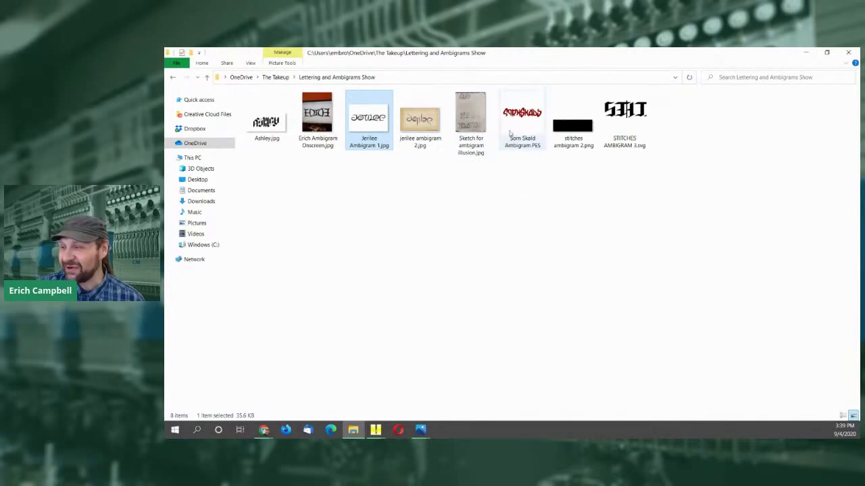
Switch to the Sorn Skald Ambigram design in Embrilliance and enlarge it to inspect the red stitched lettering
{"action": "left_click", "coordinate": [375, 430]}
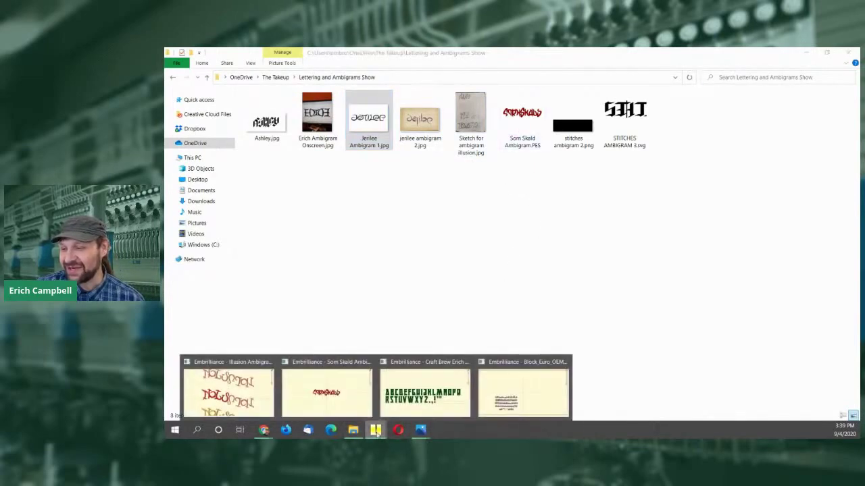
{"action": "left_click", "coordinate": [360, 401]}
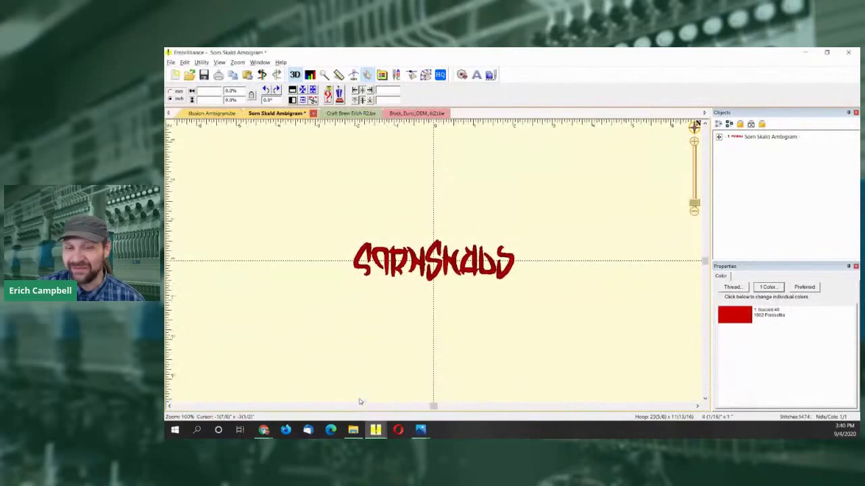
{"action": "left_click", "coordinate": [264, 429]}
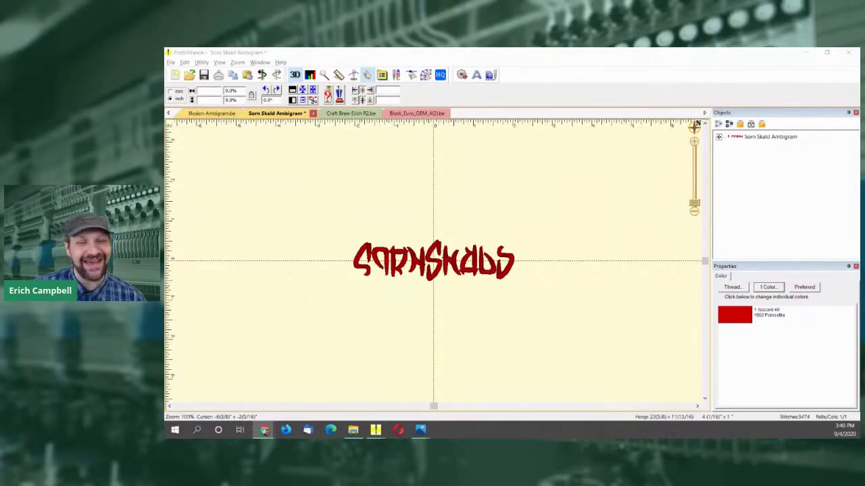
{"action": "left_click", "coordinate": [622, 256]}
{"action": "left_click_drag", "start_coordinate": [694, 205], "coordinate": [693, 196]}
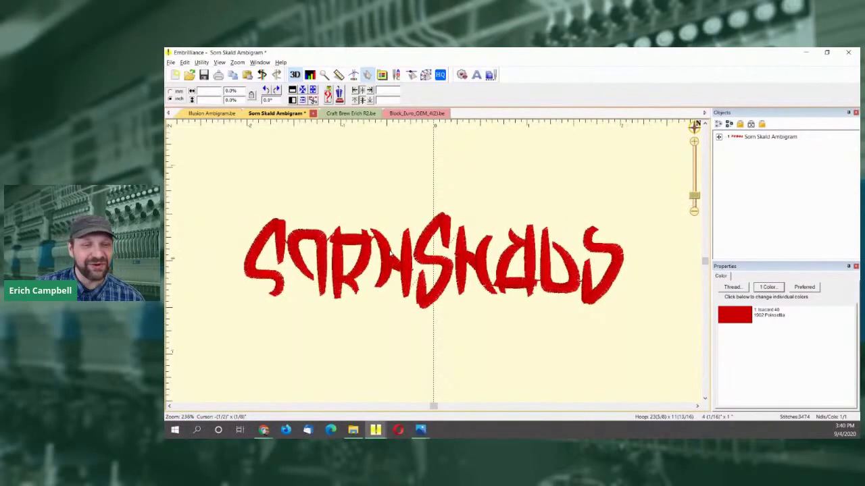
Rotate the Sorn Skald ambigram design freehand on the canvas and deselect it
{"action": "left_click", "coordinate": [392, 252]}
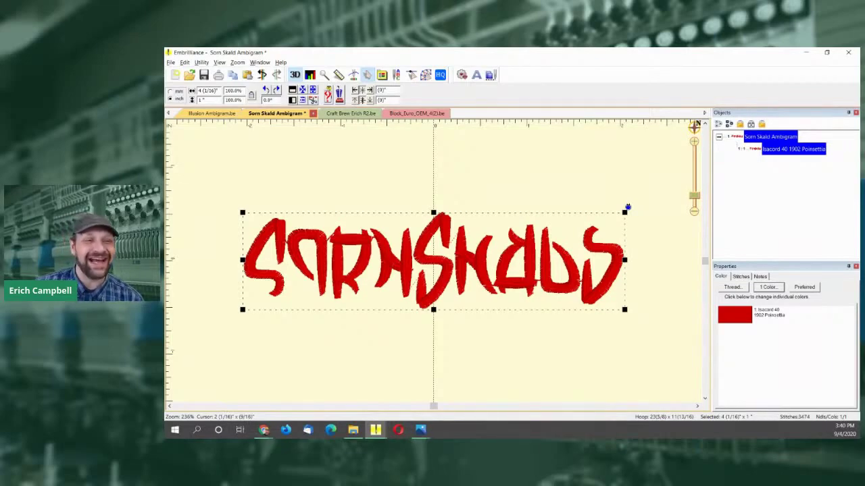
{"action": "left_click_drag", "start_coordinate": [628, 207], "coordinate": [577, 219]}
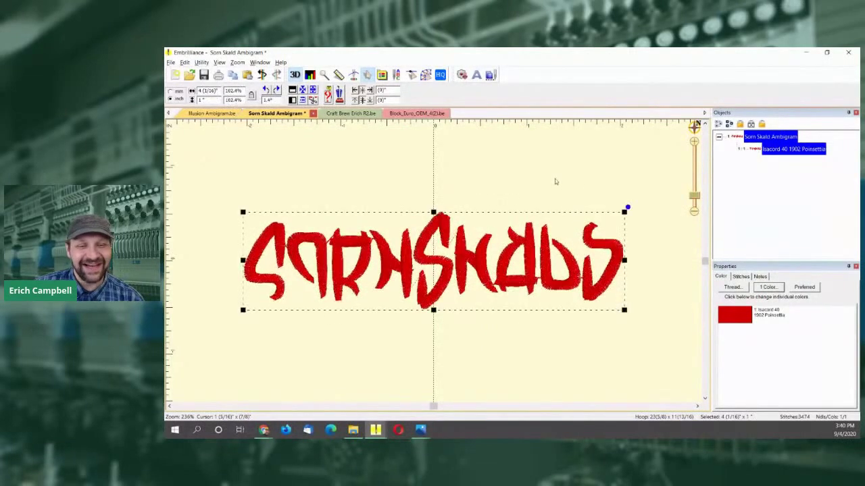
{"action": "left_click", "coordinate": [555, 181]}
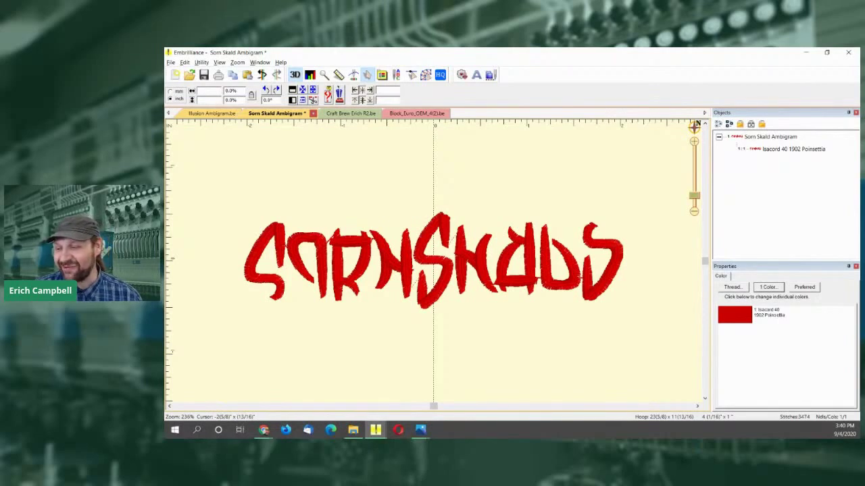
Switch to File Explorer, view the blackletter name ambigram image in Photos and close it
{"action": "mouse_move", "coordinate": [352, 430]}
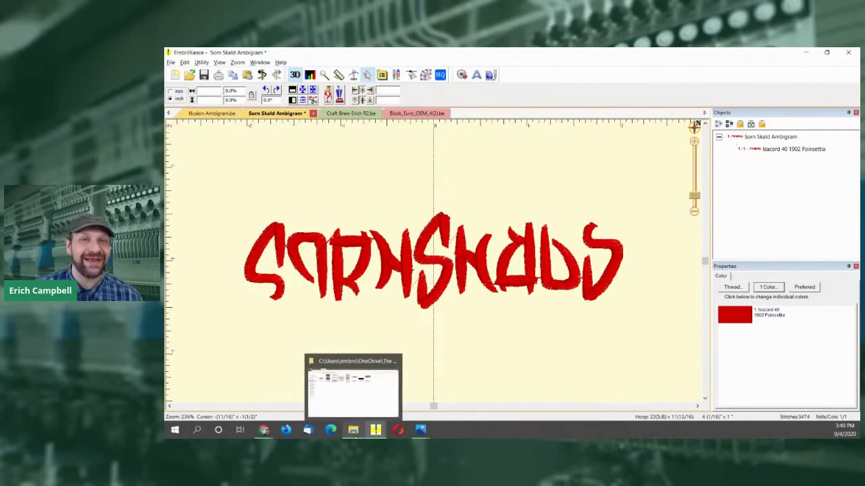
{"action": "left_click", "coordinate": [352, 389]}
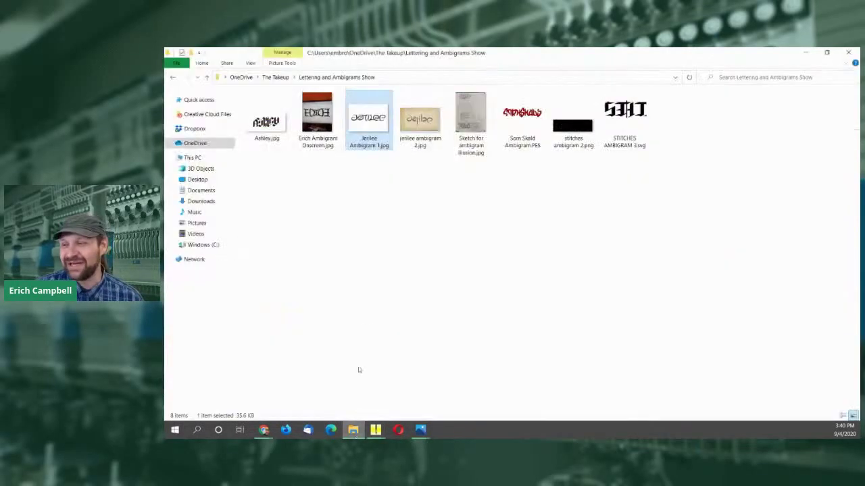
{"action": "double_click", "coordinate": [292, 140]}
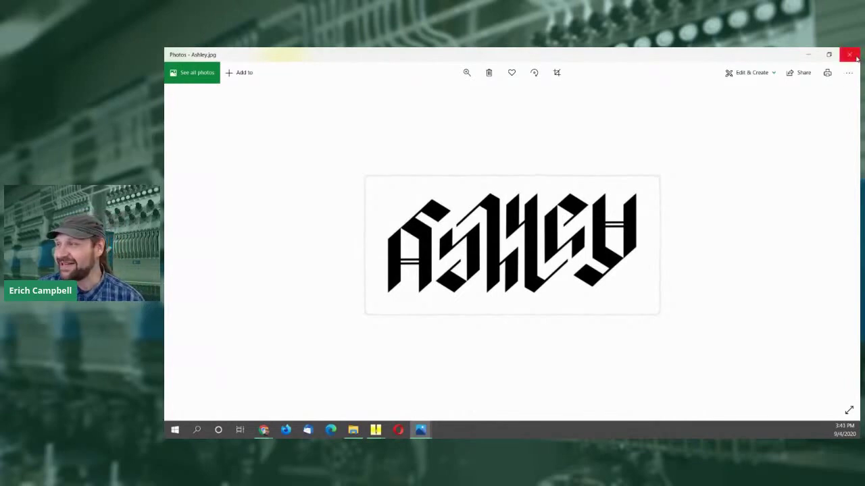
{"action": "left_click", "coordinate": [849, 56]}
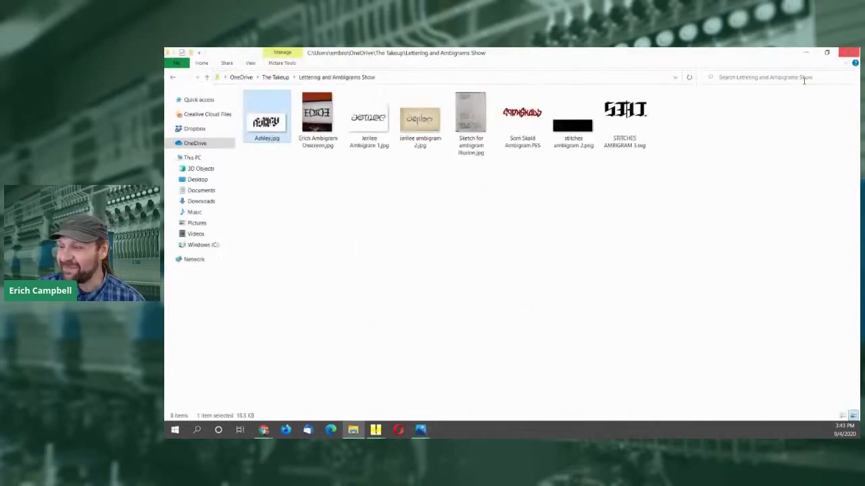
{"action": "left_click", "coordinate": [564, 275]}
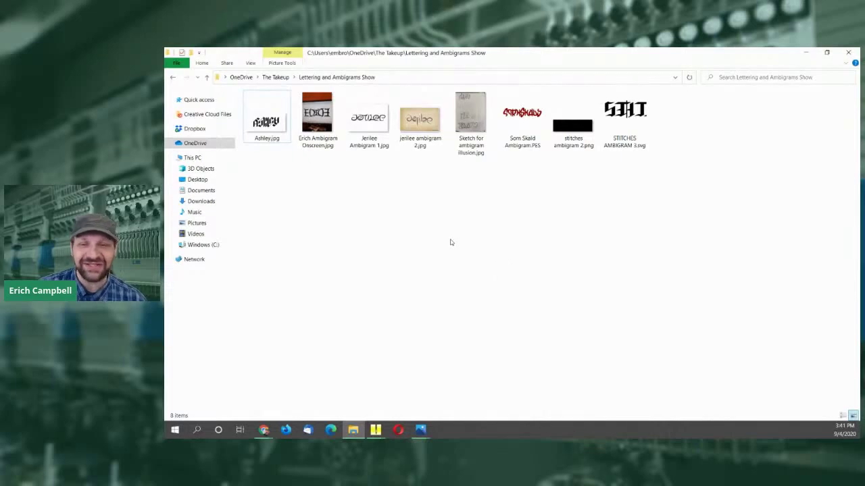
Open Sketch for ambigram illusion.jpg in Photos and enlarge the rows comparing ILLUSION upright and upside down
{"action": "left_click", "coordinate": [457, 115]}
{"action": "double_click", "coordinate": [461, 111]}
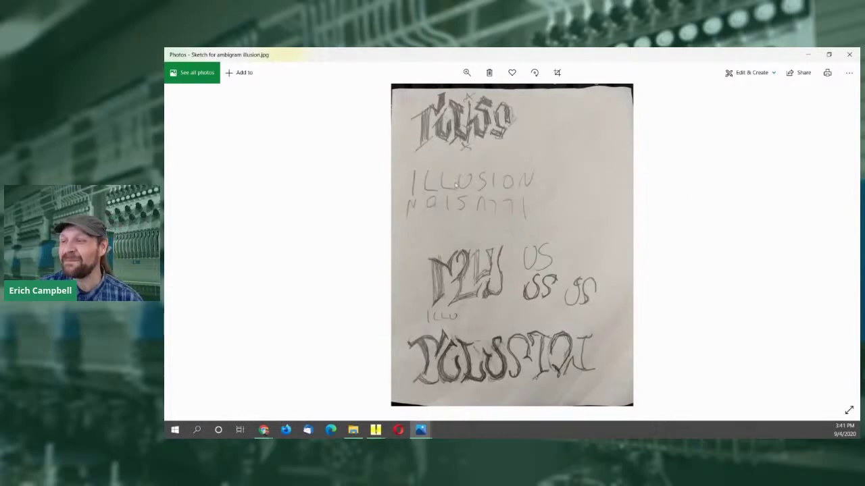
{"action": "left_click", "coordinate": [466, 72]}
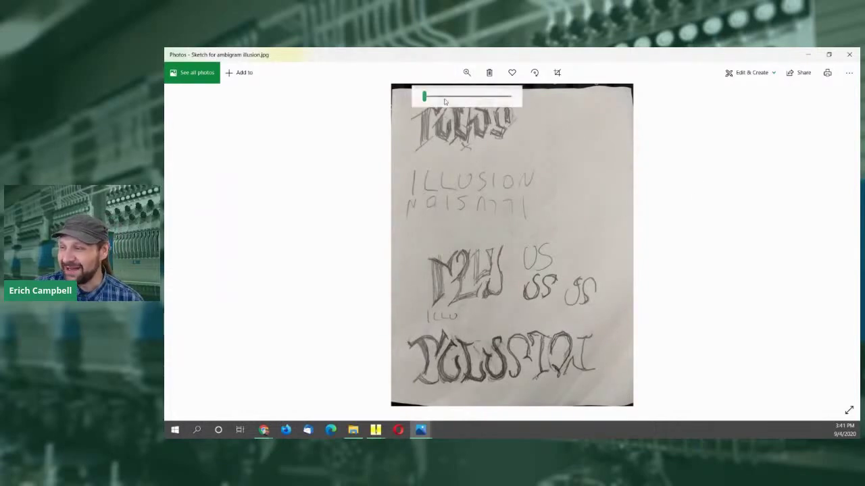
{"action": "mouse_move", "coordinate": [426, 98]}
{"action": "left_mouse_down"}
{"action": "mouse_move", "coordinate": [442, 95]}
{"action": "mouse_move", "coordinate": [428, 96]}
{"action": "left_mouse_up"}
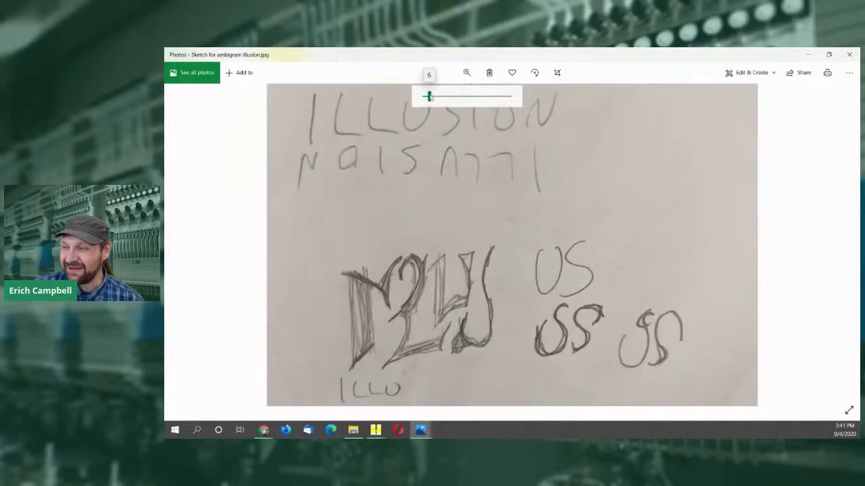
{"action": "scroll", "coordinate": [456, 263], "scroll_direction": "up", "scroll_amount": 1}
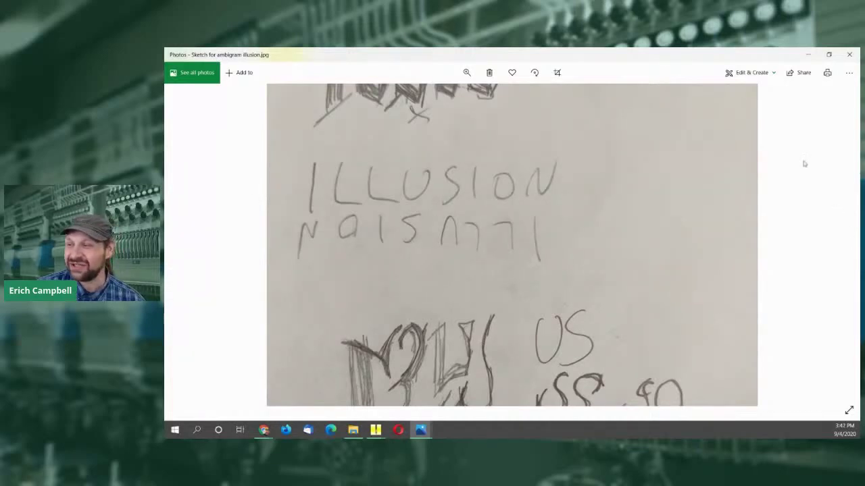
Examine the ILLUSION sketch from the blackletter trial at its top through the US letter studies to the full ambigram below
{"action": "mouse_move", "coordinate": [441, 198]}
{"action": "left_mouse_down"}
{"action": "mouse_move", "coordinate": [427, 322]}
{"action": "mouse_move", "coordinate": [423, 296]}
{"action": "mouse_move", "coordinate": [421, 307]}
{"action": "mouse_move", "coordinate": [432, 308]}
{"action": "mouse_move", "coordinate": [431, 297]}
{"action": "left_mouse_up"}
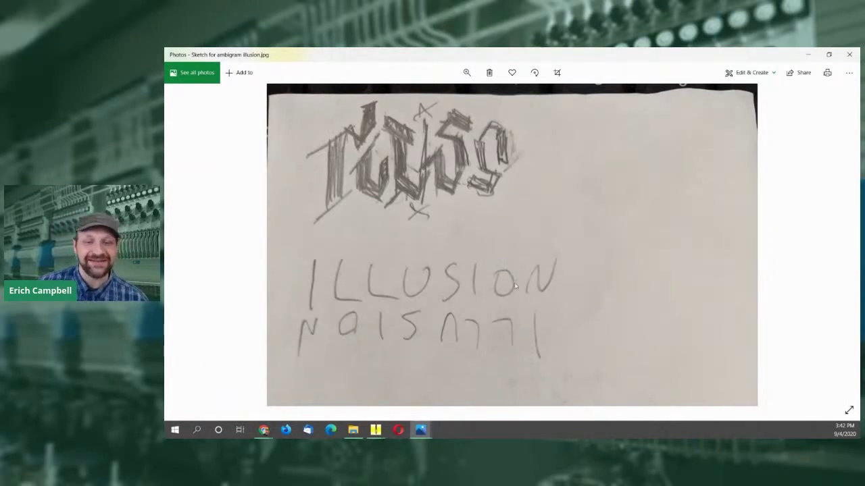
{"action": "scroll", "coordinate": [512, 267], "scroll_direction": "down", "scroll_amount": 3}
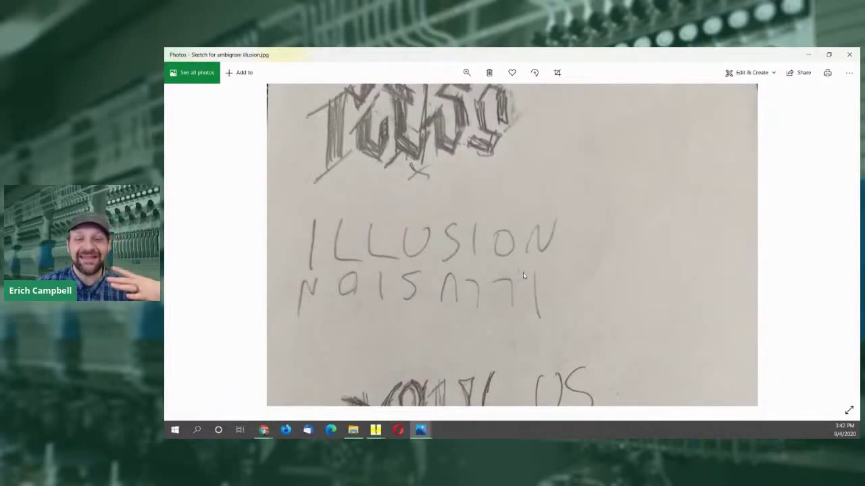
{"action": "scroll", "coordinate": [520, 287], "scroll_direction": "down", "scroll_amount": 3}
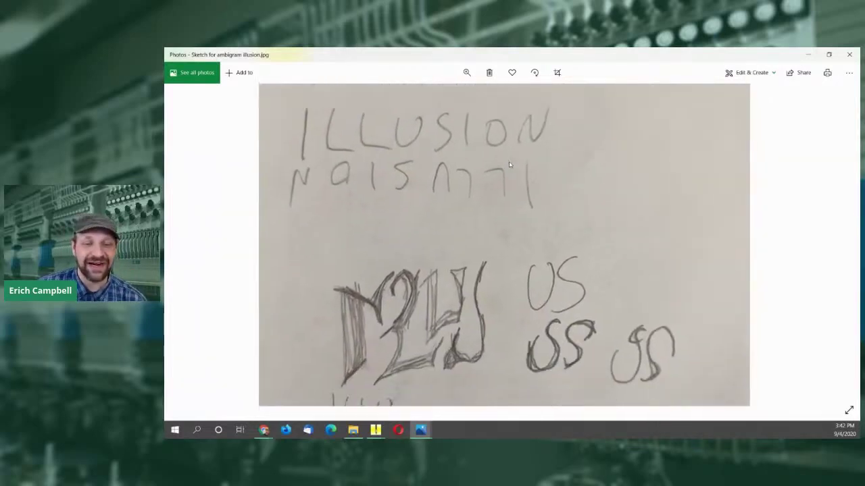
{"action": "left_click_drag", "start_coordinate": [506, 274], "coordinate": [506, 231]}
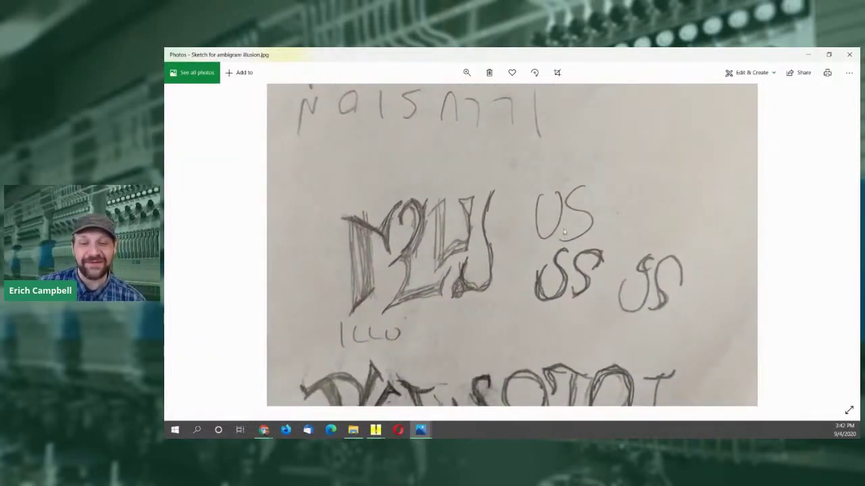
{"action": "left_click_drag", "start_coordinate": [574, 320], "coordinate": [567, 202]}
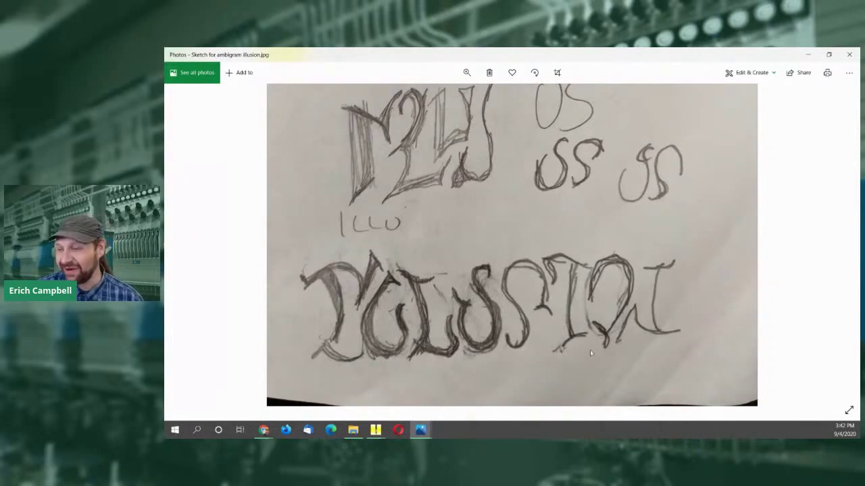
Switch to the Illusion Ambigram.be design in Embrilliance and enlarge the flat artwork copy of the lettering to inspect its letterforms
{"action": "mouse_move", "coordinate": [428, 430]}
{"action": "mouse_move", "coordinate": [376, 430]}
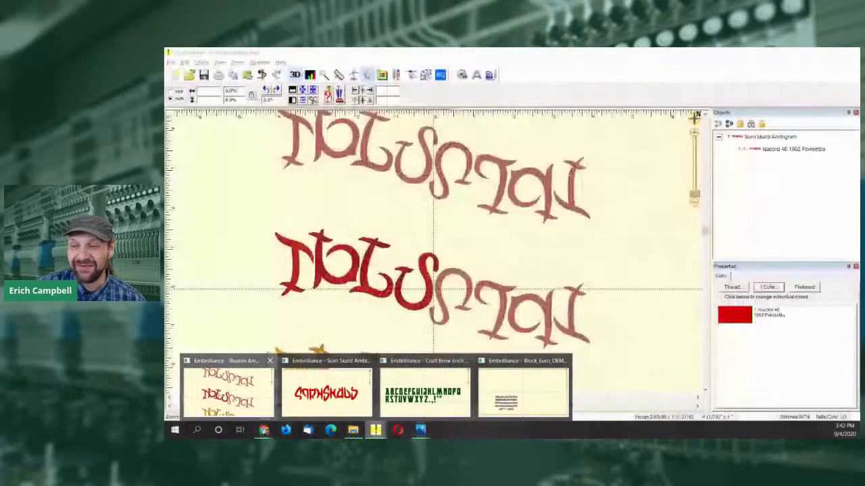
{"action": "left_click", "coordinate": [223, 392]}
{"action": "scroll", "coordinate": [440, 241], "scroll_direction": "up", "scroll_amount": 5}
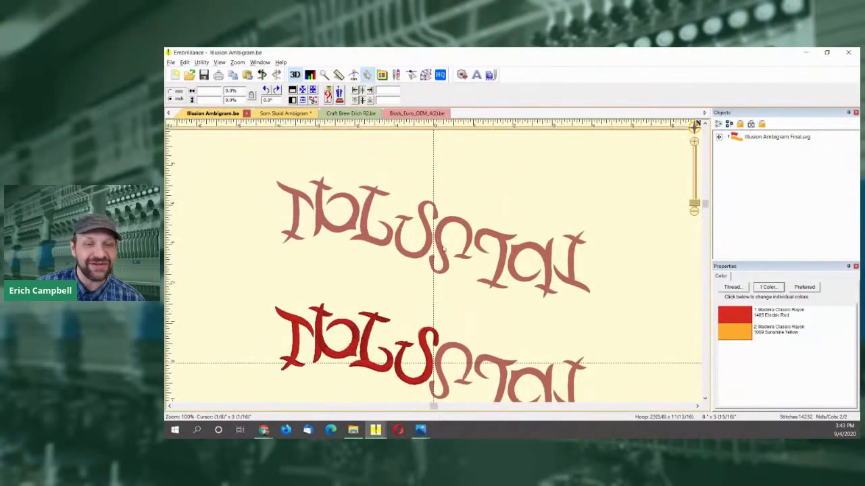
{"action": "scroll", "coordinate": [451, 249], "scroll_direction": "down", "scroll_amount": 2}
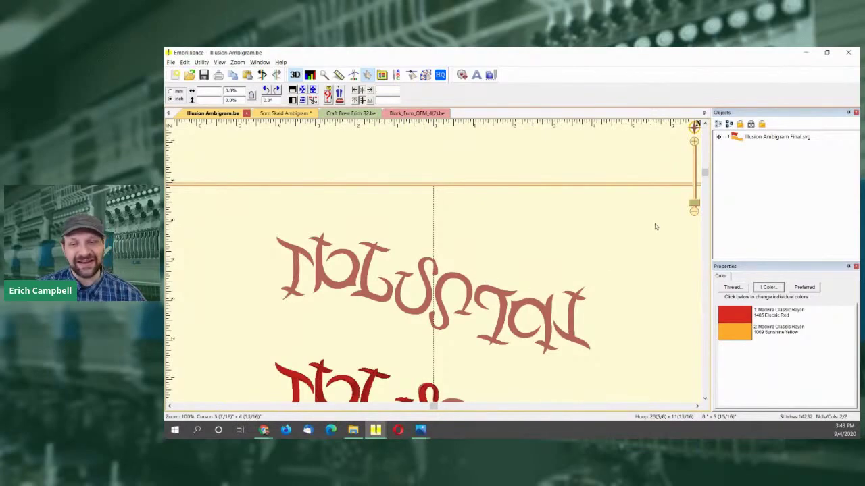
{"action": "left_click_drag", "start_coordinate": [694, 204], "coordinate": [694, 200]}
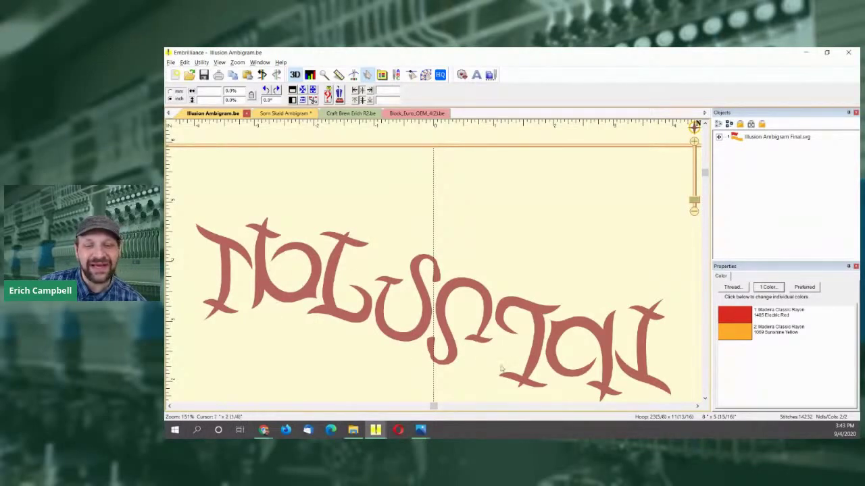
{"action": "scroll", "coordinate": [500, 368], "scroll_direction": "down", "scroll_amount": 1}
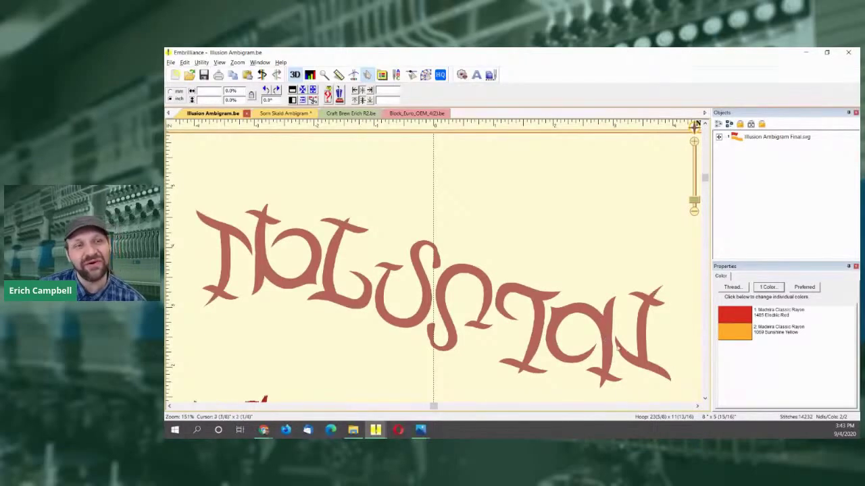
{"action": "scroll", "coordinate": [611, 332], "scroll_direction": "down", "scroll_amount": 1}
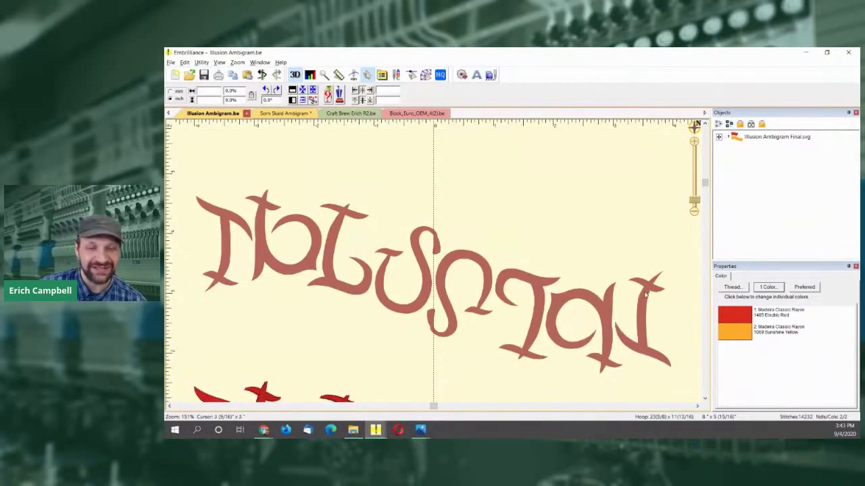
{"action": "scroll", "coordinate": [647, 289], "scroll_direction": "down", "scroll_amount": 1}
Reduce the view of the ambigram design and compare the flat artwork copy with the half-stitched red copy below it
{"action": "left_click", "coordinate": [692, 206]}
{"action": "scroll", "coordinate": [597, 223], "scroll_direction": "up", "scroll_amount": 1}
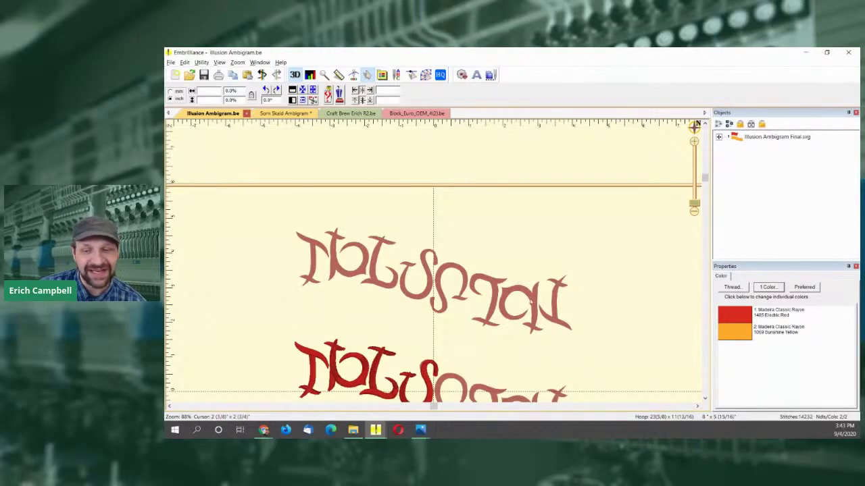
{"action": "scroll", "coordinate": [500, 292], "scroll_direction": "down", "scroll_amount": 1}
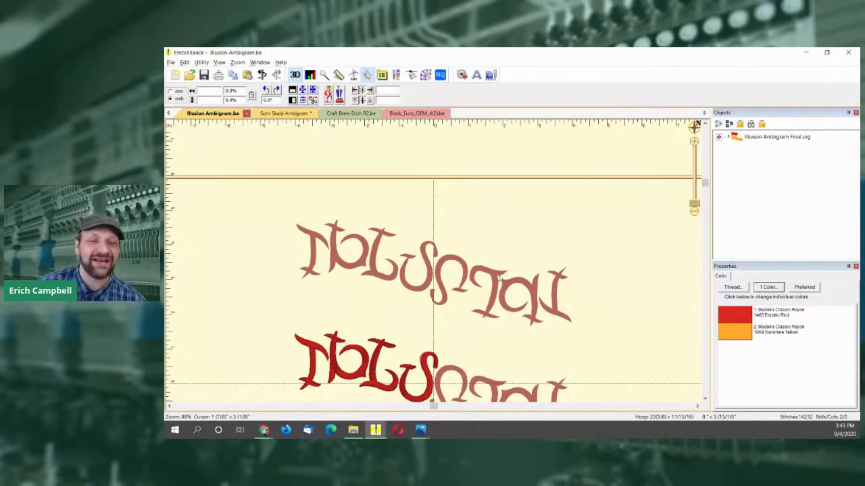
{"action": "scroll", "coordinate": [534, 273], "scroll_direction": "down", "scroll_amount": 5}
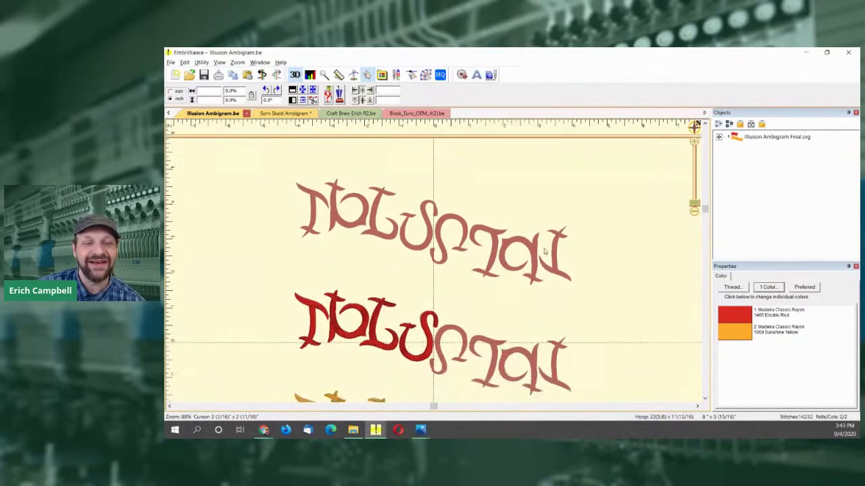
{"action": "scroll", "coordinate": [541, 246], "scroll_direction": "up", "scroll_amount": 5}
{"action": "scroll", "coordinate": [541, 246], "scroll_direction": "down", "scroll_amount": 4}
{"action": "scroll", "coordinate": [542, 248], "scroll_direction": "up", "scroll_amount": 4}
{"action": "scroll", "coordinate": [528, 233], "scroll_direction": "down", "scroll_amount": 7}
{"action": "scroll", "coordinate": [473, 284], "scroll_direction": "up", "scroll_amount": 3}
{"action": "scroll", "coordinate": [465, 323], "scroll_direction": "up", "scroll_amount": 2}
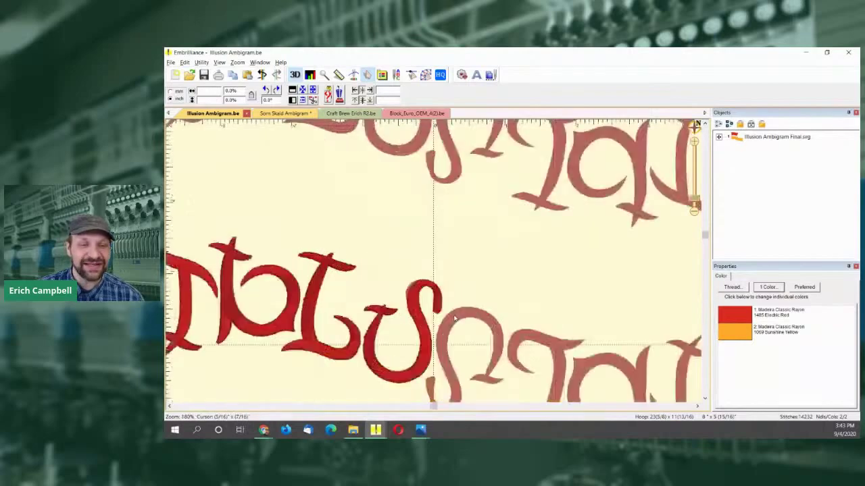
Inspect the first letters of the red stitched copy up close, checking their strokes, serifs and crossings
{"action": "left_click_drag", "start_coordinate": [439, 401], "coordinate": [422, 404]}
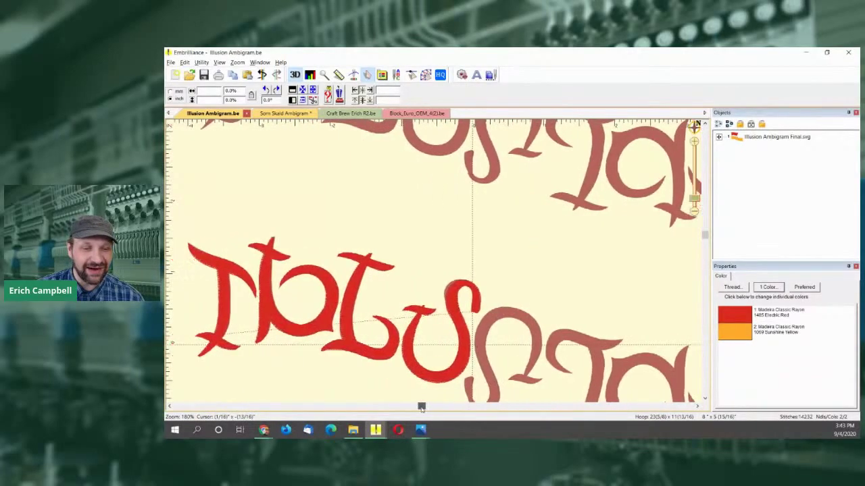
{"action": "scroll", "coordinate": [302, 347], "scroll_direction": "up", "scroll_amount": 2}
{"action": "scroll", "coordinate": [325, 324], "scroll_direction": "down", "scroll_amount": 3}
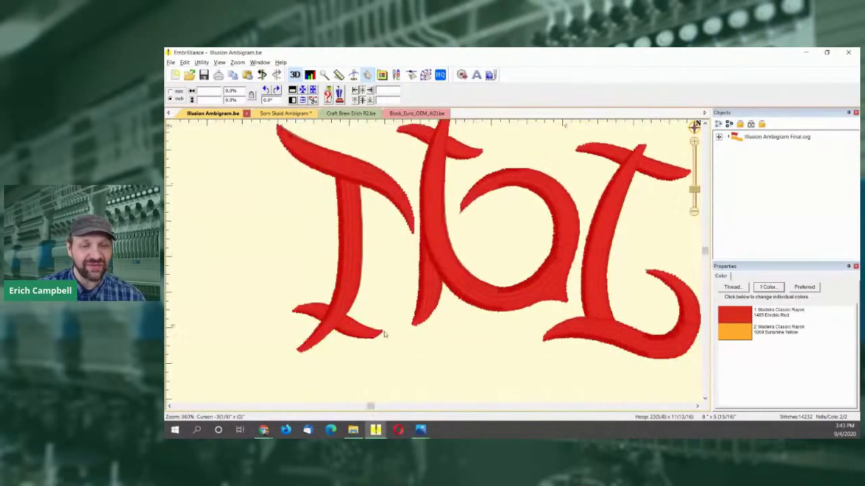
{"action": "scroll", "coordinate": [485, 311], "scroll_direction": "down", "scroll_amount": 1}
{"action": "scroll", "coordinate": [484, 311], "scroll_direction": "up", "scroll_amount": 1}
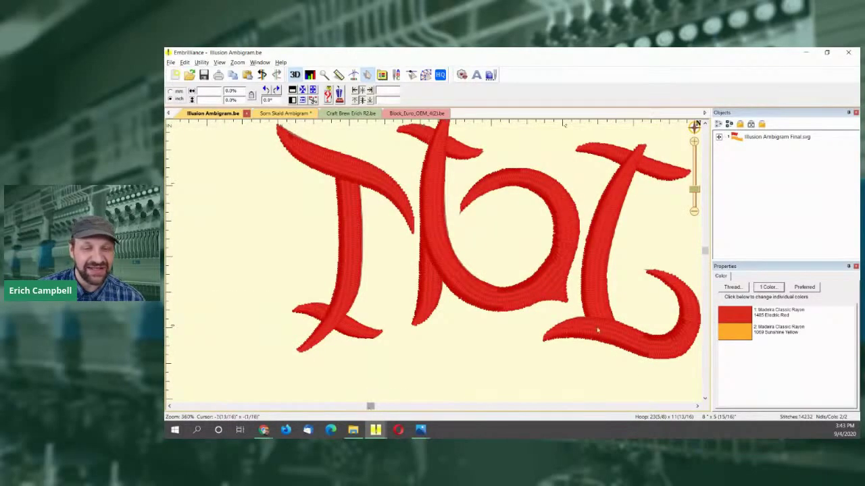
{"action": "left_click_drag", "start_coordinate": [704, 250], "coordinate": [705, 249]}
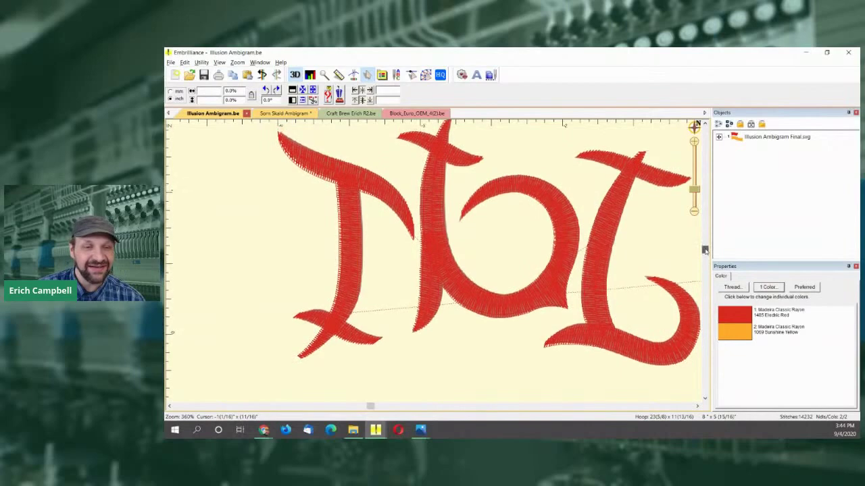
{"action": "scroll", "coordinate": [704, 250], "scroll_direction": "down", "scroll_amount": 1}
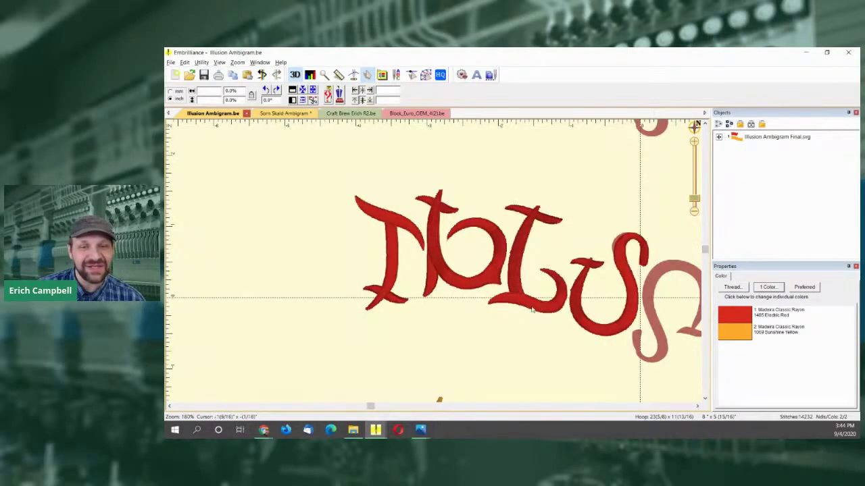
{"action": "scroll", "coordinate": [412, 311], "scroll_direction": "up", "scroll_amount": 1}
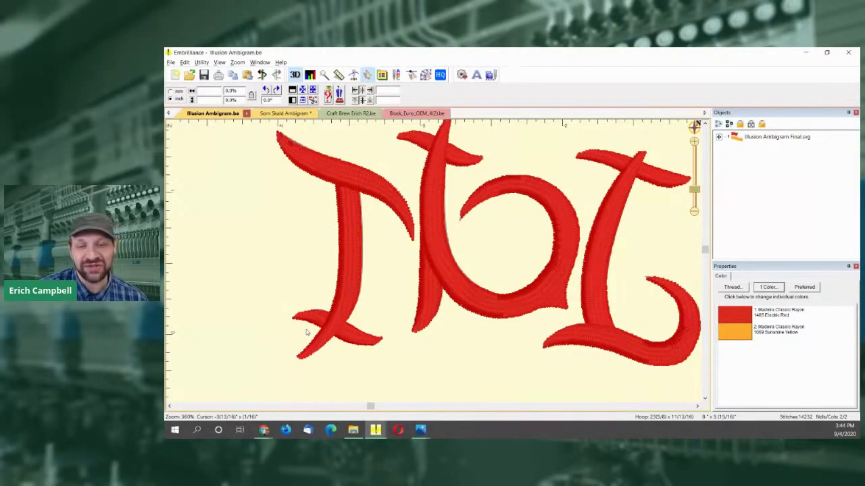
Compare the opening letters of the flat artwork copy with the same letters in the red stitched copy
{"action": "key", "text": "t"}
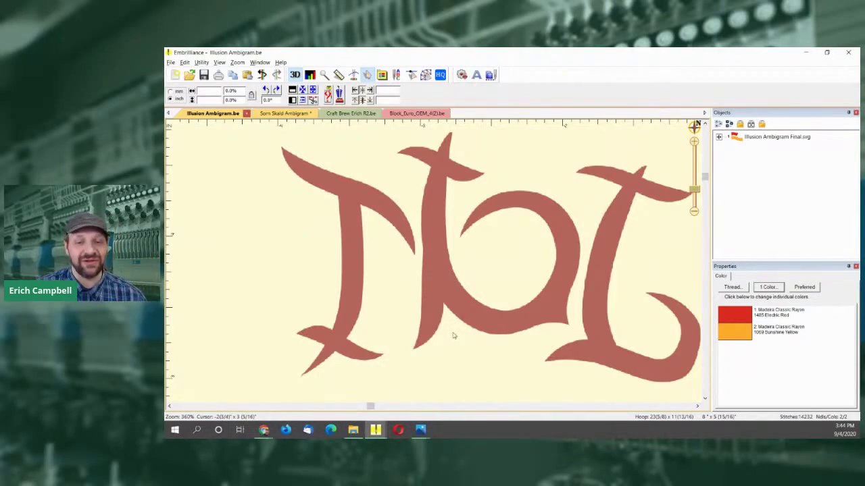
{"action": "left_click_drag", "start_coordinate": [696, 196], "coordinate": [696, 197]}
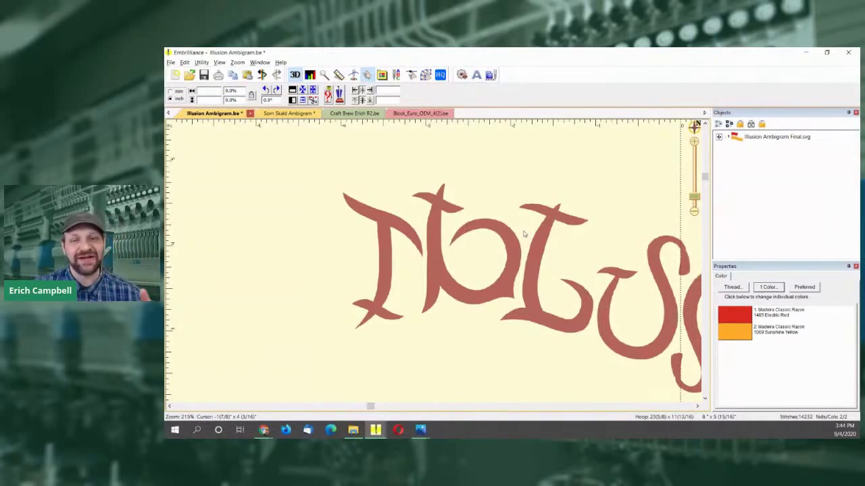
{"action": "left_click_drag", "start_coordinate": [704, 177], "coordinate": [704, 248]}
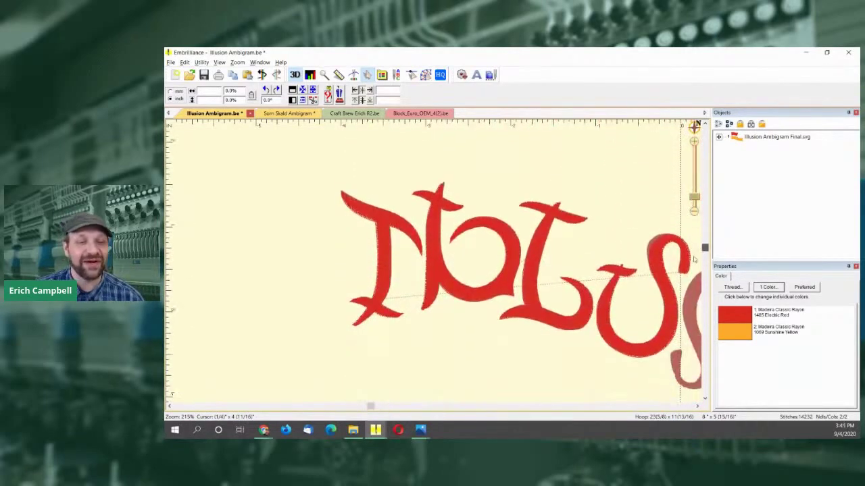
{"action": "scroll", "coordinate": [450, 289], "scroll_direction": "down", "scroll_amount": 1}
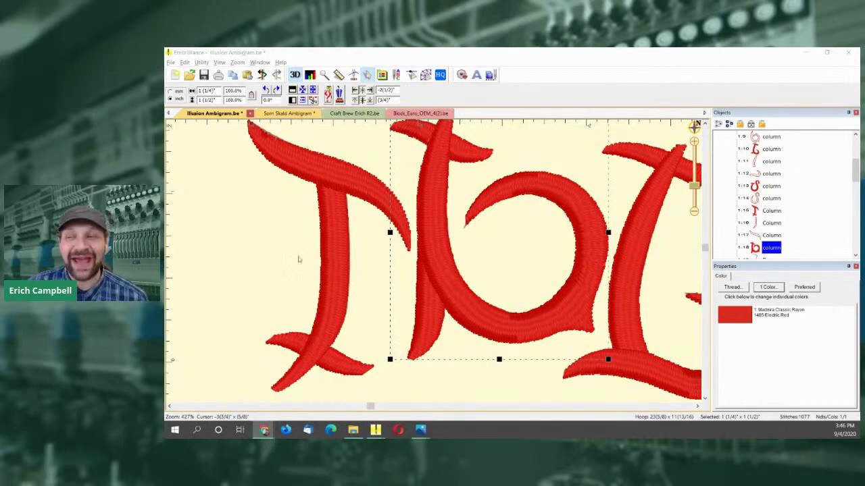
Select the first red letter's column object and examine the stitches around its crossed foot at 800% zoom
{"action": "left_click", "coordinate": [339, 241]}
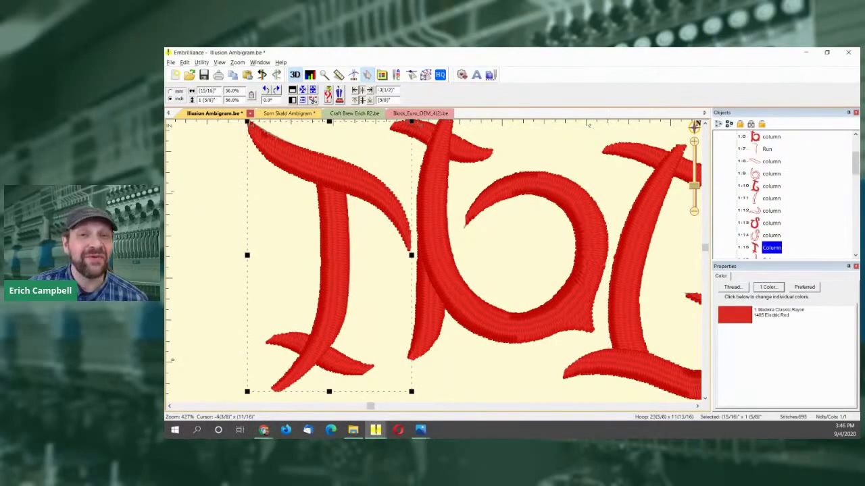
{"action": "key", "text": "1"}
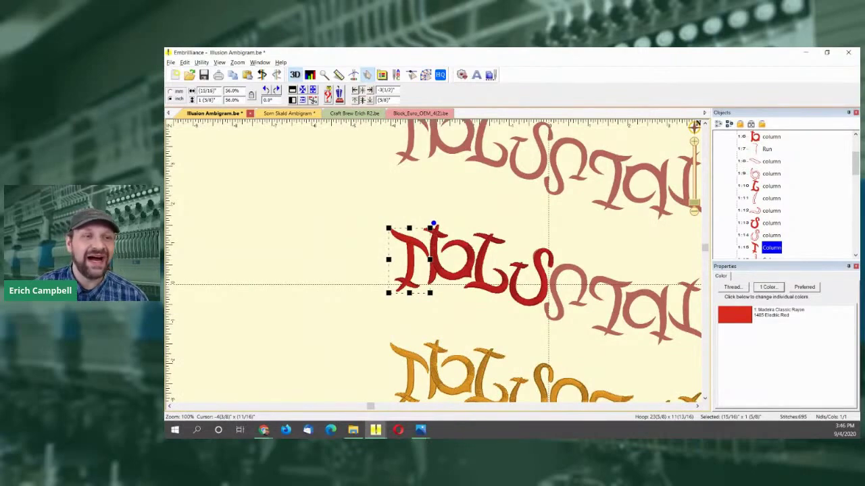
{"action": "key", "text": "4"}
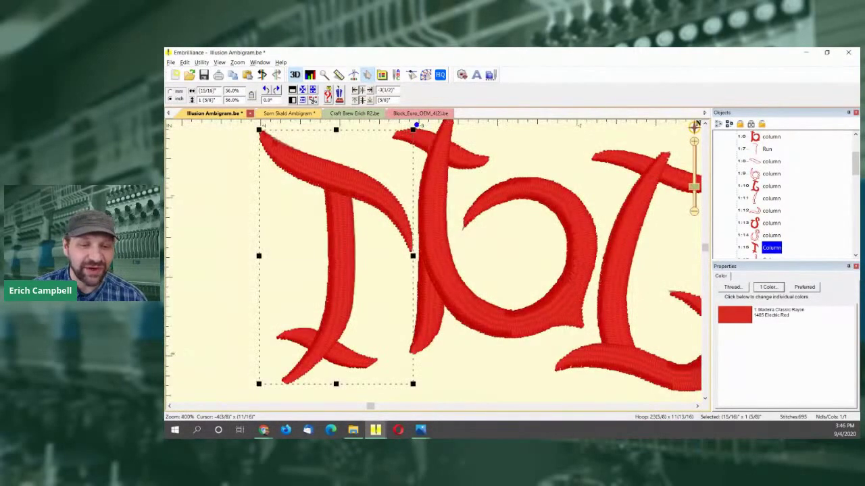
{"action": "key", "text": "8"}
{"action": "scroll", "coordinate": [334, 280], "scroll_direction": "down", "scroll_amount": 3}
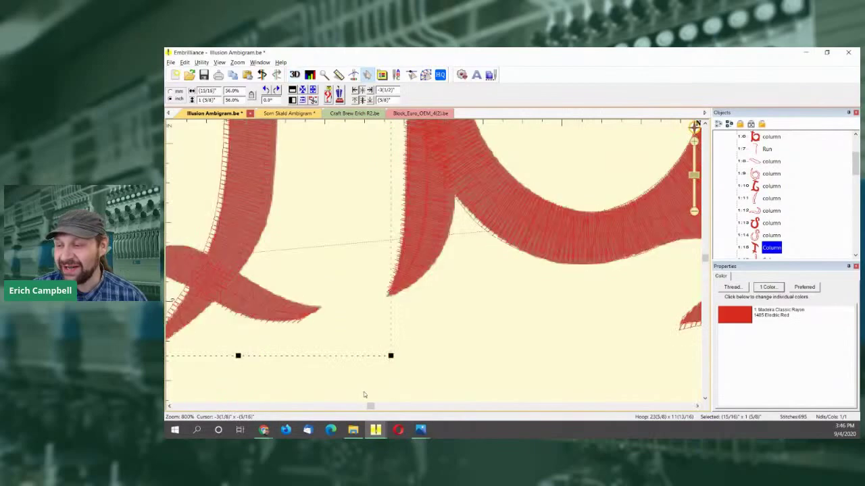
{"action": "scroll", "coordinate": [358, 389], "scroll_direction": "left", "scroll_amount": 5}
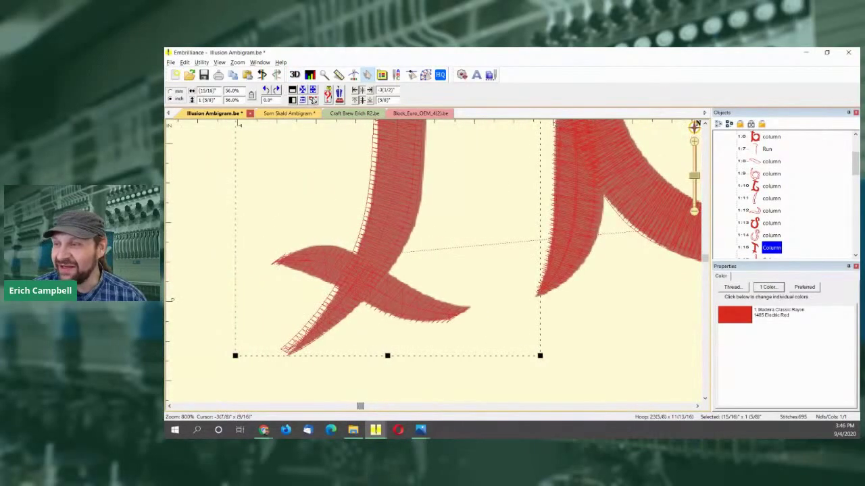
Switch to the digitizing mode, deselect the column and examine the stitch structure and overlaps of the first red letters
{"action": "left_click", "coordinate": [426, 74]}
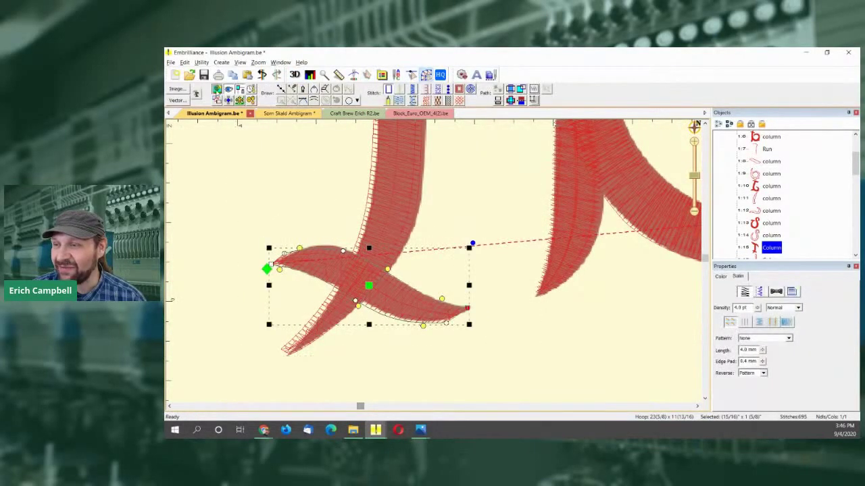
{"action": "left_click", "coordinate": [235, 193]}
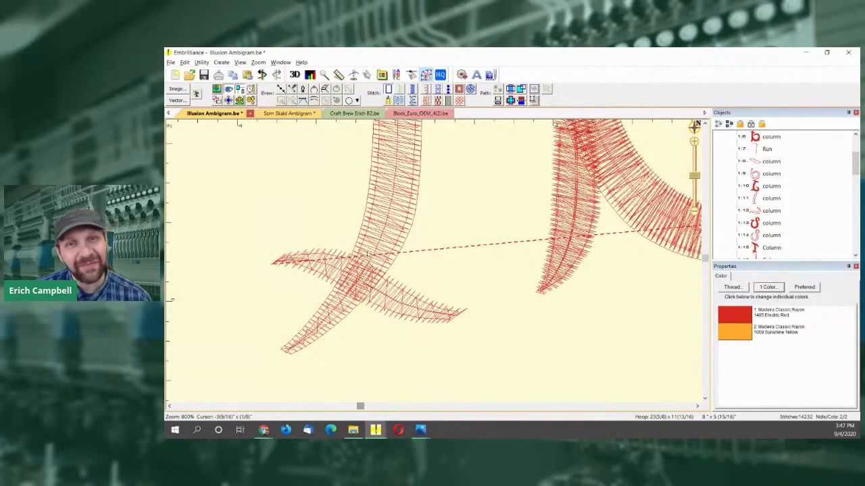
{"action": "scroll", "coordinate": [460, 255], "scroll_direction": "up", "scroll_amount": 3}
{"action": "scroll", "coordinate": [460, 258], "scroll_direction": "down", "scroll_amount": 3}
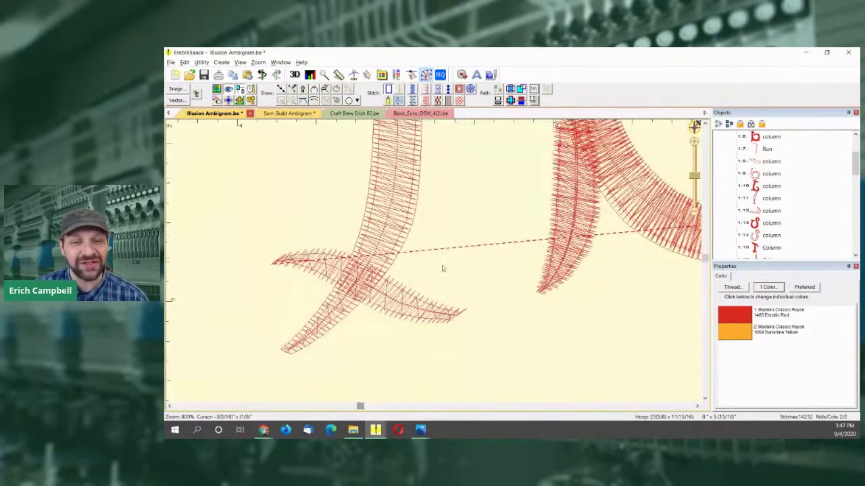
{"action": "scroll", "coordinate": [417, 292], "scroll_direction": "down", "scroll_amount": 3}
{"action": "scroll", "coordinate": [581, 226], "scroll_direction": "down", "scroll_amount": 1}
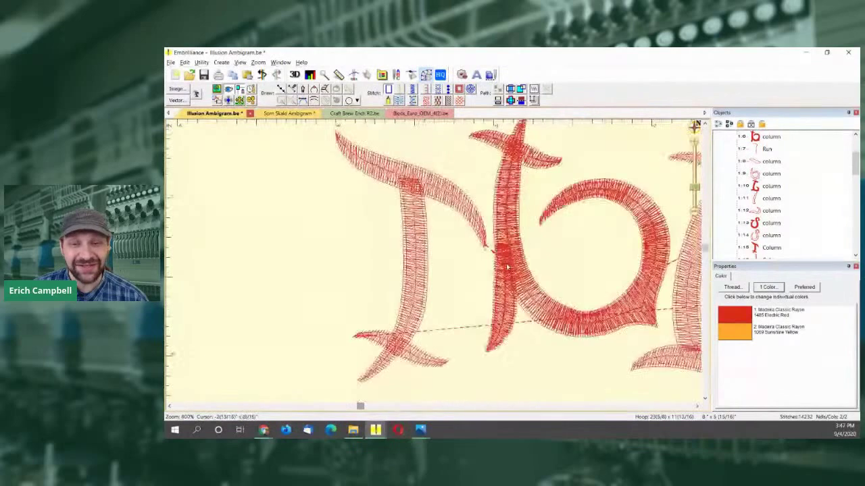
{"action": "scroll", "coordinate": [623, 285], "scroll_direction": "down", "scroll_amount": 1}
{"action": "scroll", "coordinate": [554, 236], "scroll_direction": "up", "scroll_amount": 1}
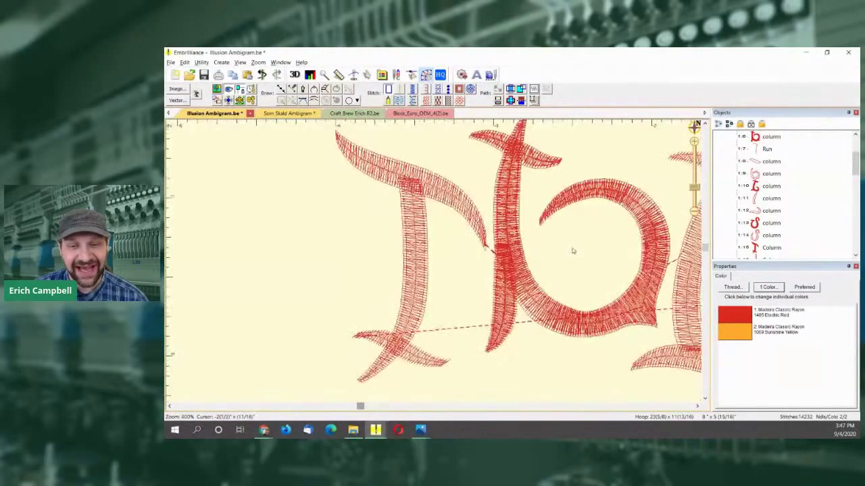
Compare the flat stitch view and the 3D preview of the first red letters, examining the crossed foot and the overlapping strokes
{"action": "scroll", "coordinate": [495, 259], "scroll_direction": "down", "scroll_amount": 1}
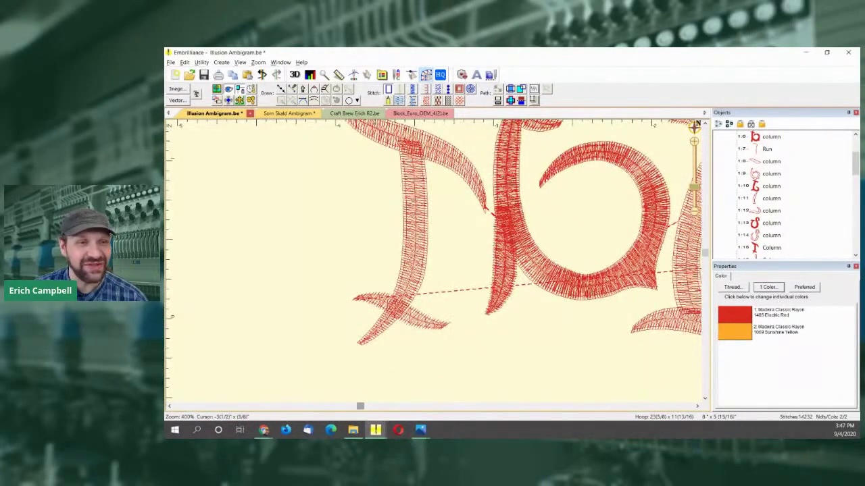
{"action": "scroll", "coordinate": [350, 283], "scroll_direction": "up", "scroll_amount": 2}
{"action": "scroll", "coordinate": [432, 263], "scroll_direction": "down", "scroll_amount": 2}
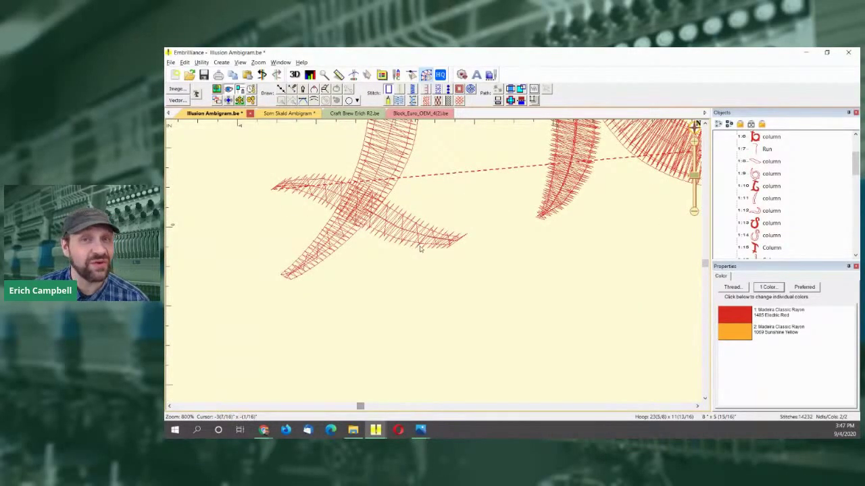
{"action": "scroll", "coordinate": [420, 249], "scroll_direction": "up", "scroll_amount": 1}
{"action": "key", "text": "ctrl+3"}
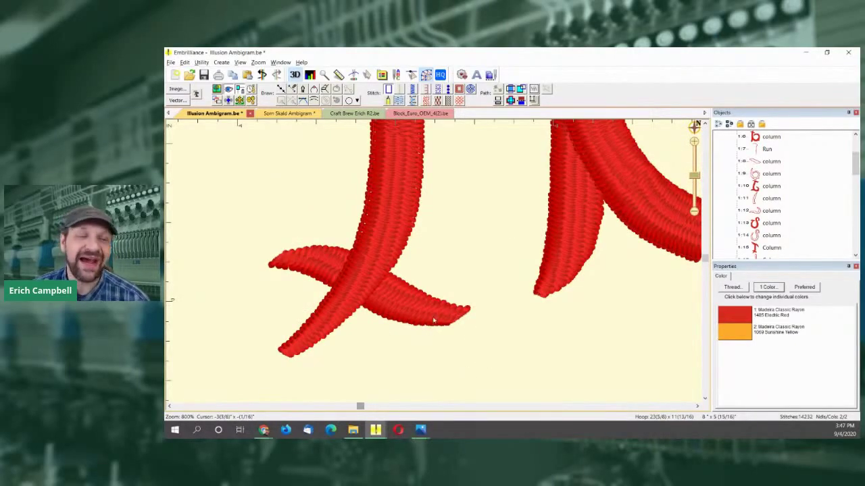
{"action": "scroll", "coordinate": [479, 352], "scroll_direction": "up", "scroll_amount": 2}
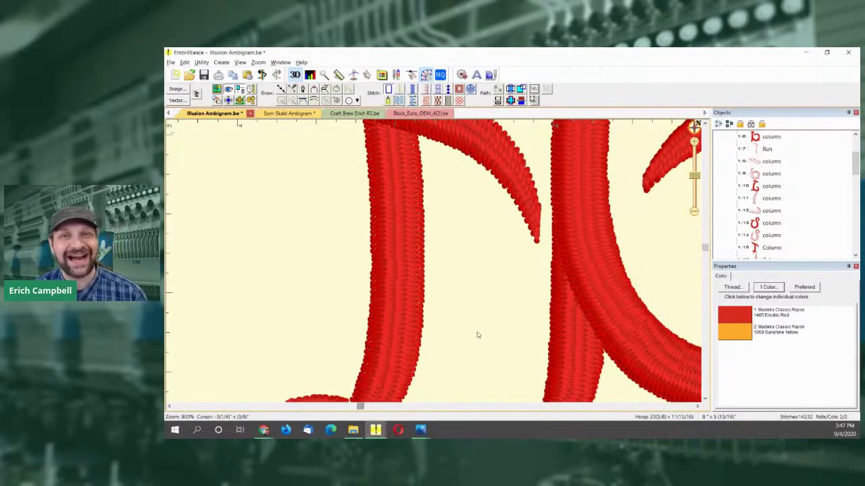
{"action": "scroll", "coordinate": [477, 334], "scroll_direction": "down", "scroll_amount": 1}
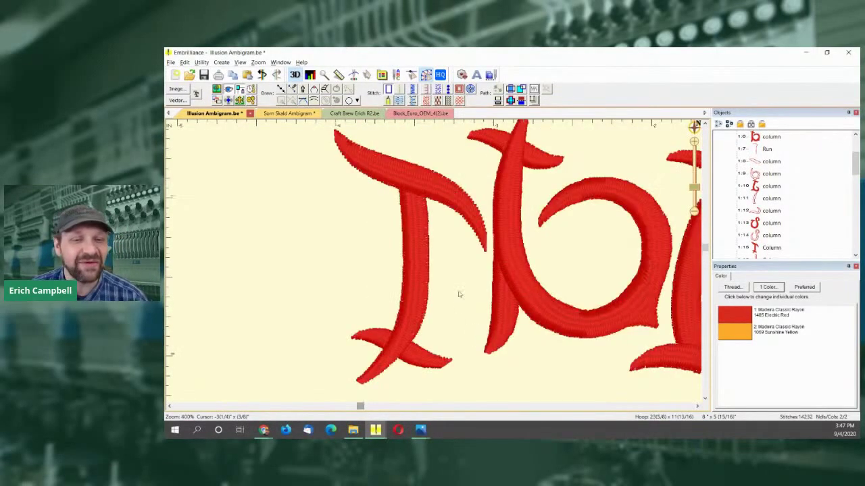
{"action": "key", "text": "3"}
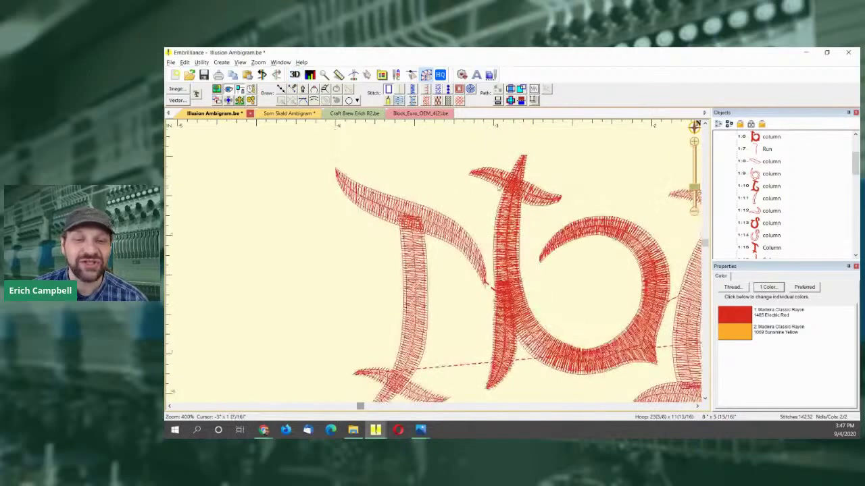
{"action": "key", "text": "3"}
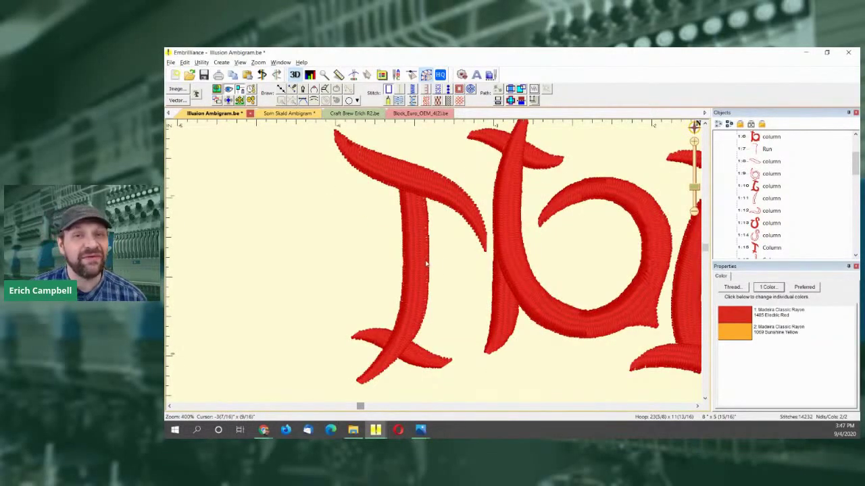
Examine the L and S shapes of the red lettering in both 3D and flat stitch views, including their serifs and the adjoining artwork
{"action": "scroll", "coordinate": [474, 262], "scroll_direction": "down", "scroll_amount": 1}
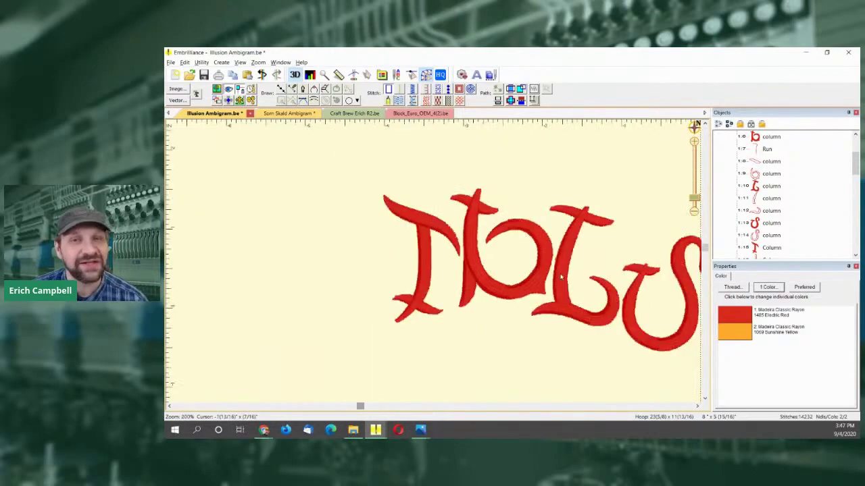
{"action": "left_click_drag", "start_coordinate": [361, 406], "coordinate": [386, 404]}
{"action": "scroll", "coordinate": [396, 401], "scroll_direction": "up", "scroll_amount": 1}
{"action": "key", "text": "3"}
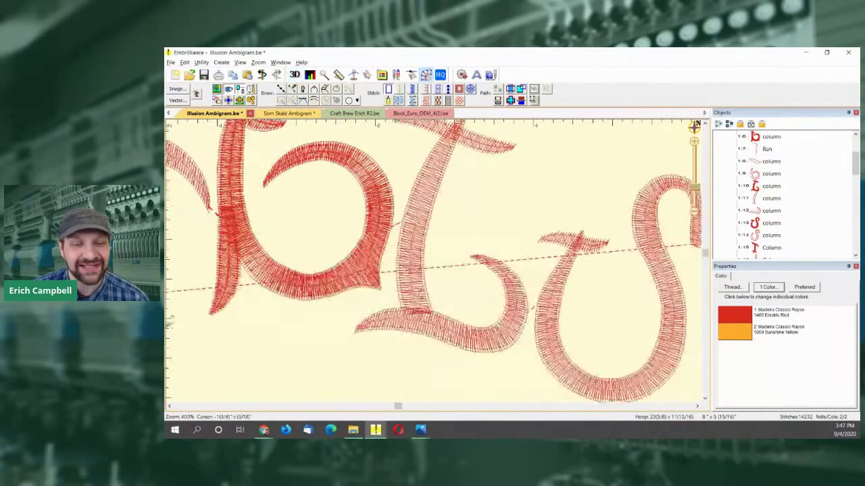
{"action": "key", "text": "3"}
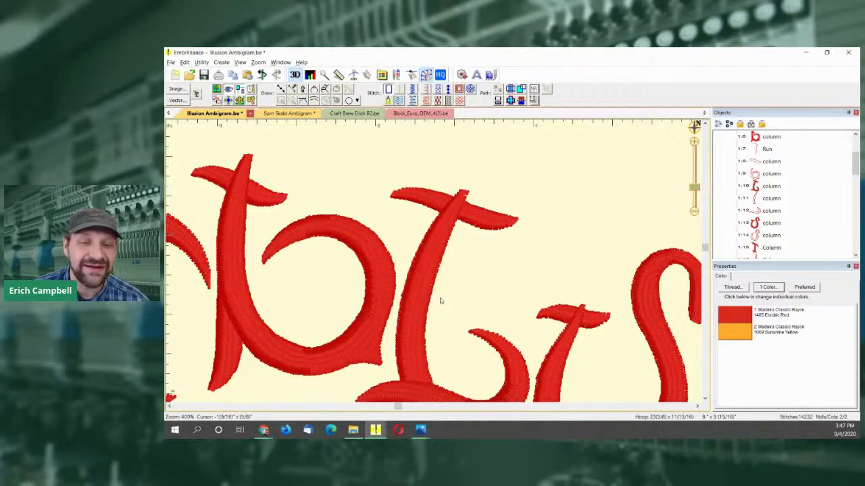
{"action": "scroll", "coordinate": [440, 297], "scroll_direction": "down", "scroll_amount": 1}
{"action": "scroll", "coordinate": [579, 230], "scroll_direction": "down", "scroll_amount": 2}
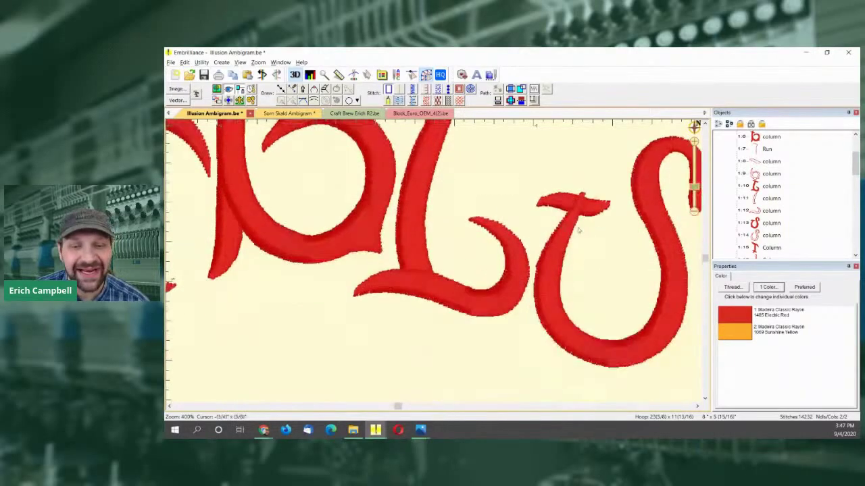
{"action": "scroll", "coordinate": [574, 229], "scroll_direction": "down", "scroll_amount": 1}
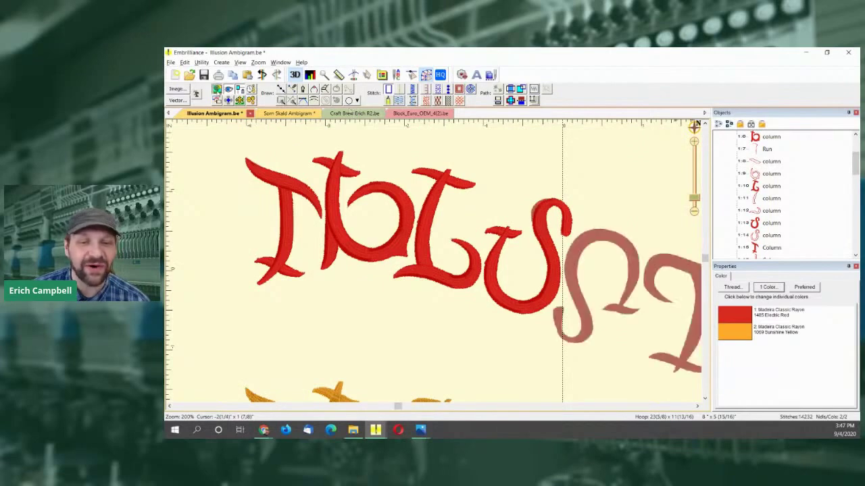
{"action": "scroll", "coordinate": [473, 240], "scroll_direction": "down", "scroll_amount": 2}
{"action": "scroll", "coordinate": [601, 280], "scroll_direction": "up", "scroll_amount": 2}
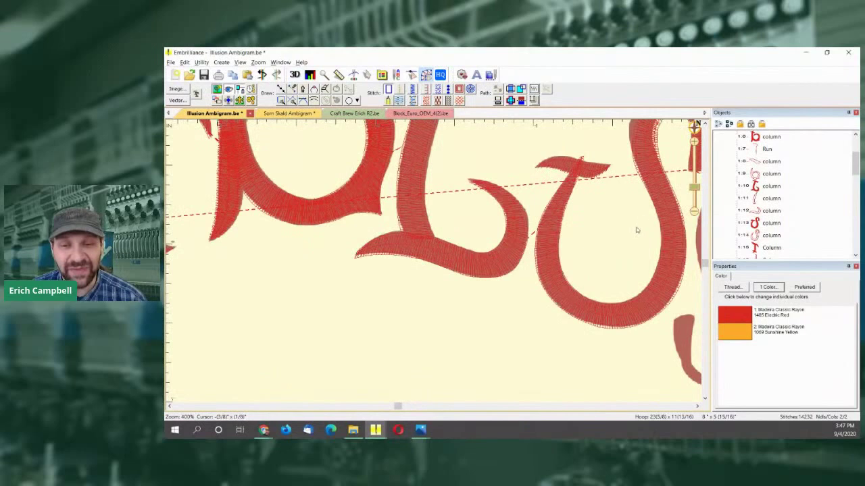
{"action": "scroll", "coordinate": [578, 214], "scroll_direction": "down", "scroll_amount": 1}
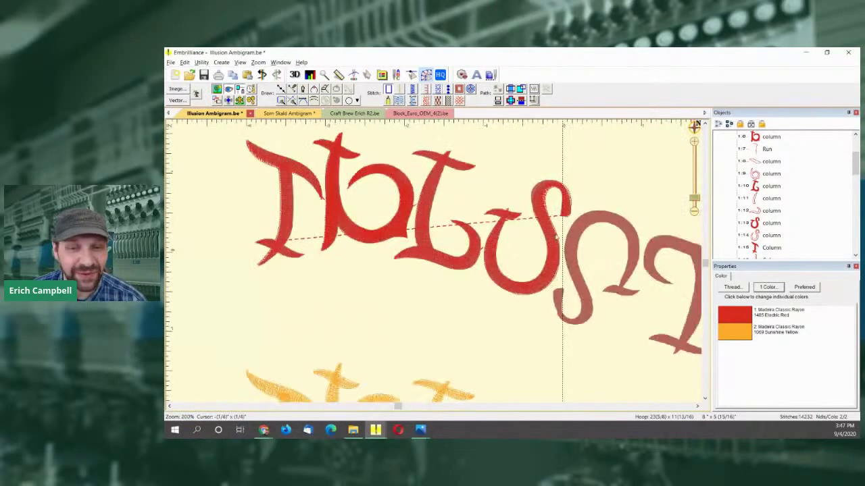
Try to reposition the red S-shaped letter and the background artwork image in object selection mode
{"action": "left_click", "coordinate": [557, 239]}
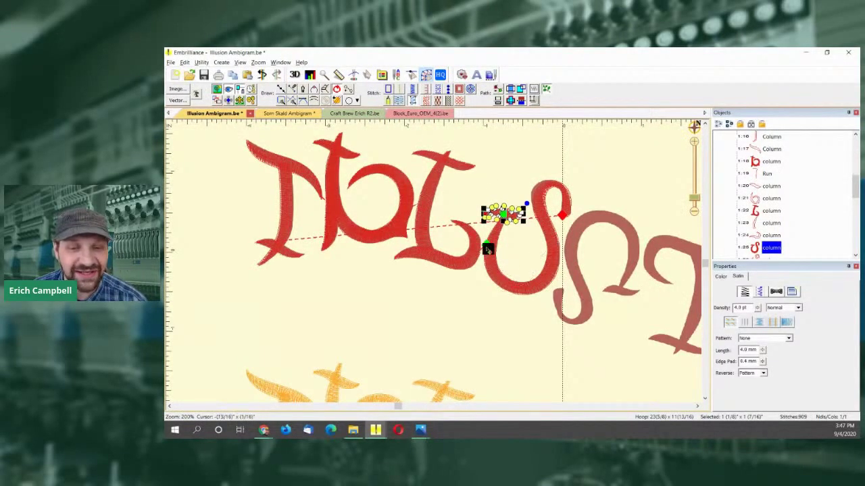
{"action": "left_click", "coordinate": [513, 189]}
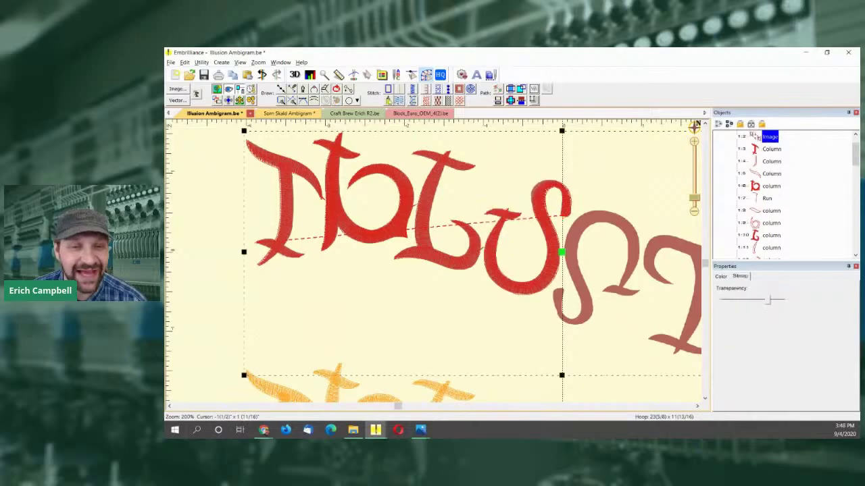
{"action": "left_click", "coordinate": [366, 74]}
{"action": "left_click_drag", "start_coordinate": [536, 219], "coordinate": [654, 253]}
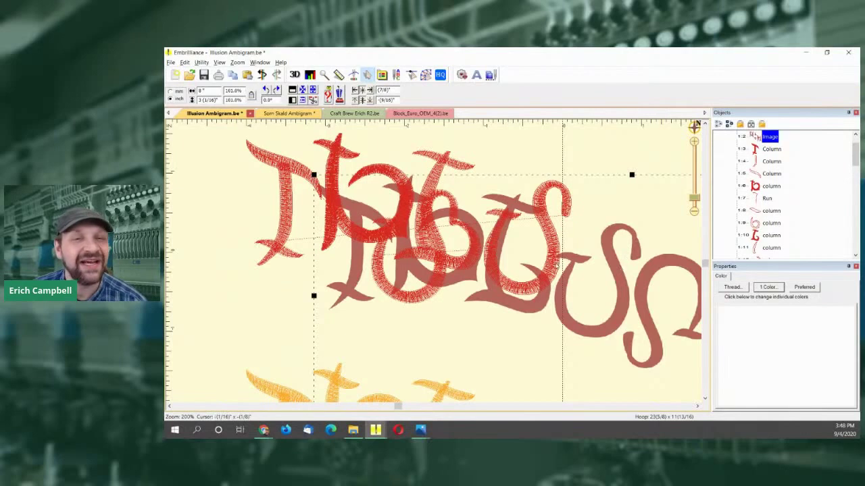
{"action": "left_click_drag", "start_coordinate": [582, 265], "coordinate": [603, 291]}
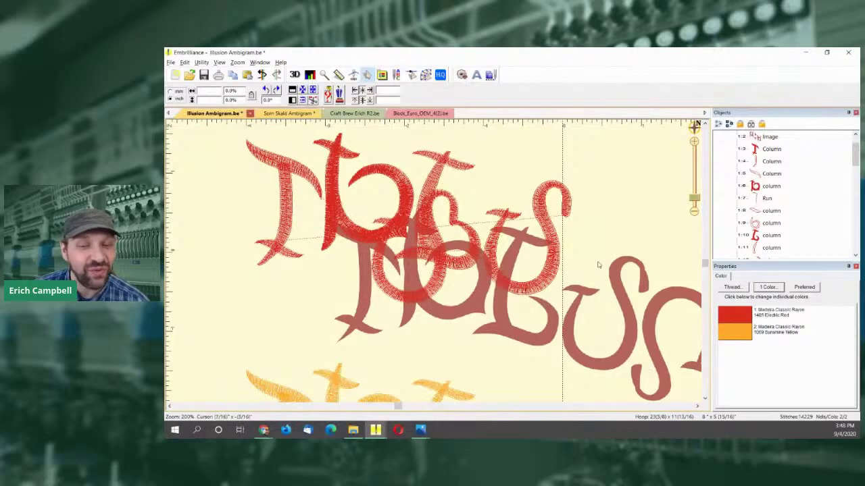
Undo the moves of the background artwork image and the red S-shaped letter
{"action": "key", "text": "ctrl+z"}
{"action": "key", "text": "ctrl+z"}
{"action": "key", "text": "ctrl+z"}
{"action": "key", "text": "ctrl+z"}
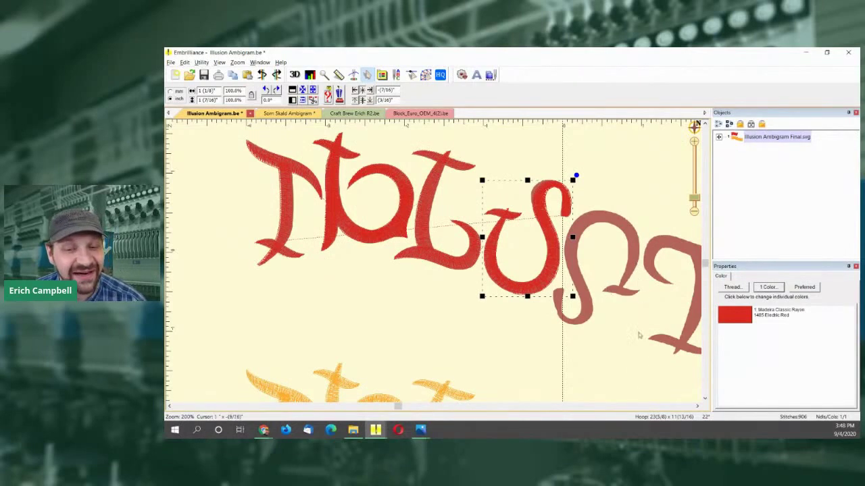
{"action": "key", "text": "ctrl+z"}
{"action": "key", "text": "ctrl+y"}
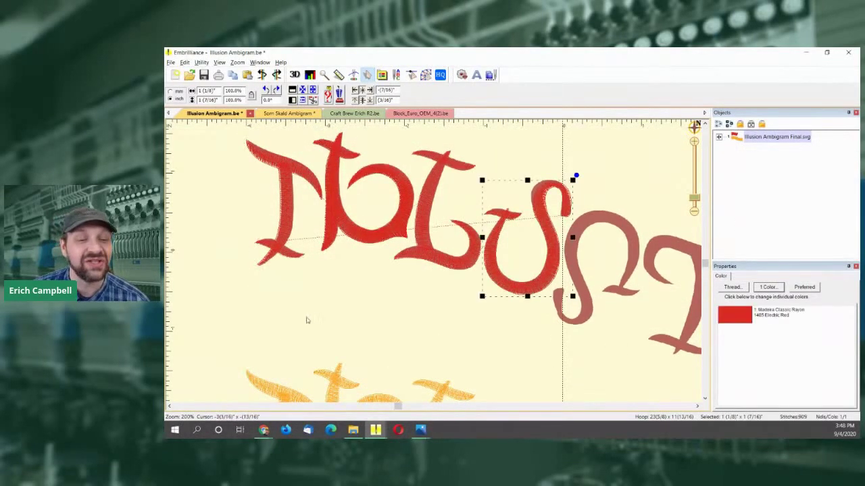
Deselect the S-shaped letter and view the red lettering in the 3D stitch preview
{"action": "left_click", "coordinate": [208, 326]}
{"action": "scroll", "coordinate": [208, 323], "scroll_direction": "down", "scroll_amount": 1}
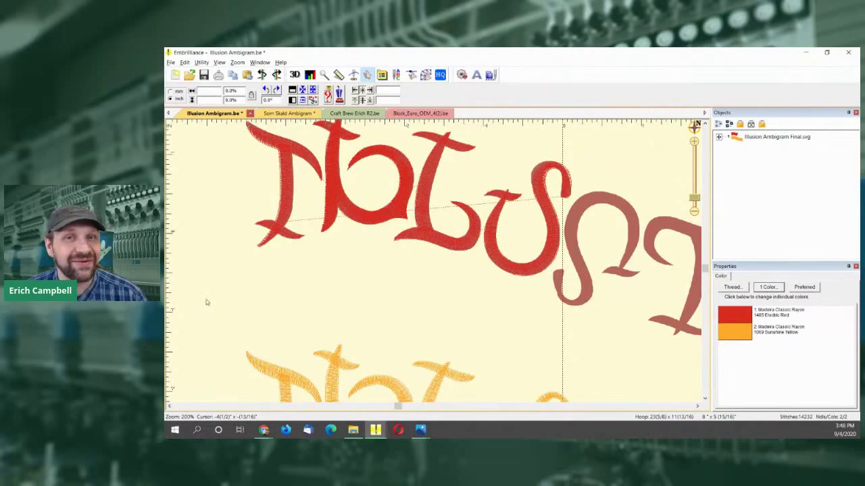
{"action": "scroll", "coordinate": [207, 300], "scroll_direction": "up", "scroll_amount": 1}
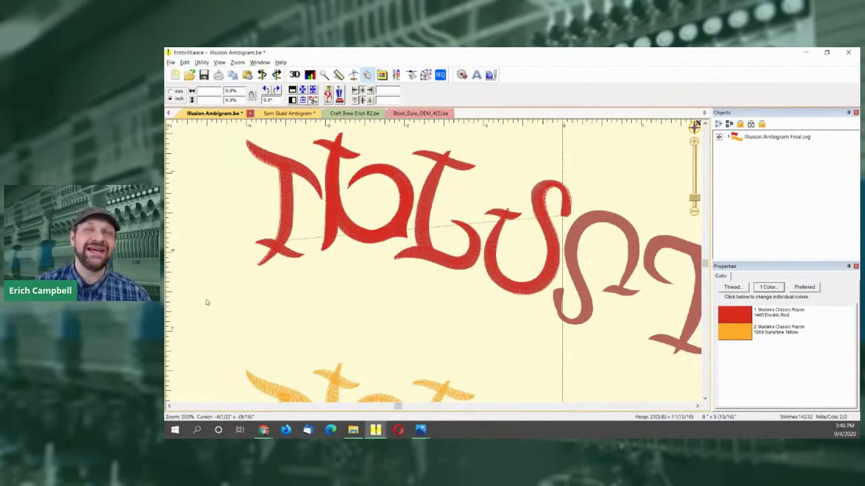
{"action": "key", "text": "t"}
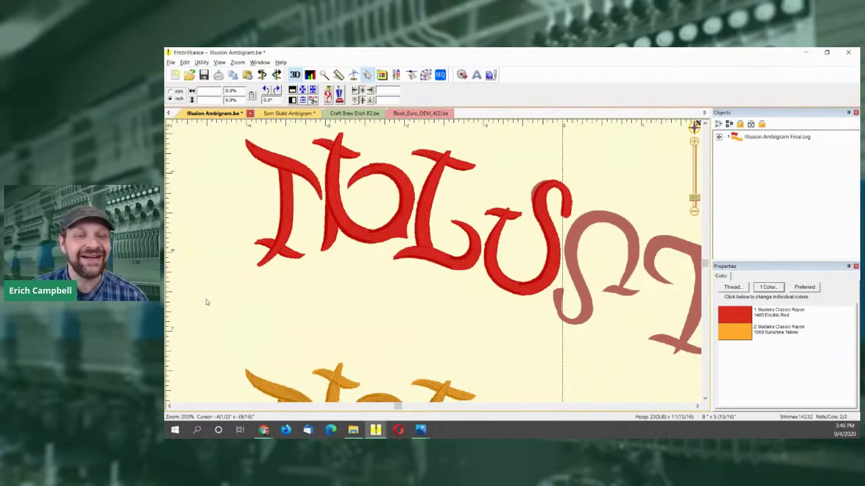
{"action": "scroll", "coordinate": [197, 314], "scroll_direction": "down", "scroll_amount": 1}
{"action": "scroll", "coordinate": [198, 317], "scroll_direction": "up", "scroll_amount": 1}
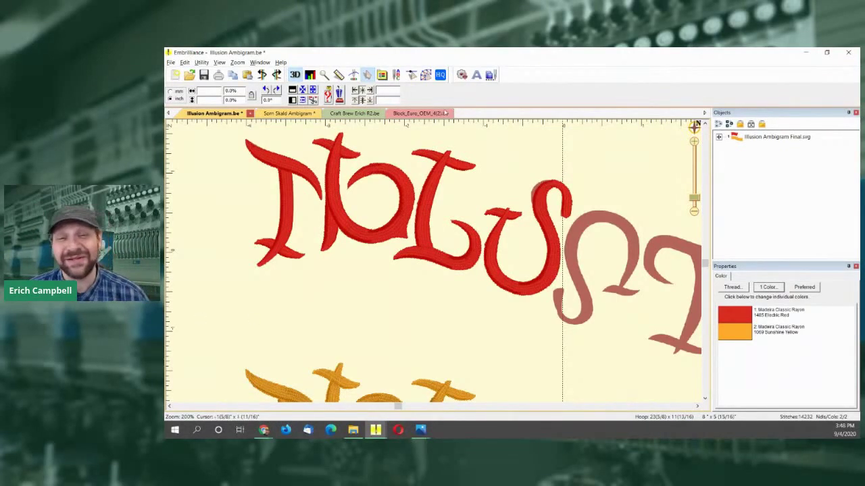
{"action": "key", "text": "ctrl+z"}
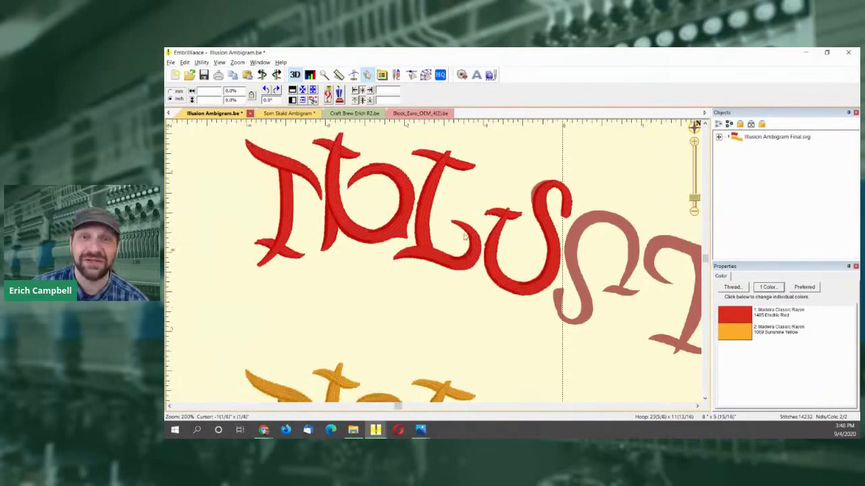
{"action": "scroll", "coordinate": [465, 238], "scroll_direction": "down", "scroll_amount": 3}
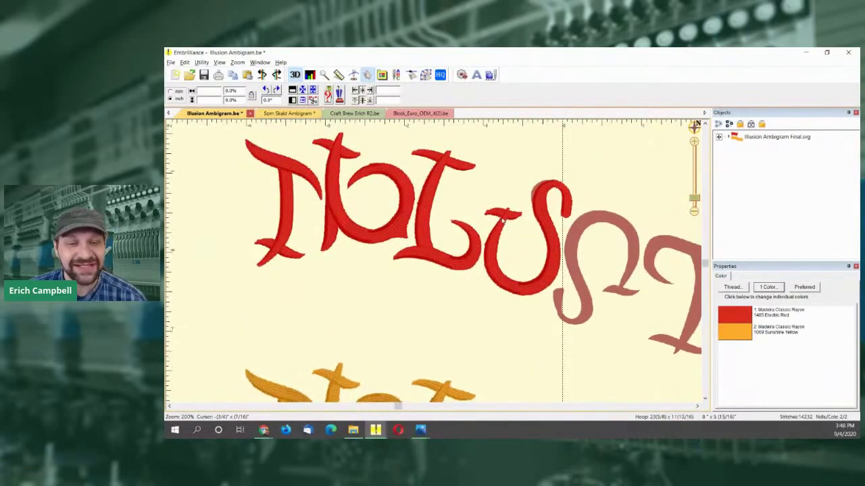
{"action": "scroll", "coordinate": [442, 255], "scroll_direction": "up", "scroll_amount": 3}
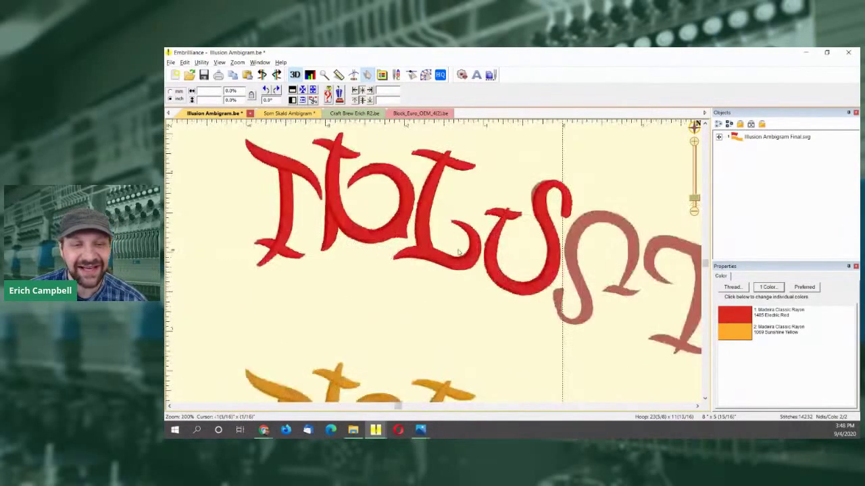
Select all the red stitched letters, duplicate them and place the copy at about X -6", Y -13/16", clear of the original
{"action": "left_click", "coordinate": [440, 258]}
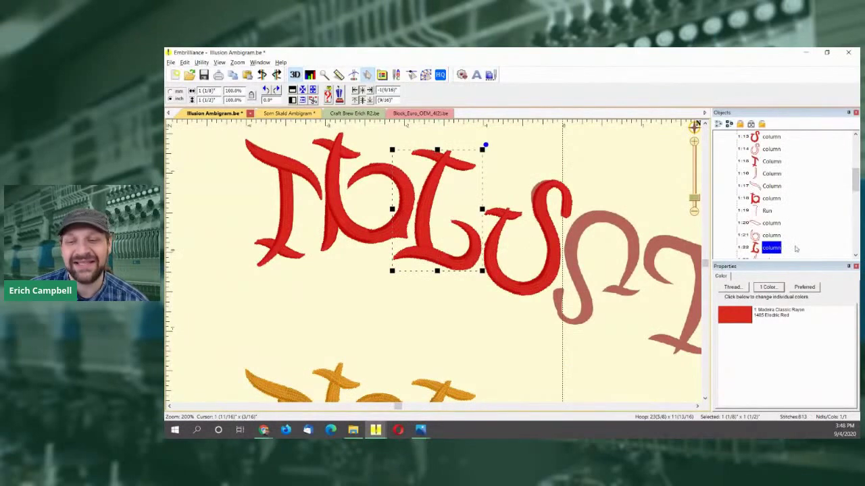
{"action": "scroll", "coordinate": [364, 173], "scroll_direction": "down", "scroll_amount": 3}
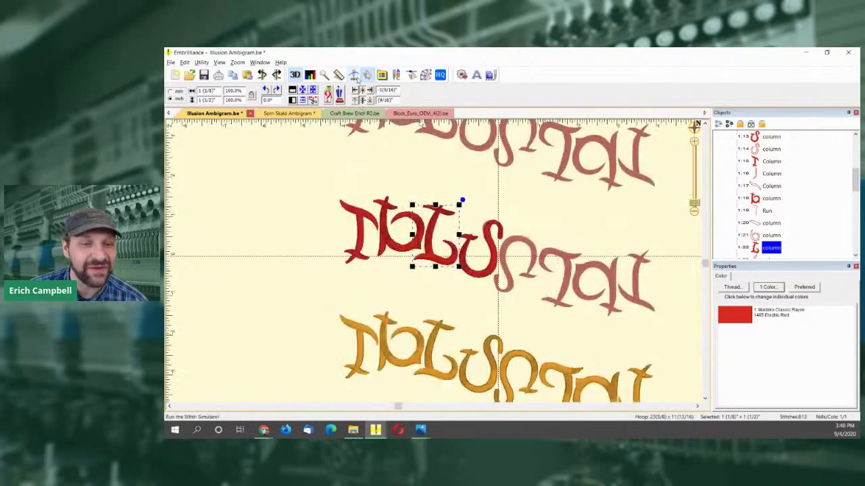
{"action": "left_click_drag", "start_coordinate": [315, 185], "coordinate": [509, 304]}
{"action": "key", "text": "ctrl+d"}
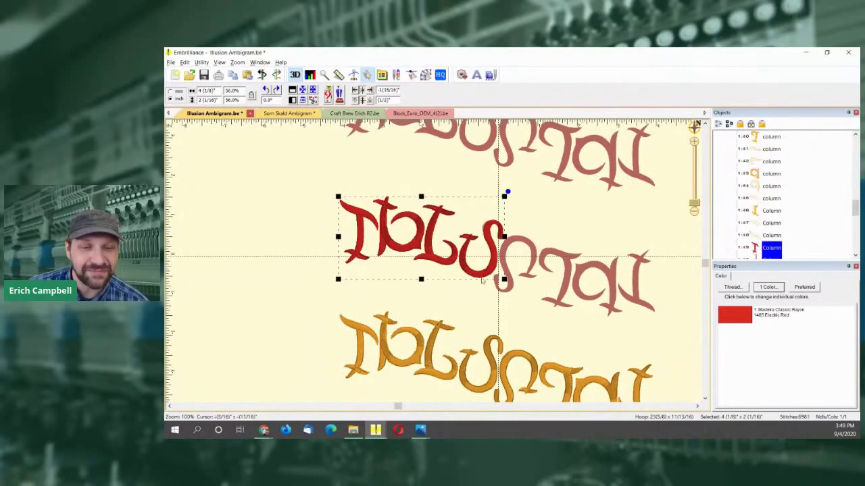
{"action": "key", "text": "ctrl+r"}
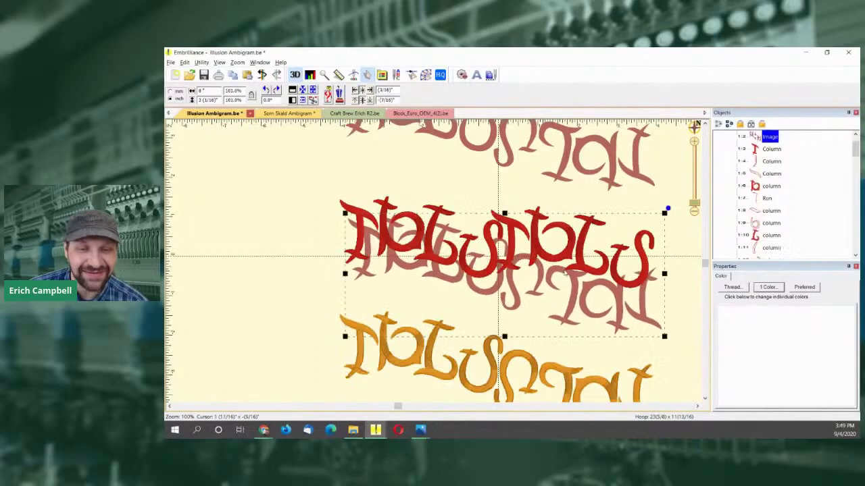
{"action": "key", "text": "ctrl+z"}
{"action": "left_click_drag", "start_coordinate": [418, 236], "coordinate": [255, 287]}
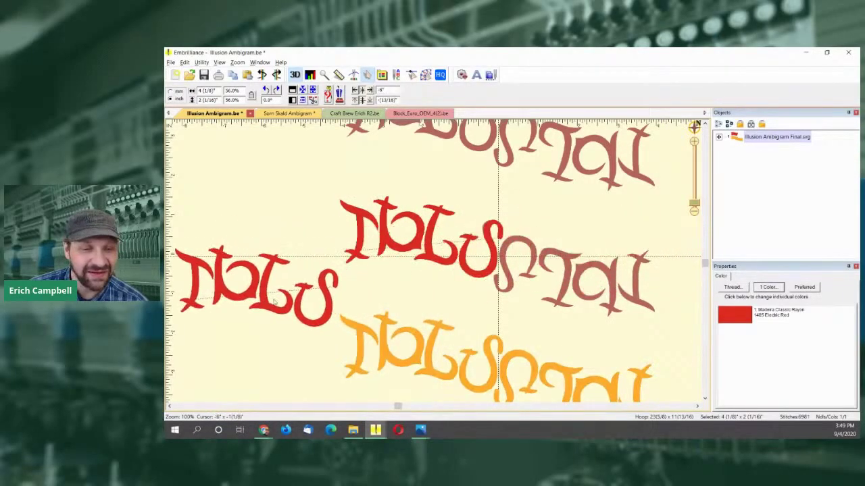
Rotate the duplicated red lettering slightly, to an angle of about -1.3°
{"action": "left_click_drag", "start_coordinate": [342, 242], "coordinate": [365, 237]}
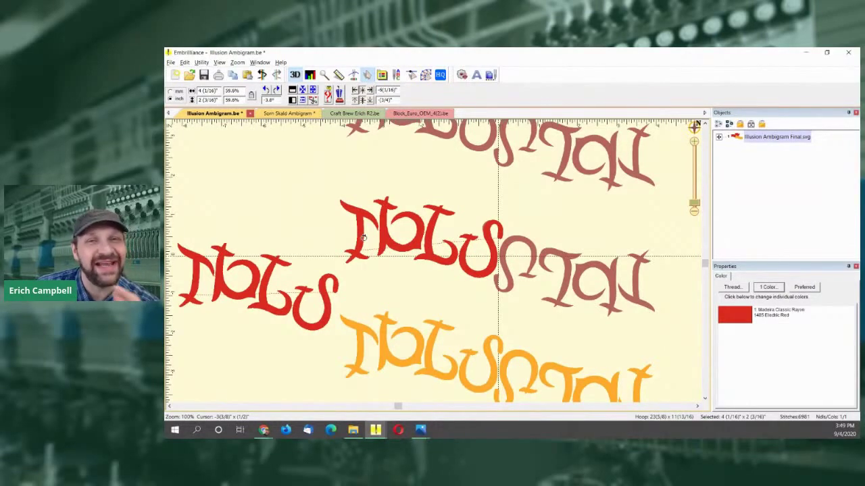
{"action": "mouse_move", "coordinate": [363, 236]}
{"action": "left_mouse_down"}
{"action": "mouse_move", "coordinate": [319, 334]}
{"action": "mouse_move", "coordinate": [276, 333]}
{"action": "mouse_move", "coordinate": [372, 276]}
{"action": "mouse_move", "coordinate": [371, 233]}
{"action": "mouse_move", "coordinate": [371, 286]}
{"action": "mouse_move", "coordinate": [344, 349]}
{"action": "mouse_move", "coordinate": [289, 372]}
{"action": "mouse_move", "coordinate": [245, 377]}
{"action": "mouse_move", "coordinate": [213, 324]}
{"action": "mouse_move", "coordinate": [214, 302]}
{"action": "mouse_move", "coordinate": [226, 349]}
{"action": "mouse_move", "coordinate": [361, 286]}
{"action": "mouse_move", "coordinate": [364, 233]}
{"action": "left_mouse_up"}
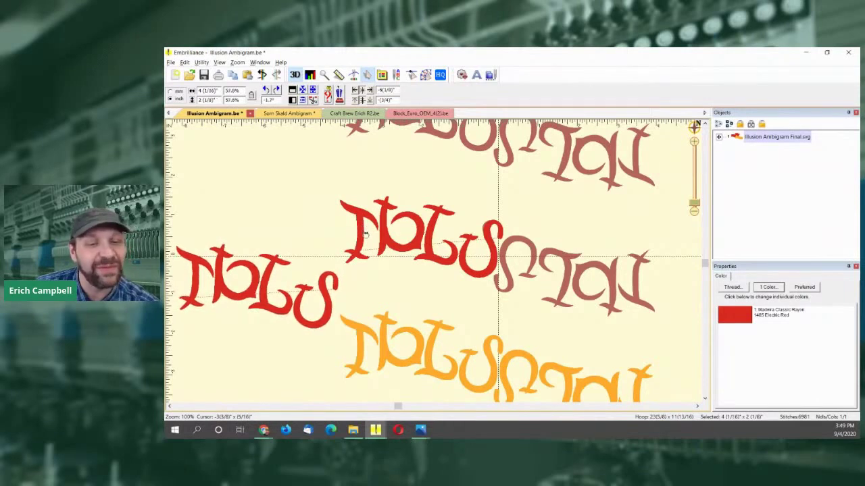
{"action": "mouse_move", "coordinate": [337, 252]}
{"action": "left_mouse_down"}
{"action": "mouse_move", "coordinate": [336, 326]}
{"action": "mouse_move", "coordinate": [271, 348]}
{"action": "mouse_move", "coordinate": [225, 299]}
{"action": "mouse_move", "coordinate": [223, 277]}
{"action": "mouse_move", "coordinate": [224, 324]}
{"action": "mouse_move", "coordinate": [303, 350]}
{"action": "mouse_move", "coordinate": [331, 331]}
{"action": "mouse_move", "coordinate": [358, 273]}
{"action": "mouse_move", "coordinate": [343, 240]}
{"action": "left_mouse_up"}
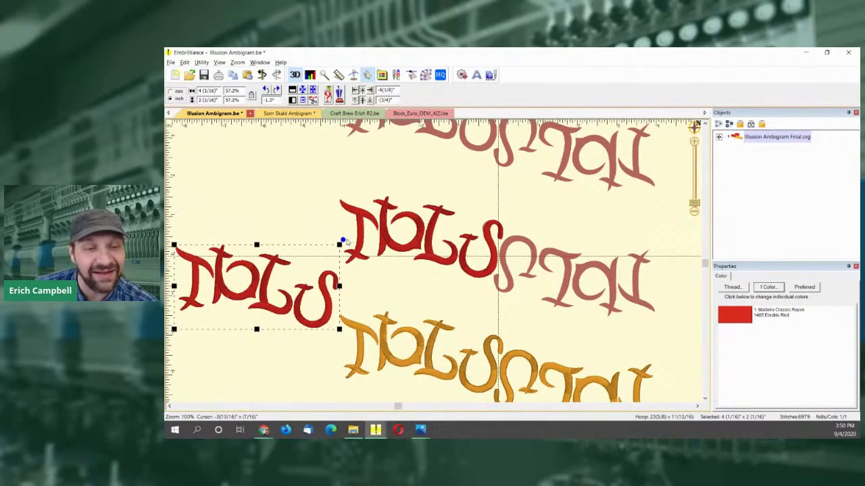
Move the duplicated red lettering over the artwork's right half and rotate it to about -179.3°, at about X 2", Y -1/2"
{"action": "left_click_drag", "start_coordinate": [269, 284], "coordinate": [606, 238]}
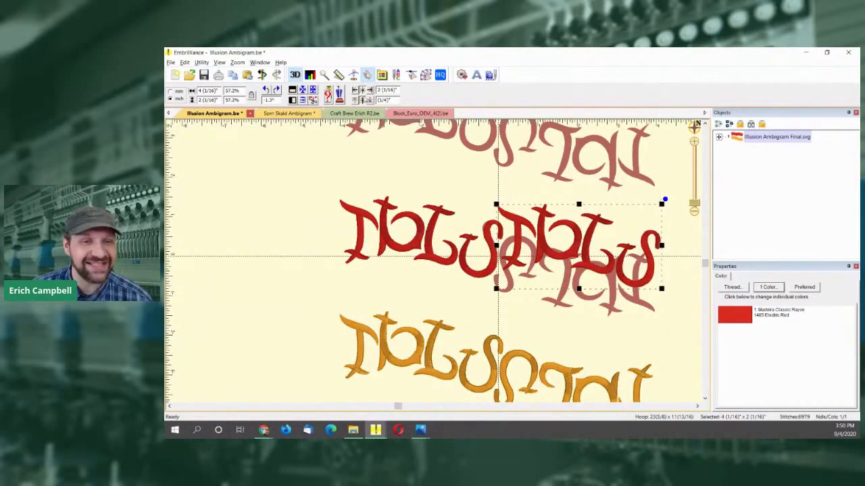
{"action": "mouse_move", "coordinate": [666, 200]}
{"action": "left_mouse_down"}
{"action": "mouse_move", "coordinate": [554, 291]}
{"action": "mouse_move", "coordinate": [511, 306]}
{"action": "mouse_move", "coordinate": [658, 204]}
{"action": "left_mouse_up"}
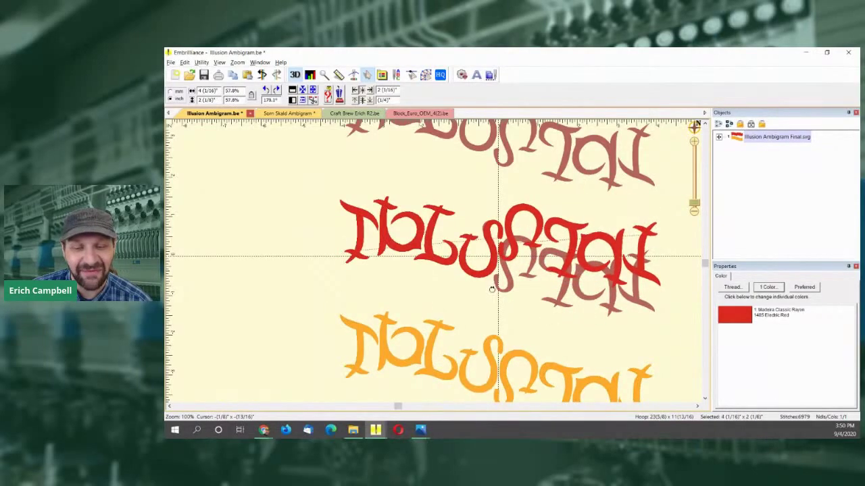
{"action": "left_click_drag", "start_coordinate": [575, 260], "coordinate": [569, 290]}
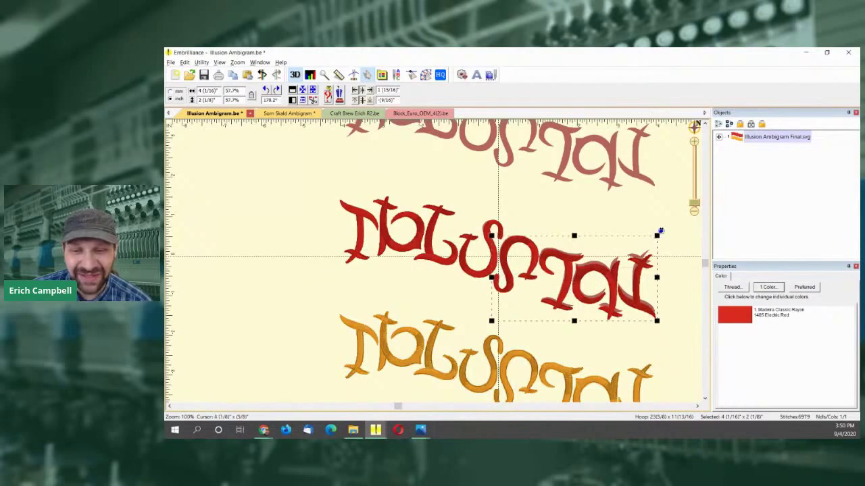
{"action": "mouse_move", "coordinate": [659, 232]}
{"action": "left_mouse_down"}
{"action": "mouse_move", "coordinate": [660, 224]}
{"action": "mouse_move", "coordinate": [661, 234]}
{"action": "left_mouse_up"}
{"action": "left_click_drag", "start_coordinate": [608, 277], "coordinate": [609, 274]}
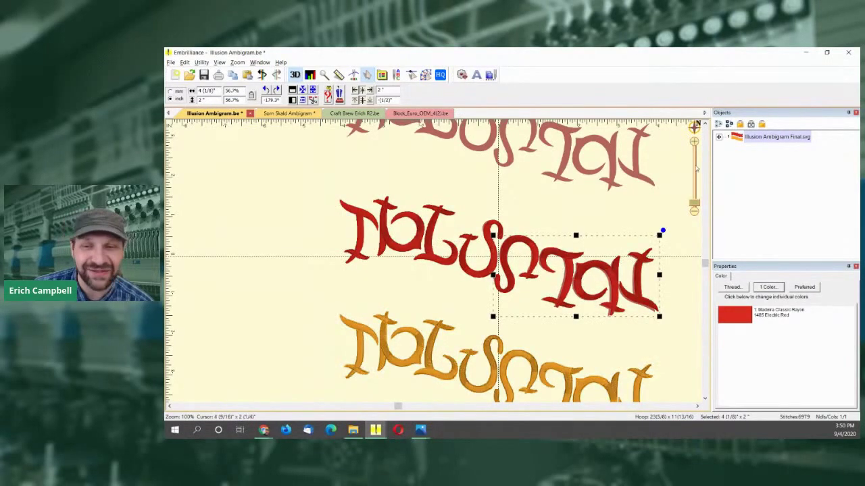
Fine-tune the rotated red copy to an angle of about 179.1° at X 1 15/16", Y -1/2"
{"action": "left_click", "coordinate": [718, 137]}
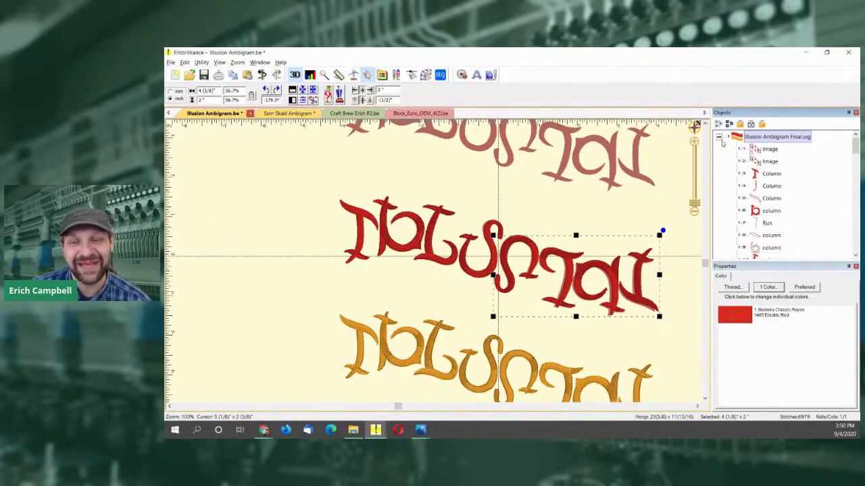
{"action": "left_click", "coordinate": [719, 137]}
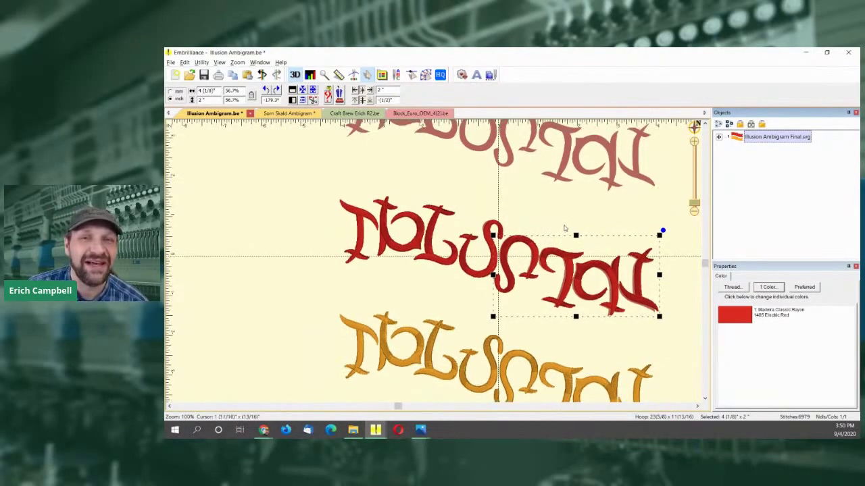
{"action": "scroll", "coordinate": [490, 234], "scroll_direction": "down", "scroll_amount": 1}
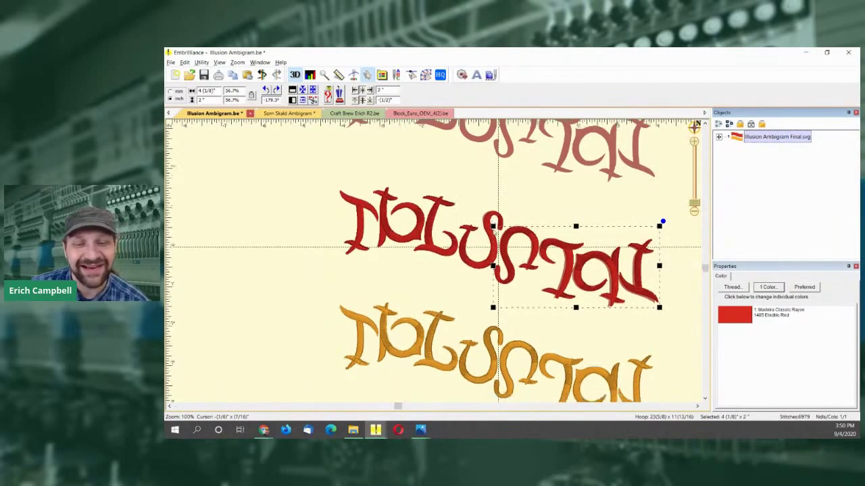
{"action": "left_click", "coordinate": [573, 268]}
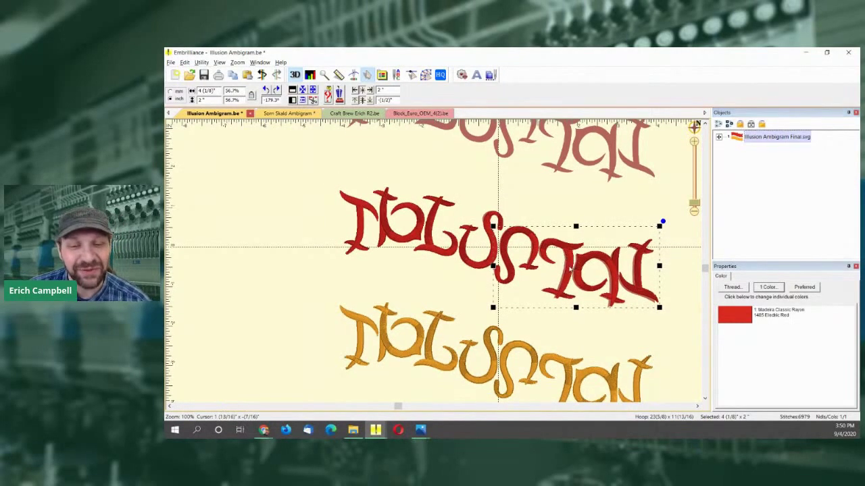
{"action": "left_click", "coordinate": [569, 268]}
{"action": "left_click_drag", "start_coordinate": [660, 222], "coordinate": [664, 225]}
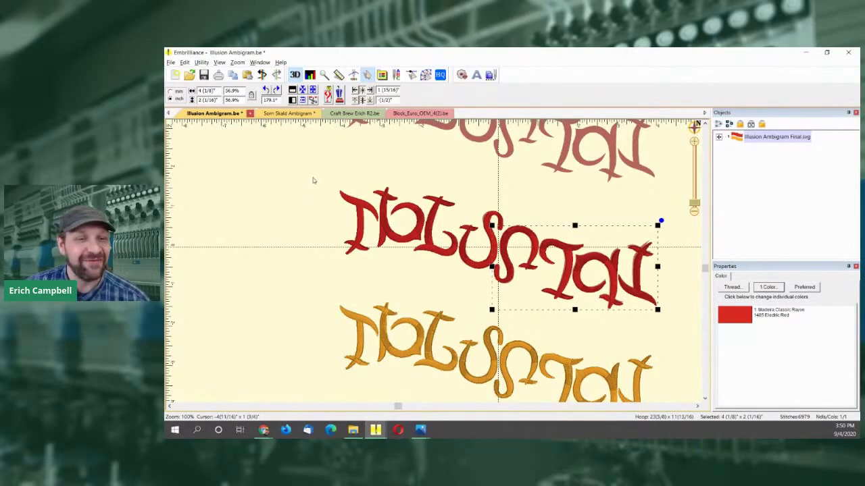
Deselect the red copy and examine the left half of the yellow lettering up close against the red version
{"action": "scroll", "coordinate": [310, 159], "scroll_direction": "down", "scroll_amount": 1}
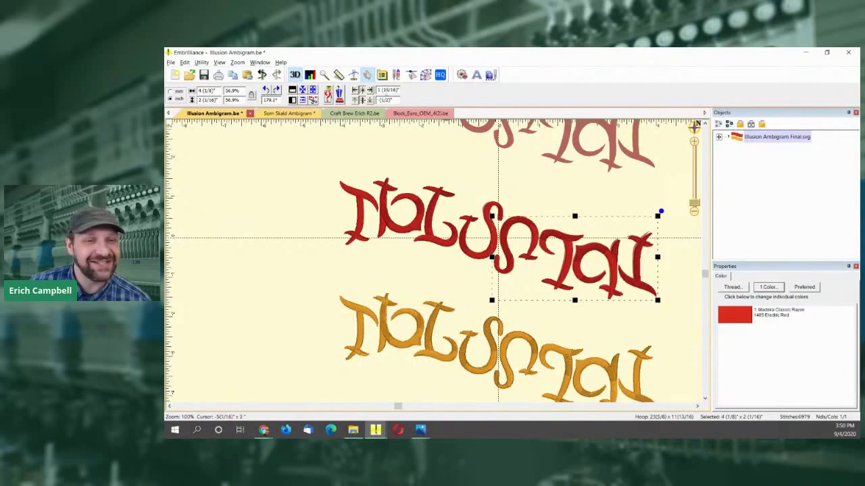
{"action": "scroll", "coordinate": [294, 172], "scroll_direction": "down", "scroll_amount": 3}
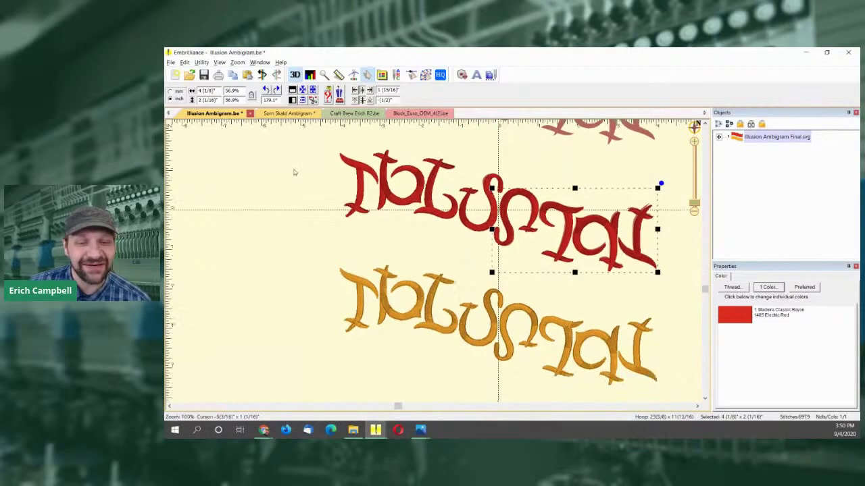
{"action": "scroll", "coordinate": [271, 271], "scroll_direction": "down", "scroll_amount": 4}
{"action": "left_click", "coordinate": [272, 271]}
{"action": "scroll", "coordinate": [276, 256], "scroll_direction": "up", "scroll_amount": 3}
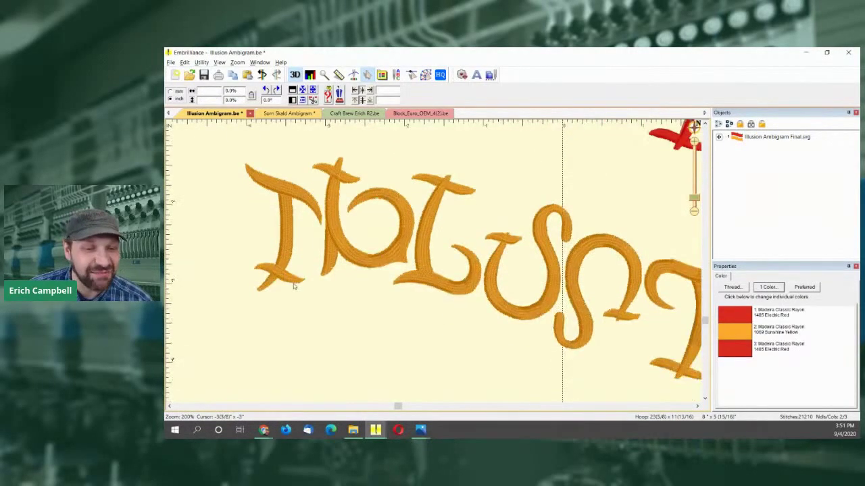
{"action": "scroll", "coordinate": [294, 287], "scroll_direction": "down", "scroll_amount": 3}
{"action": "scroll", "coordinate": [299, 196], "scroll_direction": "up", "scroll_amount": 3}
{"action": "scroll", "coordinate": [287, 198], "scroll_direction": "up", "scroll_amount": 2}
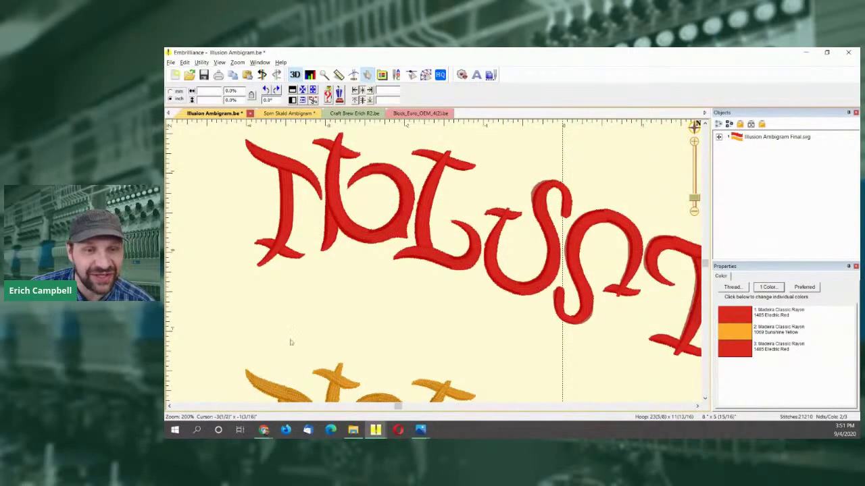
{"action": "scroll", "coordinate": [327, 240], "scroll_direction": "down", "scroll_amount": 5}
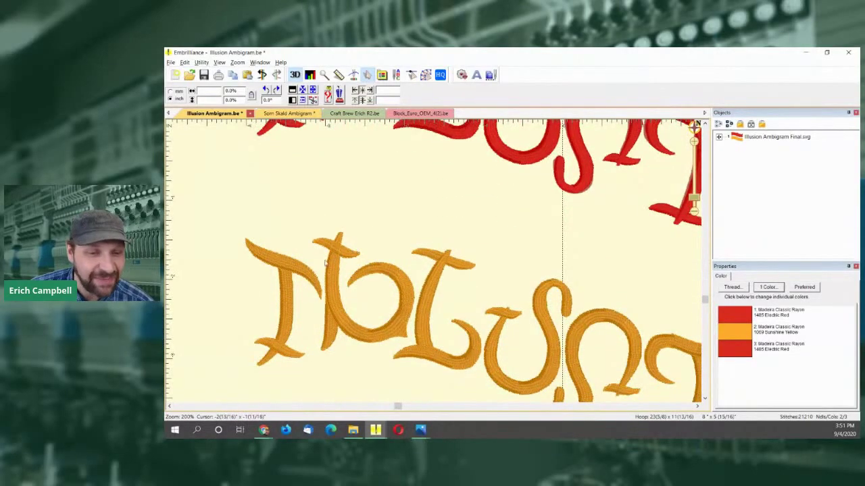
{"action": "scroll", "coordinate": [268, 316], "scroll_direction": "down", "scroll_amount": 2}
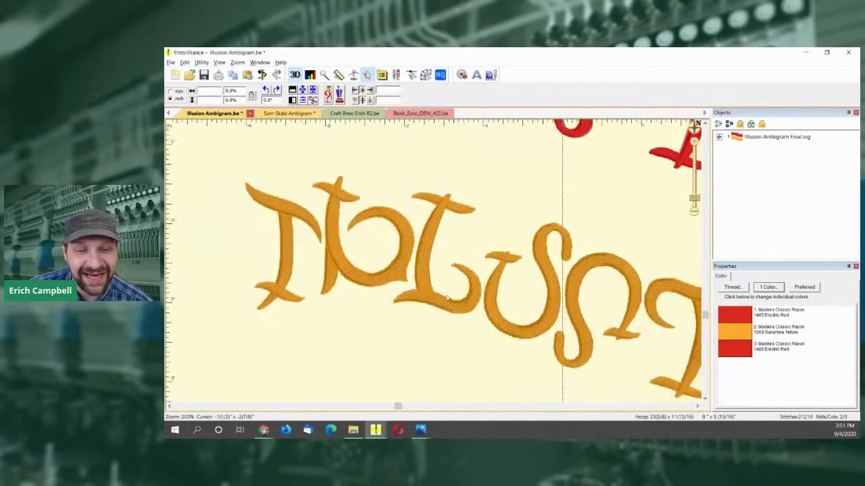
Select the yellow L-shaped letter and the columns of the b-shaped letter beside it to inspect how they are built
{"action": "left_click", "coordinate": [439, 208]}
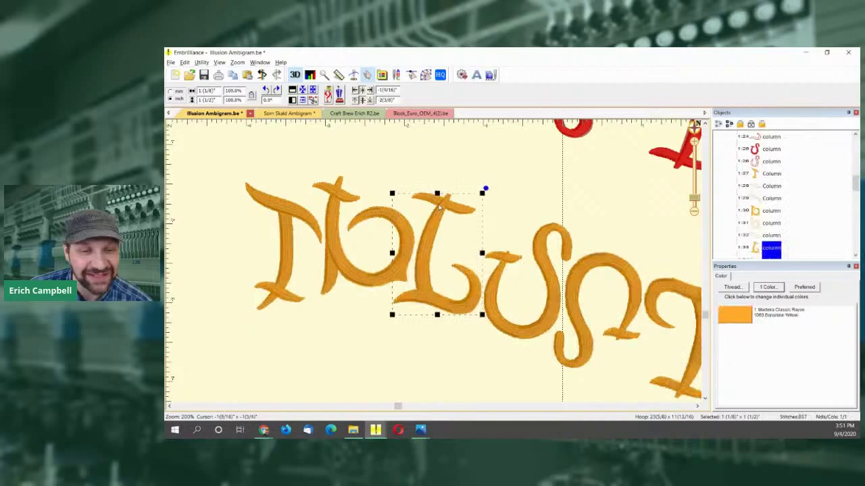
{"action": "left_click", "coordinate": [500, 225]}
{"action": "left_click", "coordinate": [395, 284]}
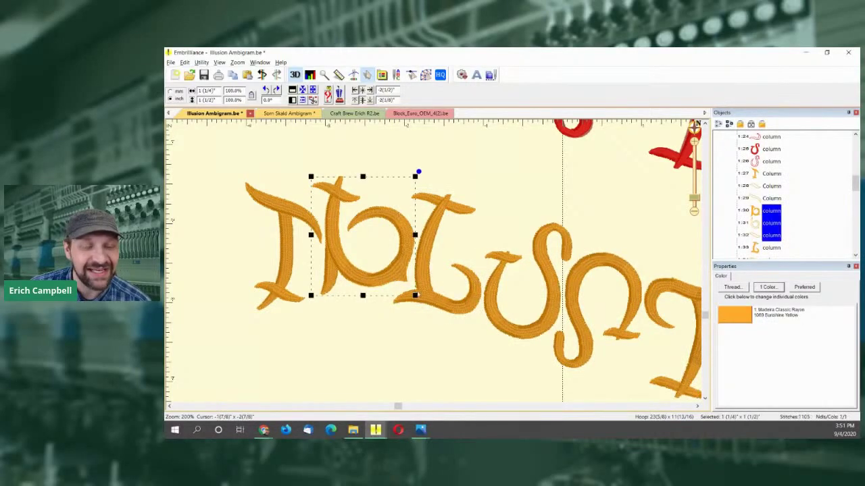
{"action": "key", "text": "minus"}
{"action": "key", "text": "plus"}
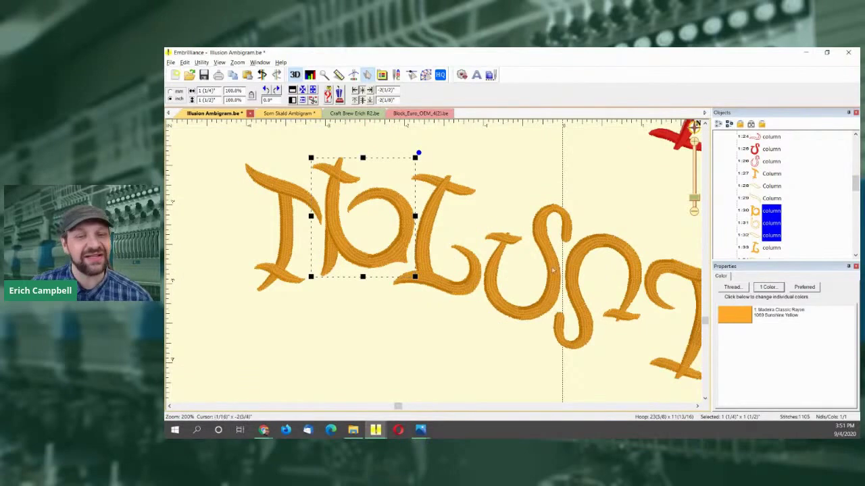
Deselect the yellow letters and examine the right half and centre of the yellow word at closer zoom
{"action": "left_click", "coordinate": [359, 312]}
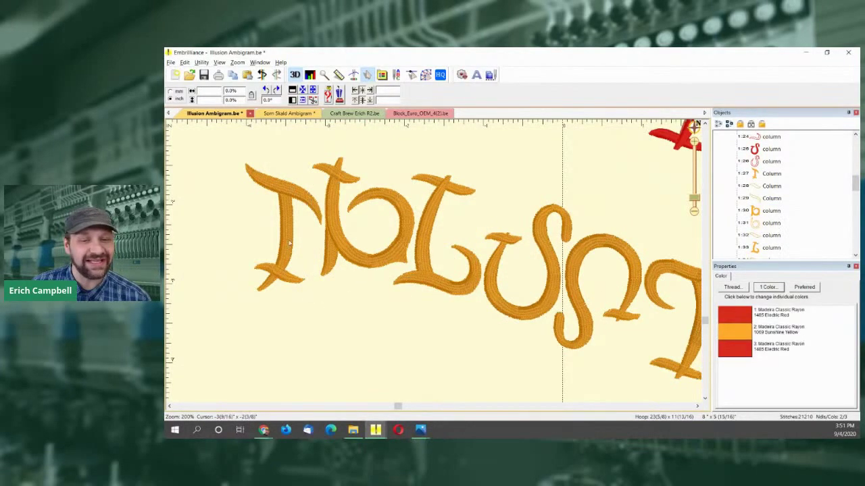
{"action": "key", "text": "minus"}
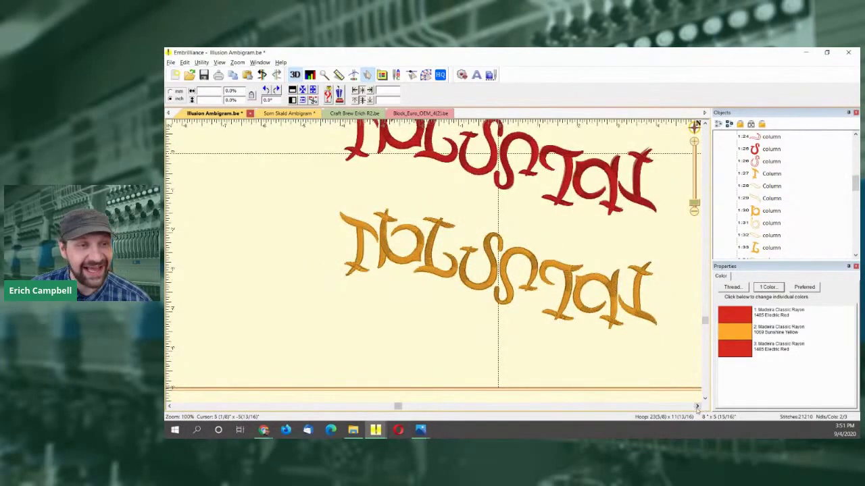
{"action": "scroll", "coordinate": [703, 406], "scroll_direction": "right", "scroll_amount": 4}
{"action": "key", "text": "plus"}
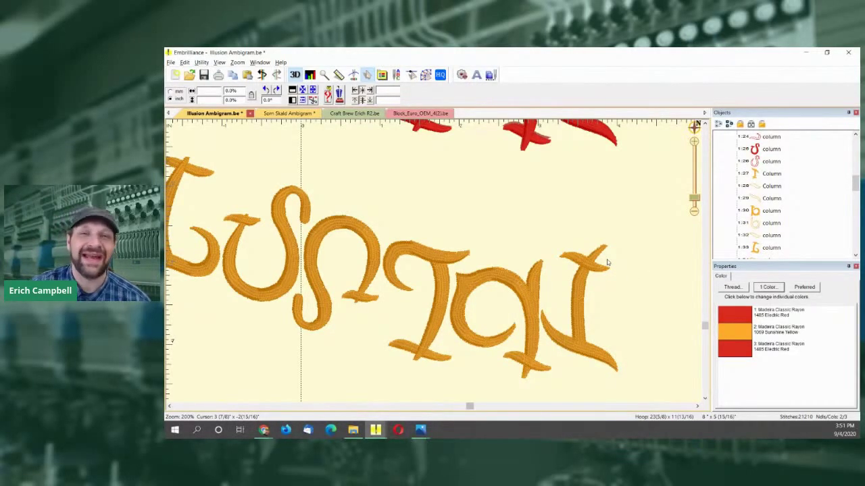
{"action": "scroll", "coordinate": [607, 262], "scroll_direction": "down", "scroll_amount": 2}
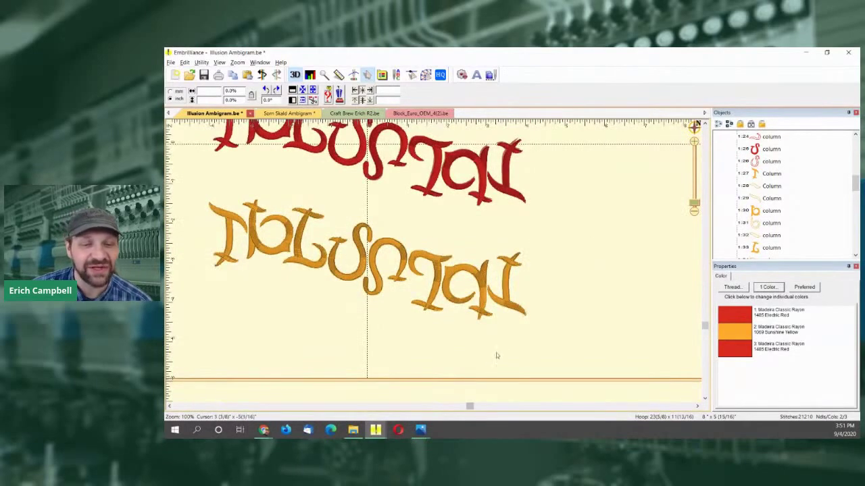
{"action": "left_click_drag", "start_coordinate": [470, 405], "coordinate": [440, 406]}
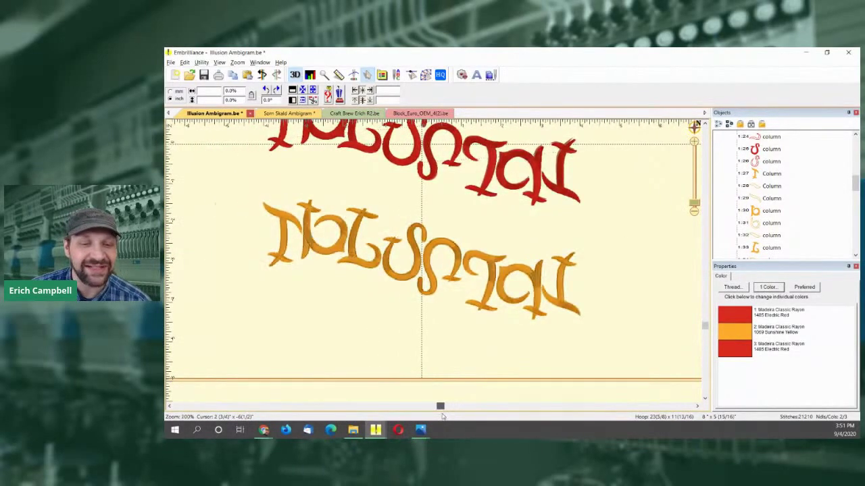
{"action": "scroll", "coordinate": [446, 390], "scroll_direction": "up", "scroll_amount": 2}
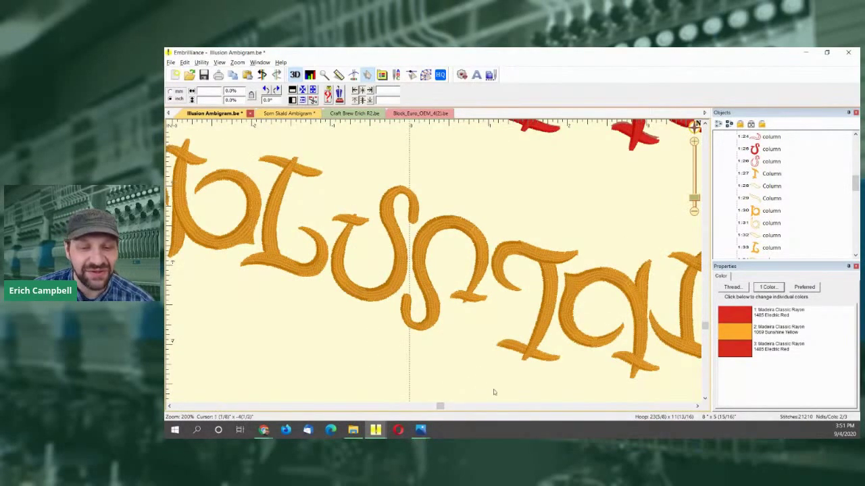
{"action": "scroll", "coordinate": [485, 396], "scroll_direction": "down", "scroll_amount": 2}
Select the whole yellow lettering and move it down, away from the red version, to about Y -3 7/8"
{"action": "left_click_drag", "start_coordinate": [622, 356], "coordinate": [245, 196]}
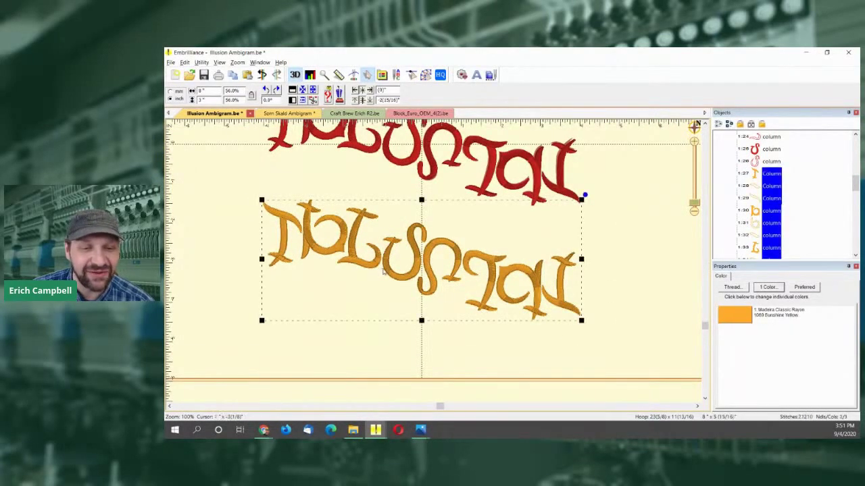
{"action": "left_click", "coordinate": [387, 298]}
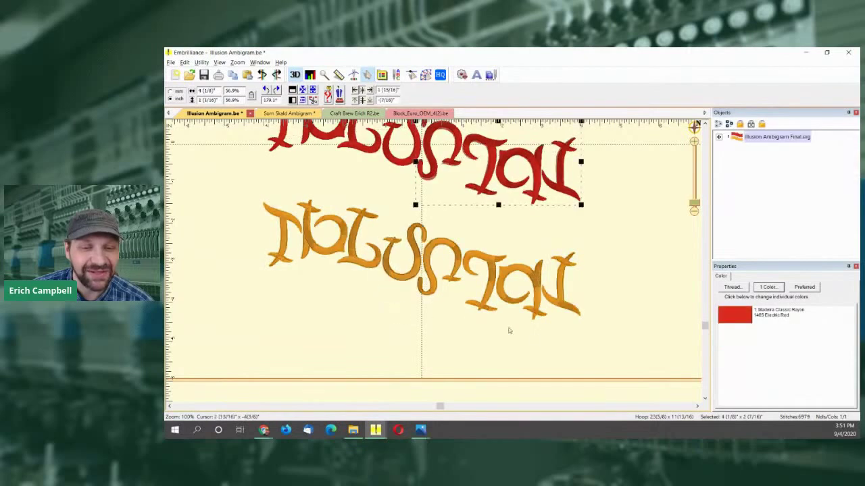
{"action": "left_click", "coordinate": [613, 356]}
{"action": "left_click_drag", "start_coordinate": [613, 356], "coordinate": [239, 194]}
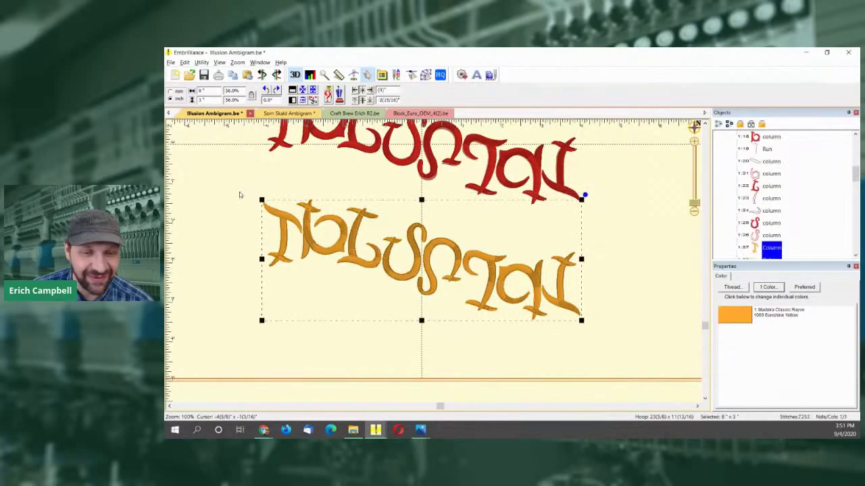
{"action": "left_click_drag", "start_coordinate": [411, 277], "coordinate": [413, 315]}
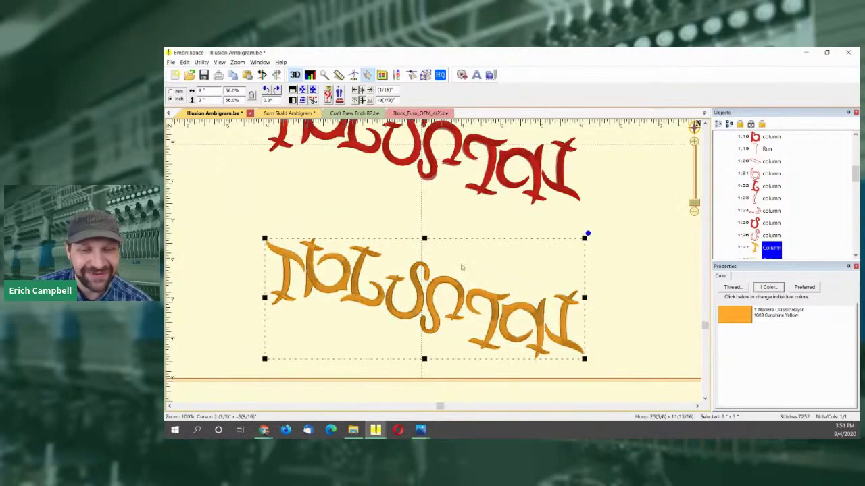
Frame the selected yellow lettering in the view and rotate it by about half a turn
{"action": "key", "text": "ctrl+shift+z"}
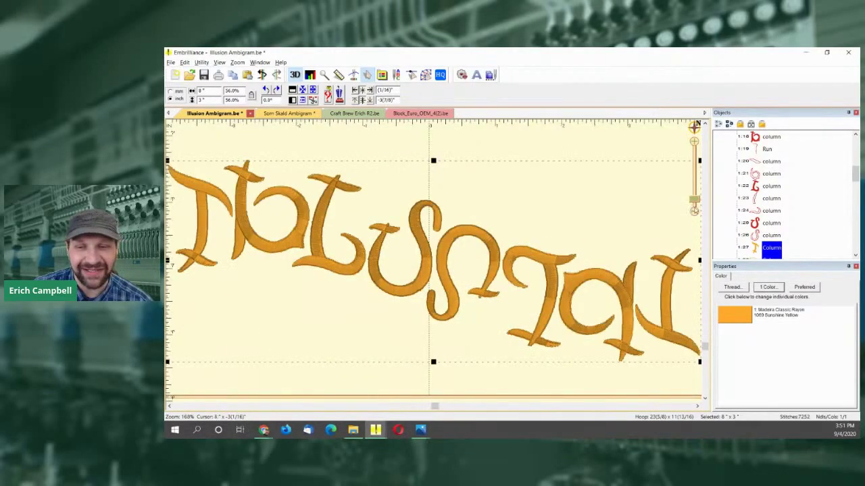
{"action": "left_click", "coordinate": [696, 210]}
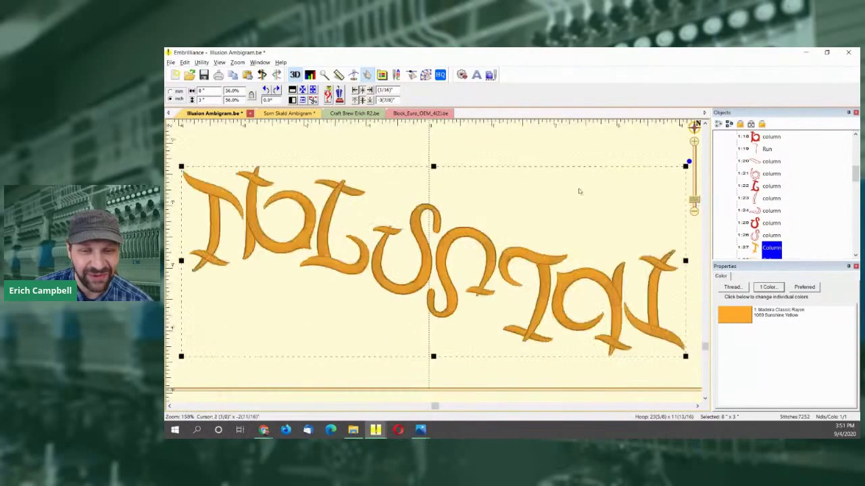
{"action": "left_click", "coordinate": [697, 204]}
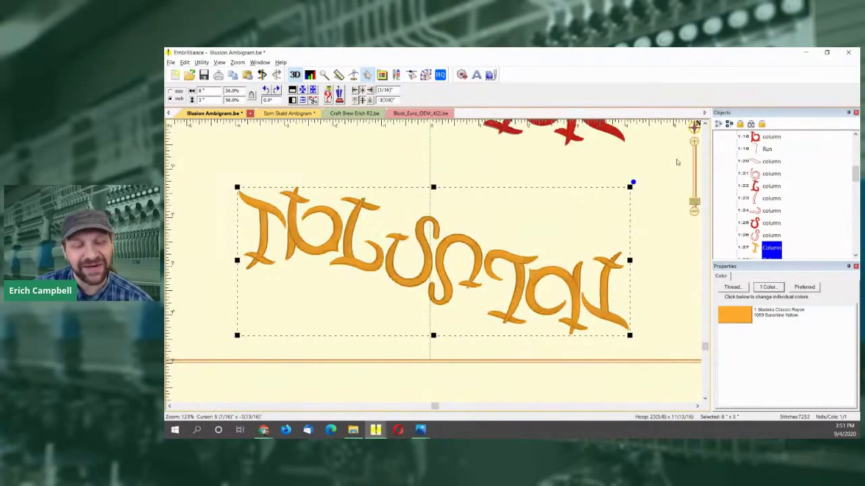
{"action": "mouse_move", "coordinate": [632, 181]}
{"action": "left_mouse_down"}
{"action": "mouse_move", "coordinate": [531, 145]}
{"action": "mouse_move", "coordinate": [394, 144]}
{"action": "mouse_move", "coordinate": [309, 183]}
{"action": "mouse_move", "coordinate": [247, 299]}
{"action": "mouse_move", "coordinate": [259, 350]}
{"action": "mouse_move", "coordinate": [280, 276]}
{"action": "mouse_move", "coordinate": [259, 340]}
{"action": "mouse_move", "coordinate": [252, 280]}
{"action": "mouse_move", "coordinate": [284, 378]}
{"action": "mouse_move", "coordinate": [538, 267]}
{"action": "mouse_move", "coordinate": [538, 221]}
{"action": "mouse_move", "coordinate": [527, 191]}
{"action": "mouse_move", "coordinate": [333, 187]}
{"action": "mouse_move", "coordinate": [284, 274]}
{"action": "mouse_move", "coordinate": [292, 331]}
{"action": "left_mouse_up"}
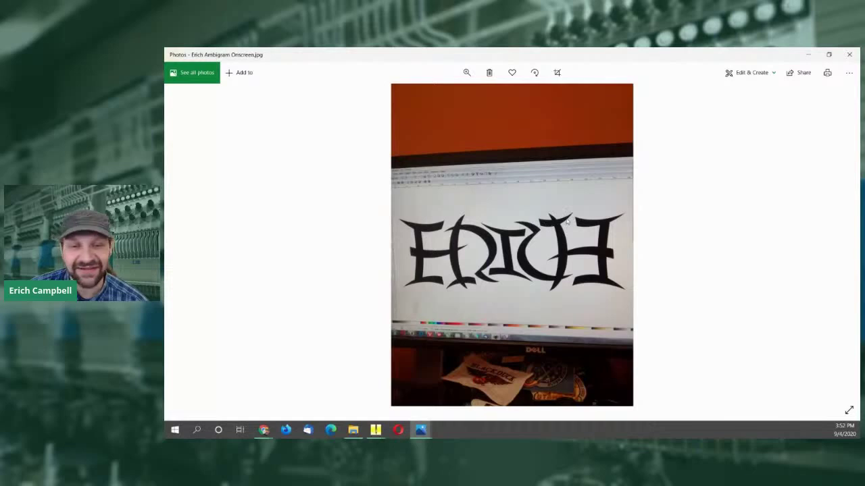
Enlarge the on-screen ambigram photo in Photos to examine its lettering, and close it to return to Embrilliance
{"action": "left_click", "coordinate": [466, 73]}
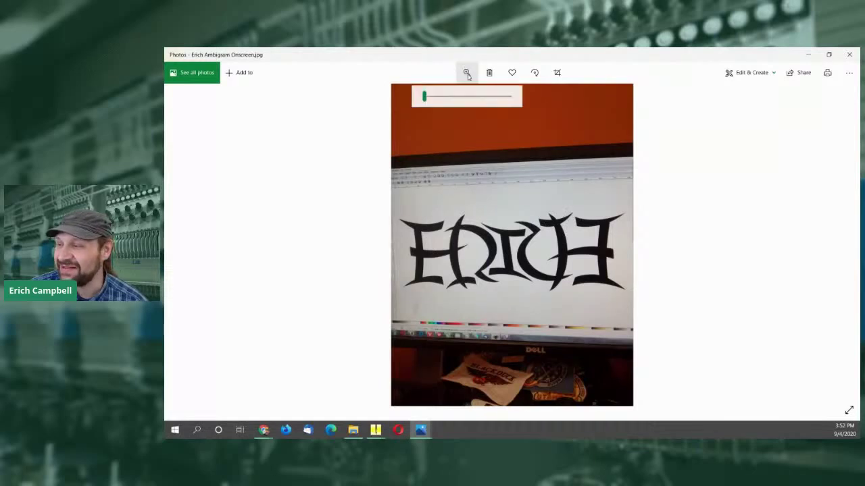
{"action": "left_click", "coordinate": [425, 98]}
{"action": "left_click_drag", "start_coordinate": [427, 99], "coordinate": [435, 98]}
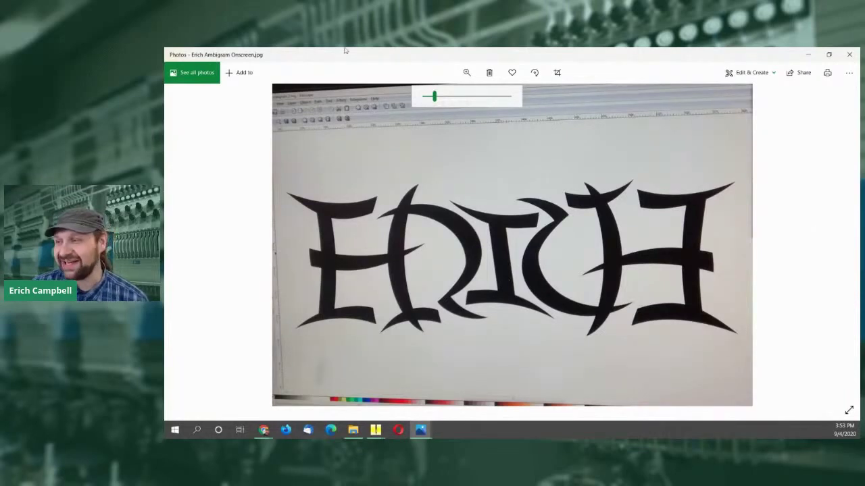
{"action": "left_click", "coordinate": [849, 54]}
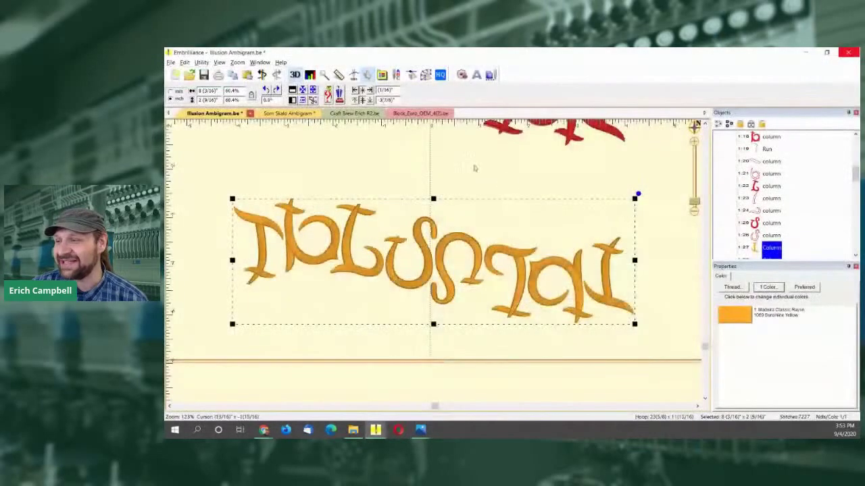
Open STITCHES AMBIGRAM 3.svg from the Lettering and Ambigrams Show folder in Inkscape
{"action": "left_click", "coordinate": [353, 429]}
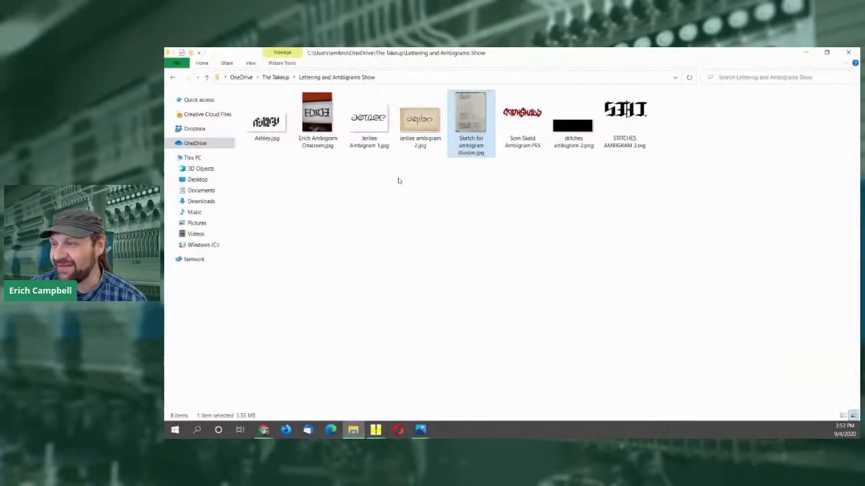
{"action": "left_click", "coordinate": [622, 118]}
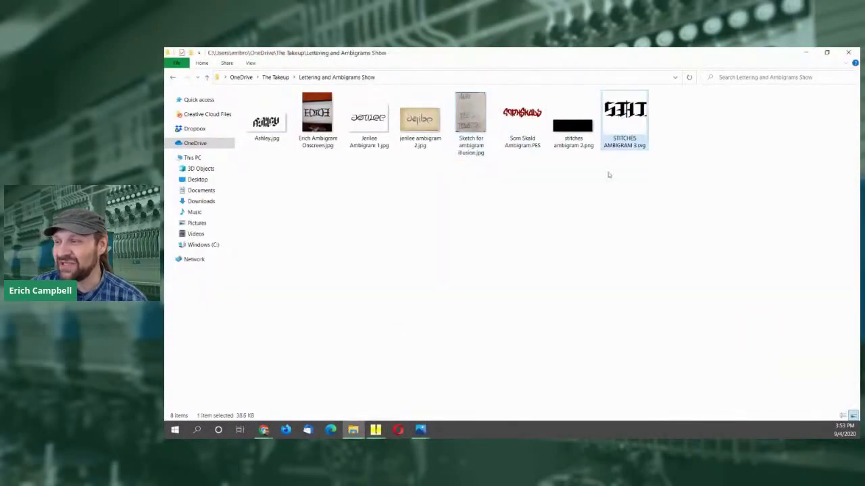
{"action": "left_click", "coordinate": [514, 286]}
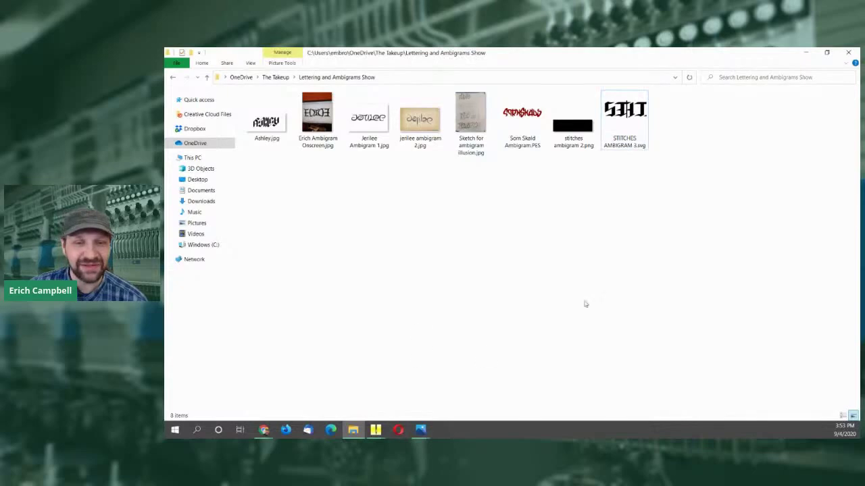
{"action": "left_click", "coordinate": [266, 431]}
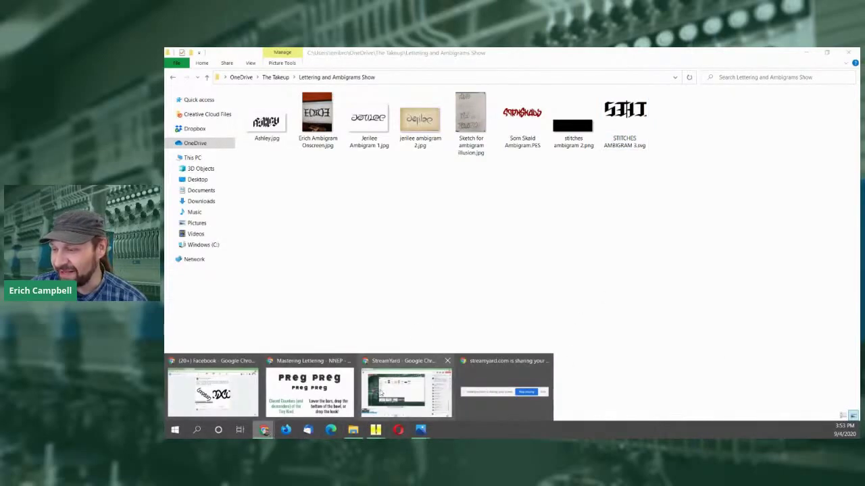
{"action": "left_click", "coordinate": [311, 396]}
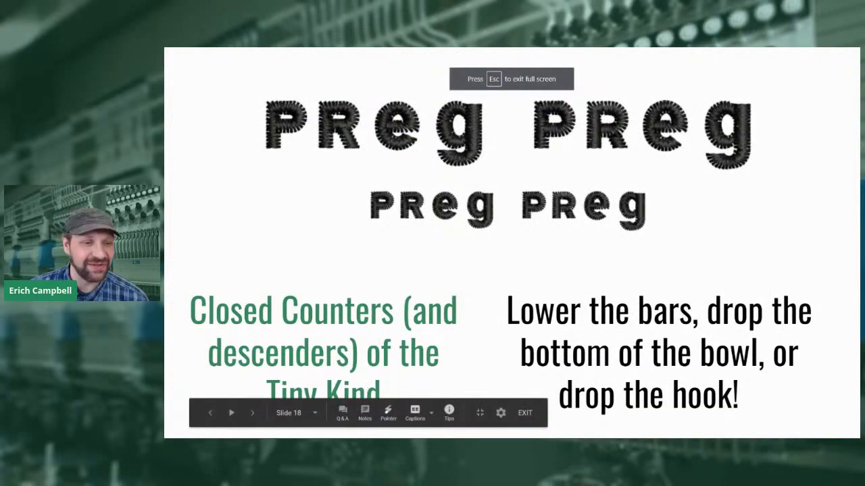
{"action": "key", "text": "alt+Tab"}
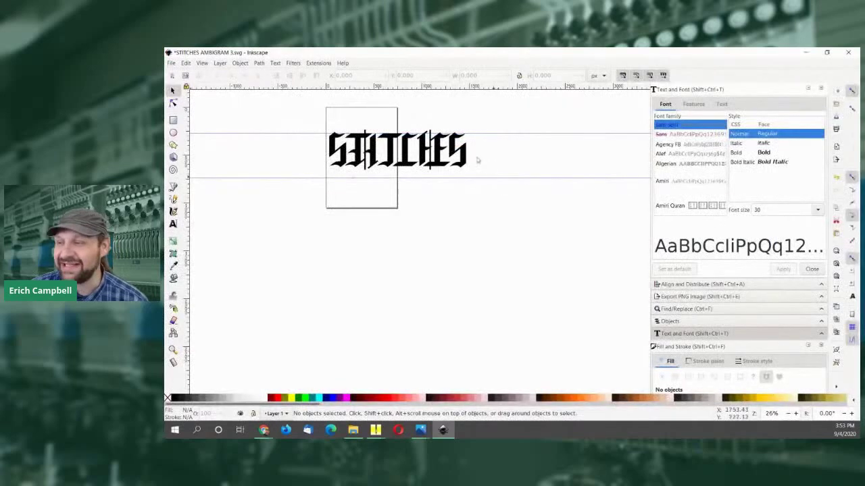
Frame the whole STITCHES lettering in the view and move it to about X 163.5, Y 251.4 px
{"action": "left_click_drag", "start_coordinate": [321, 115], "coordinate": [584, 220]}
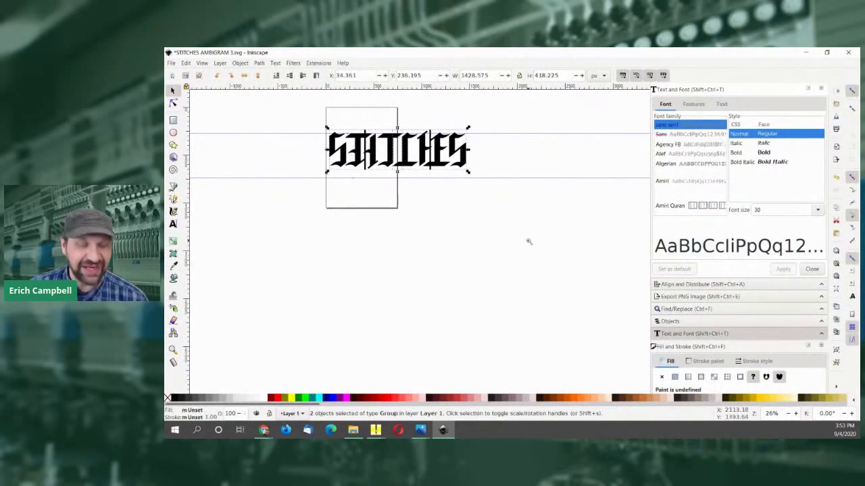
{"action": "key", "text": "z"}
{"action": "left_click_drag", "start_coordinate": [319, 121], "coordinate": [511, 181]}
{"action": "left_click", "coordinate": [172, 91]}
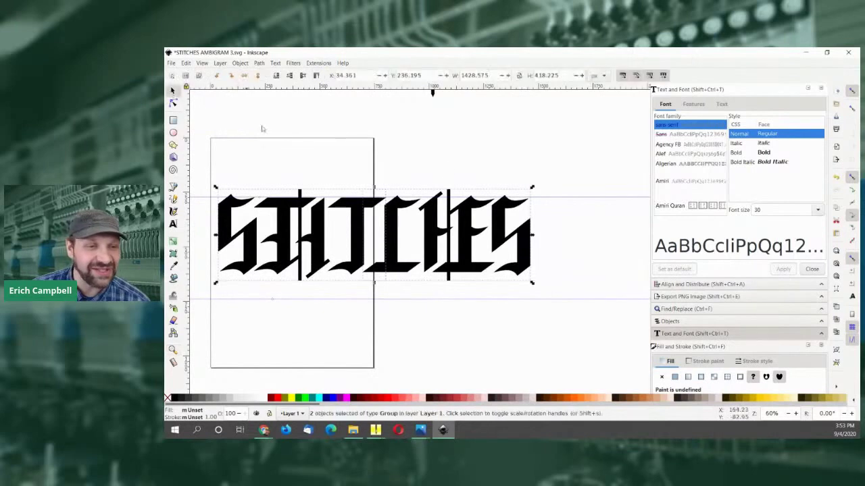
{"action": "left_click_drag", "start_coordinate": [571, 164], "coordinate": [210, 308]}
{"action": "left_click_drag", "start_coordinate": [288, 277], "coordinate": [319, 279]}
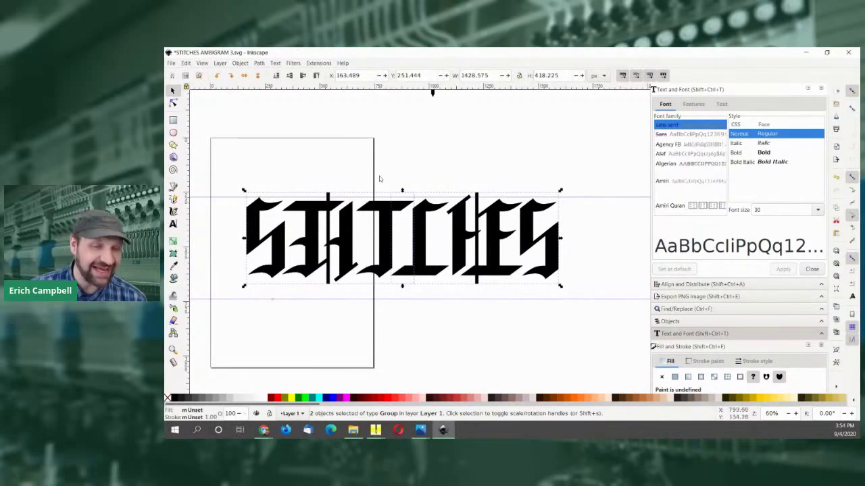
Group both halves of the STITCHES lettering and rotate the group by about half a turn
{"action": "left_click", "coordinate": [305, 201]}
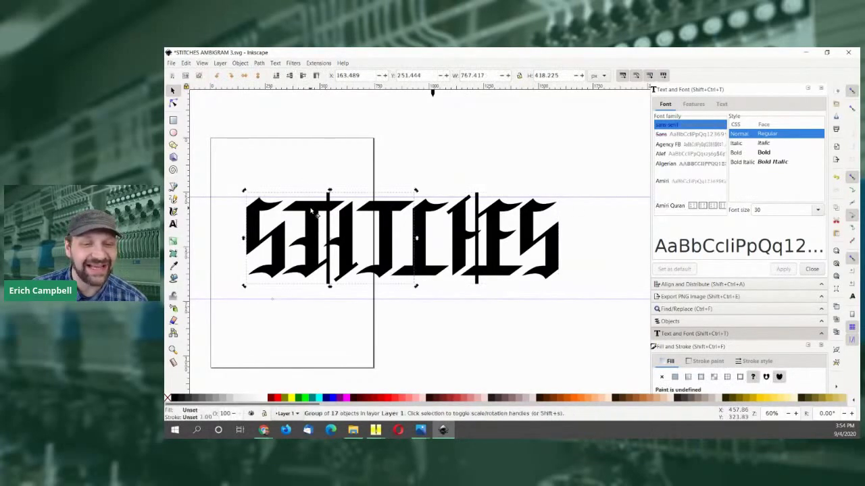
{"action": "left_click_drag", "start_coordinate": [231, 166], "coordinate": [597, 317]}
{"action": "key", "text": "ctrl+g"}
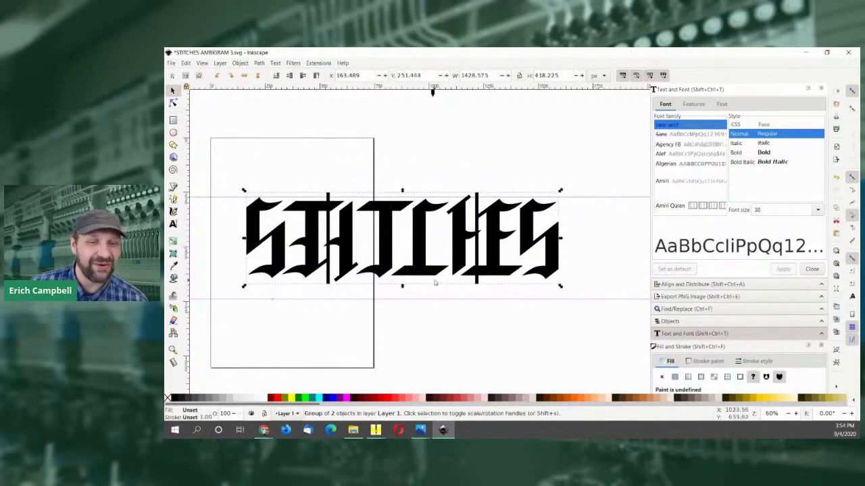
{"action": "left_click", "coordinate": [399, 242]}
{"action": "left_click_drag", "start_coordinate": [245, 191], "coordinate": [507, 273]}
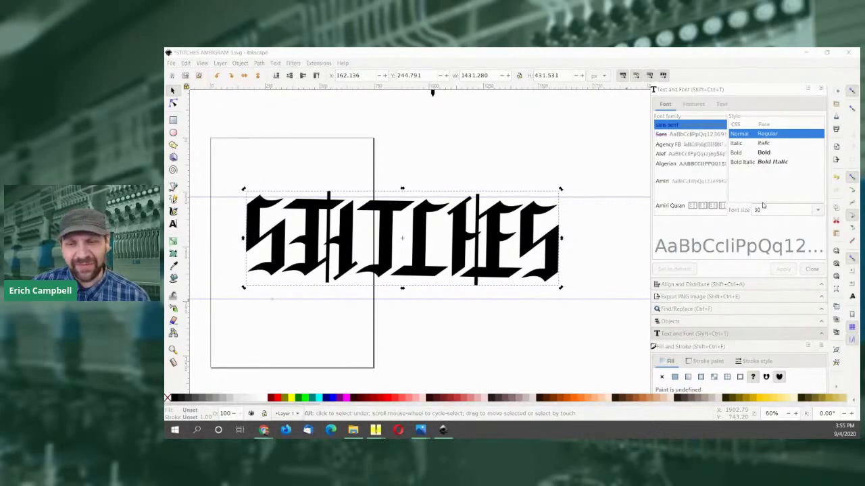
Return to Embrilliance and examine the centre of the yellow ILLUSION lettering at 250% zoom
{"action": "key", "text": "alt+Tab"}
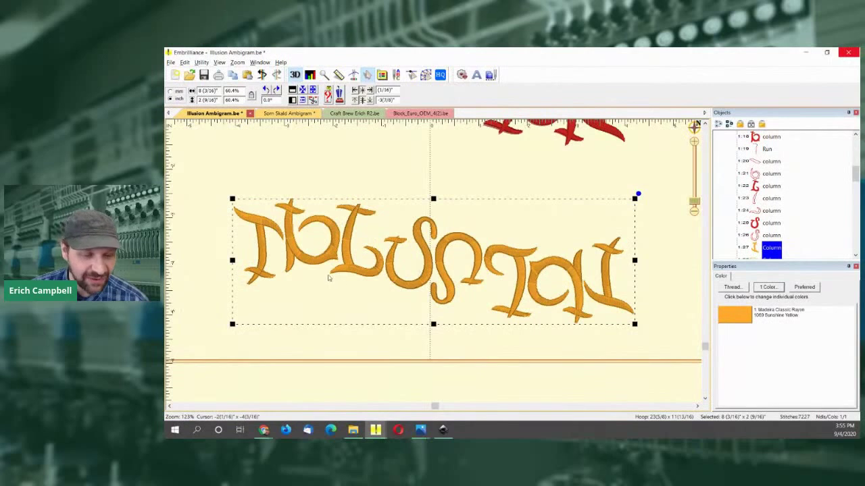
{"action": "scroll", "coordinate": [329, 278], "scroll_direction": "up", "scroll_amount": 1}
{"action": "scroll", "coordinate": [329, 278], "scroll_direction": "up", "scroll_amount": 3}
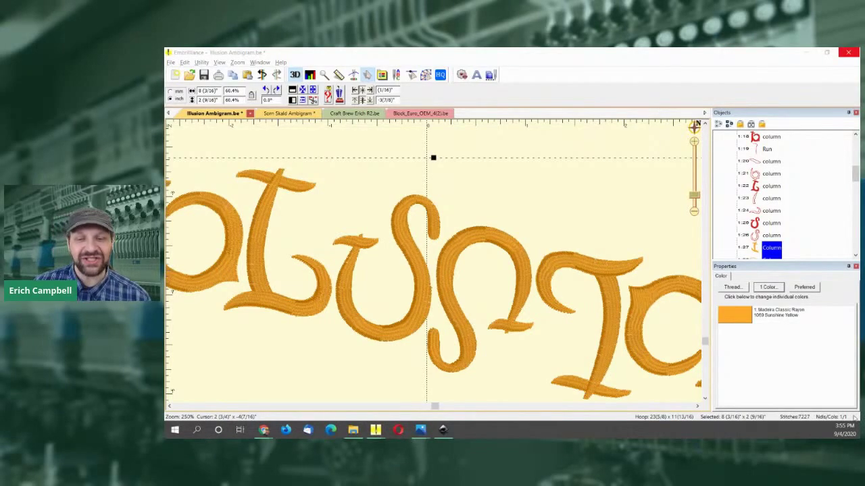
Switch to Chrome and view the Instagram posts of the ambigram patch video, STITCHES ambigram, ALVB patch and Hard Cider lettering
{"action": "key", "text": "alt+Tab"}
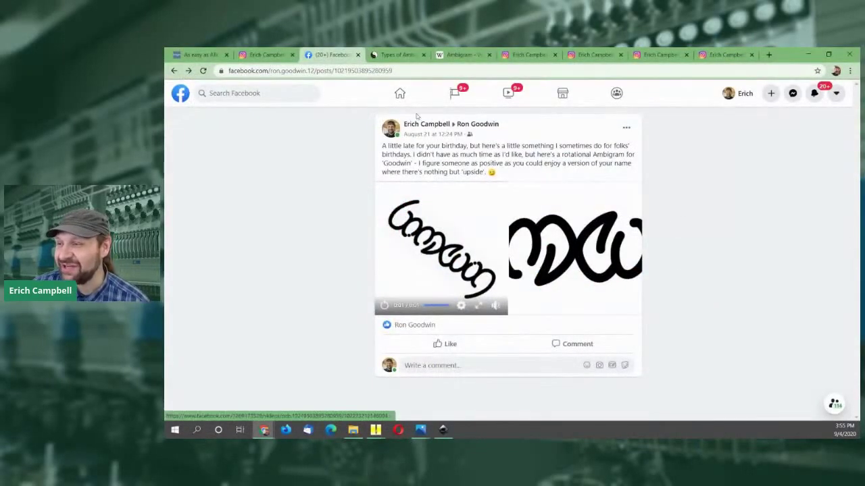
{"action": "left_click", "coordinate": [512, 55]}
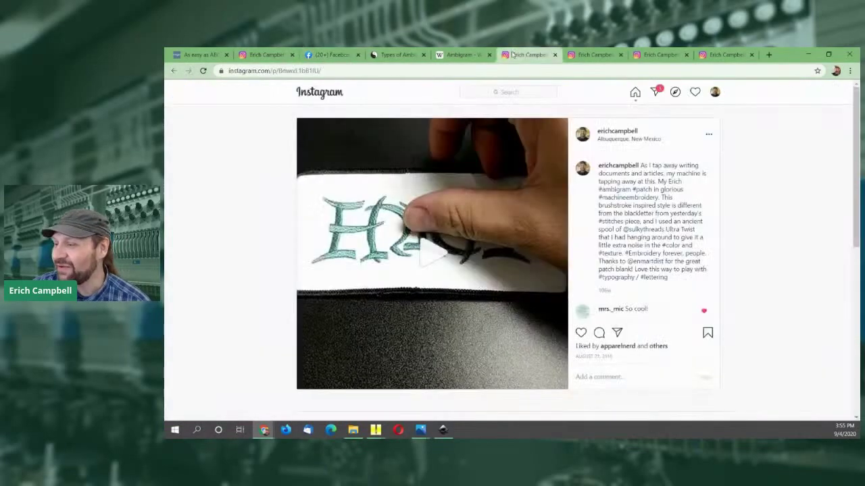
{"action": "left_click", "coordinate": [425, 245]}
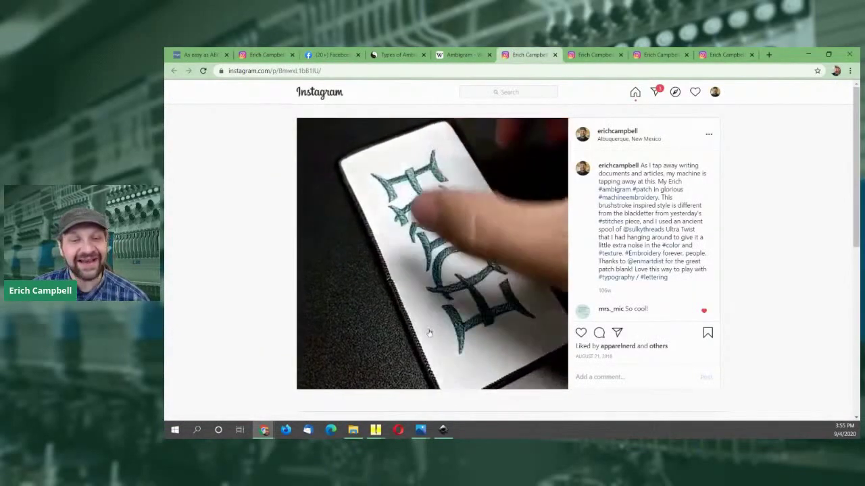
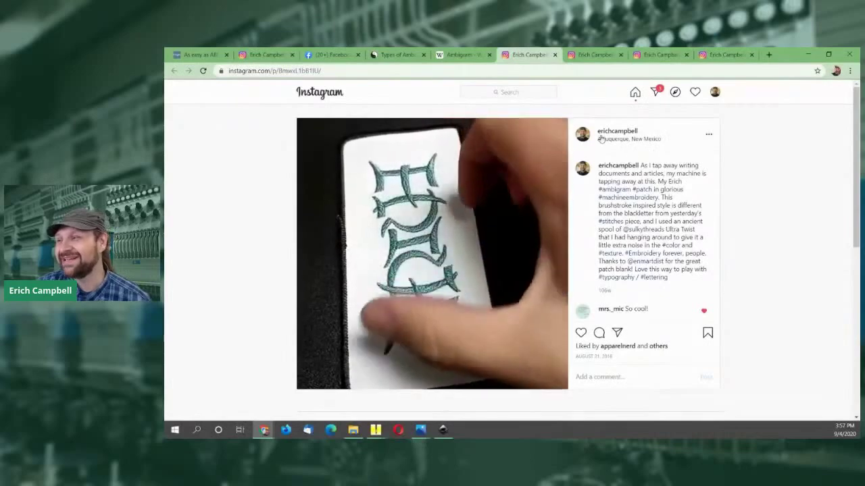
{"action": "left_click", "coordinate": [592, 54]}
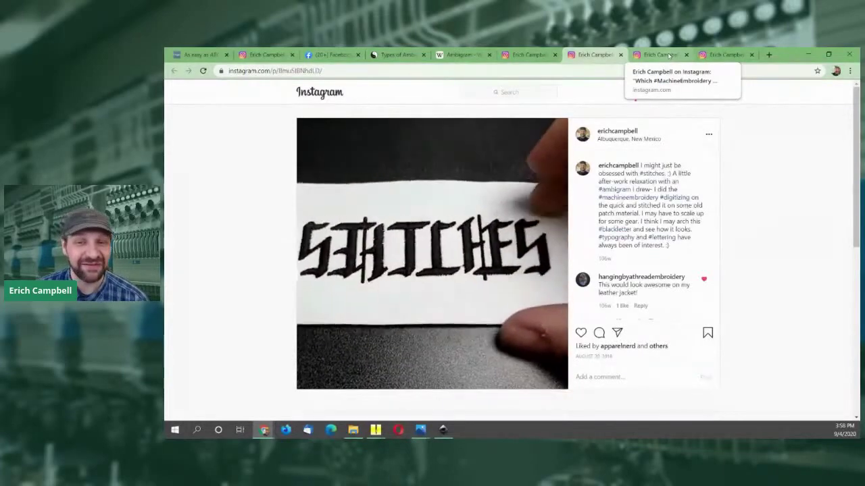
{"action": "left_click", "coordinate": [668, 55]}
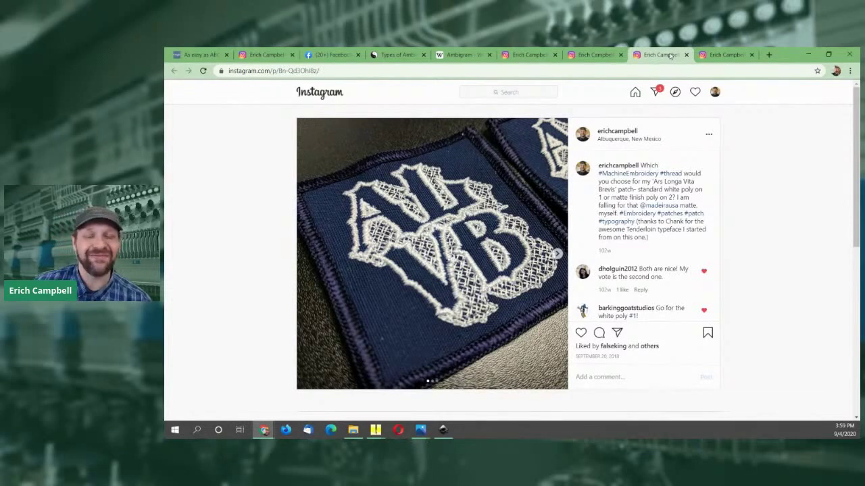
{"action": "left_click", "coordinate": [722, 56]}
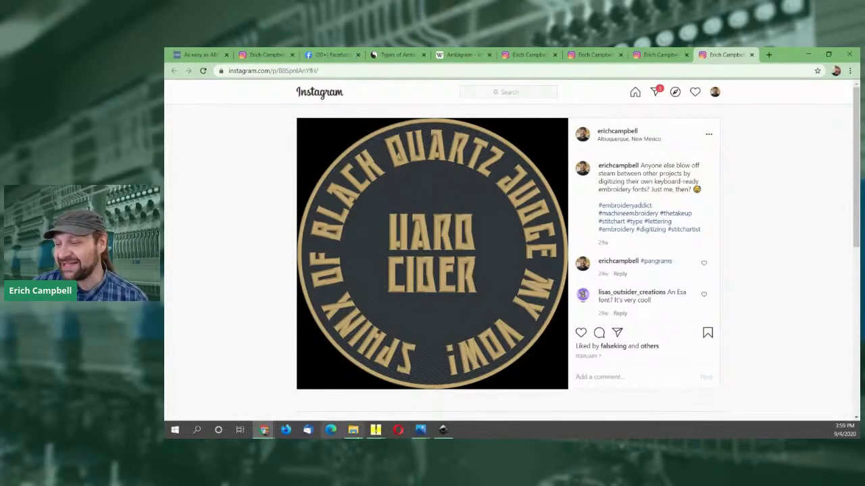
Switch to the Craft Brew font design in Embrilliance and examine the letters A to D at 400% zoom
{"action": "mouse_move", "coordinate": [376, 432]}
{"action": "mouse_move", "coordinate": [370, 370]}
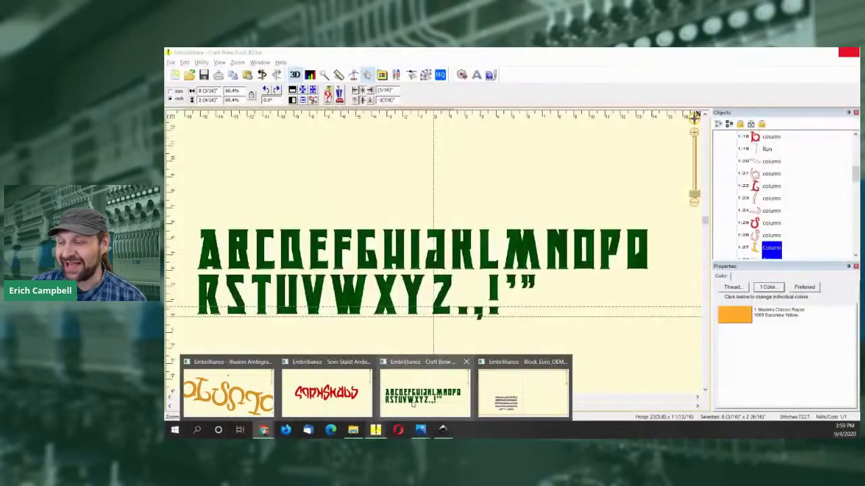
{"action": "left_click", "coordinate": [413, 403]}
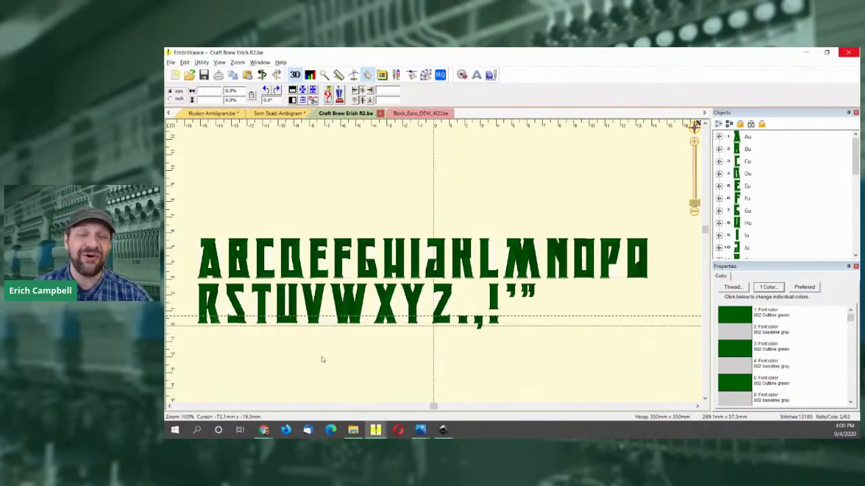
{"action": "scroll", "coordinate": [278, 339], "scroll_direction": "up", "scroll_amount": 1}
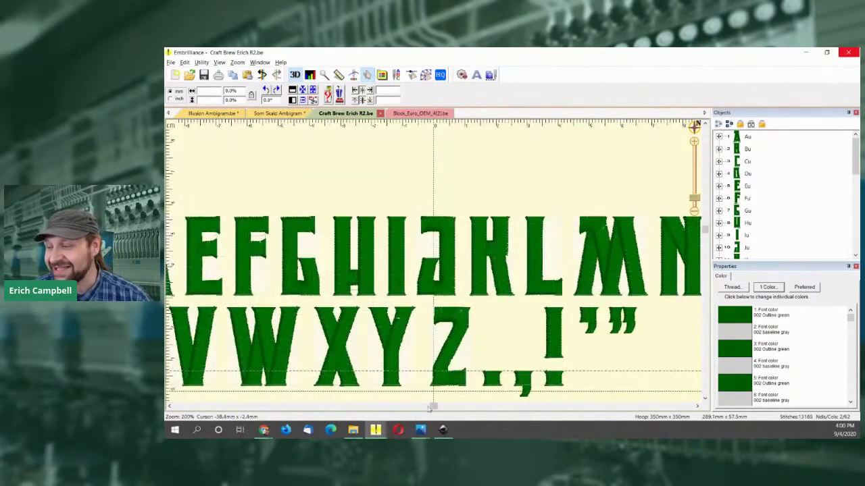
{"action": "left_click_drag", "start_coordinate": [433, 407], "coordinate": [263, 406]}
{"action": "scroll", "coordinate": [264, 404], "scroll_direction": "up", "scroll_amount": 2}
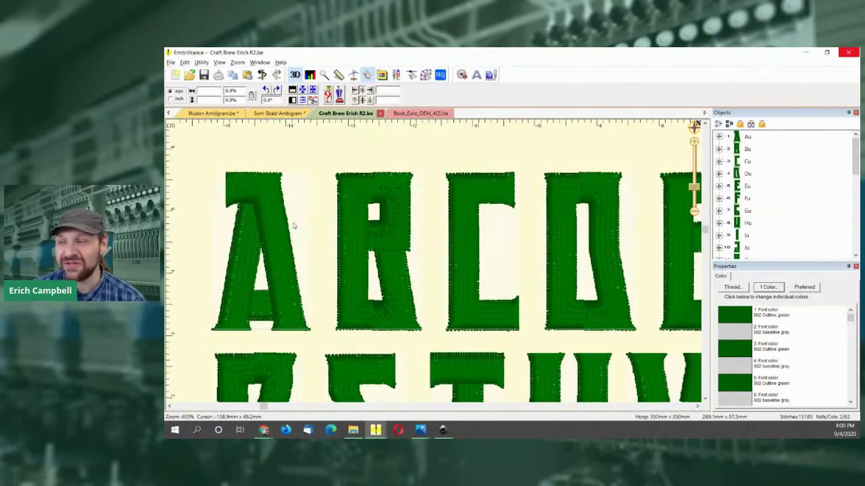
Pull the left leg column away from the letter A, and undo the changes
{"action": "left_click", "coordinate": [261, 242]}
{"action": "left_click_drag", "start_coordinate": [244, 246], "coordinate": [199, 248]}
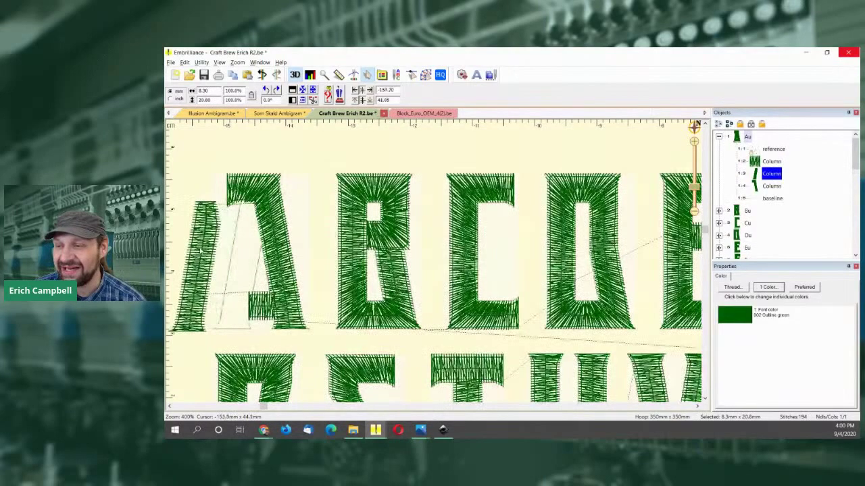
{"action": "key", "text": "ctrl+z"}
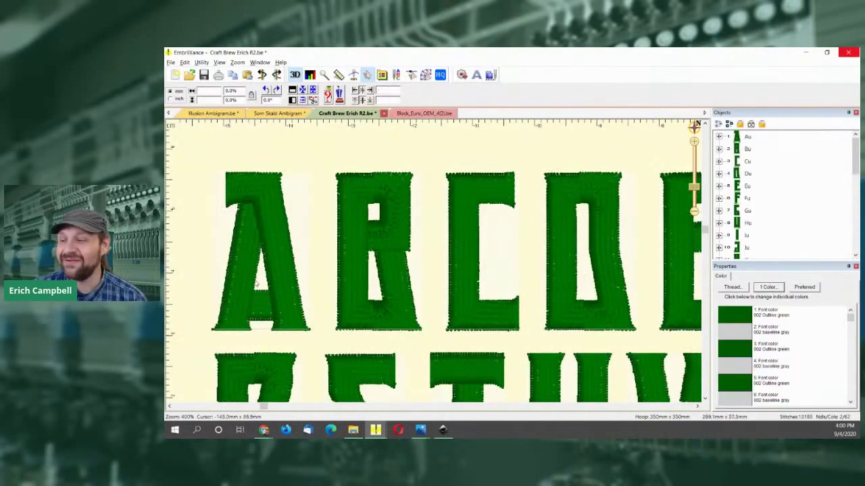
{"action": "key", "text": "ctrl+z"}
{"action": "key", "text": "ctrl+z"}
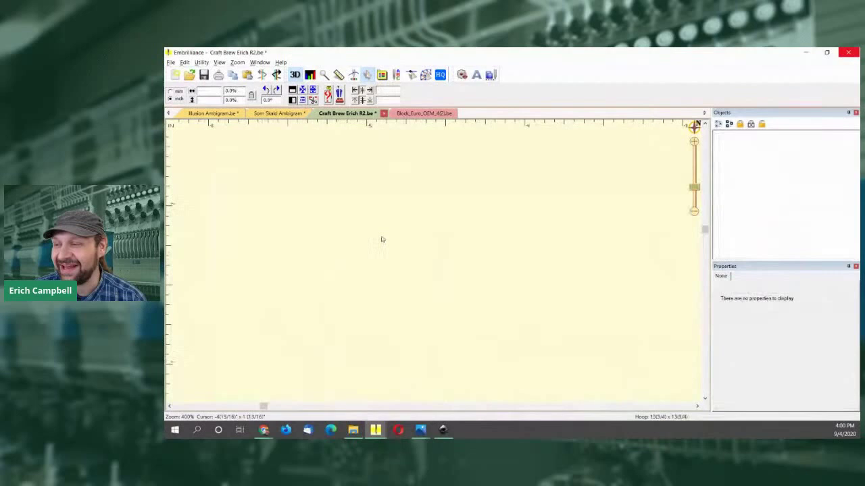
Redo the undone changes and move the A's left leg column back into the letter at X -147.42, Y 41.52
{"action": "key", "text": "ctrl+y"}
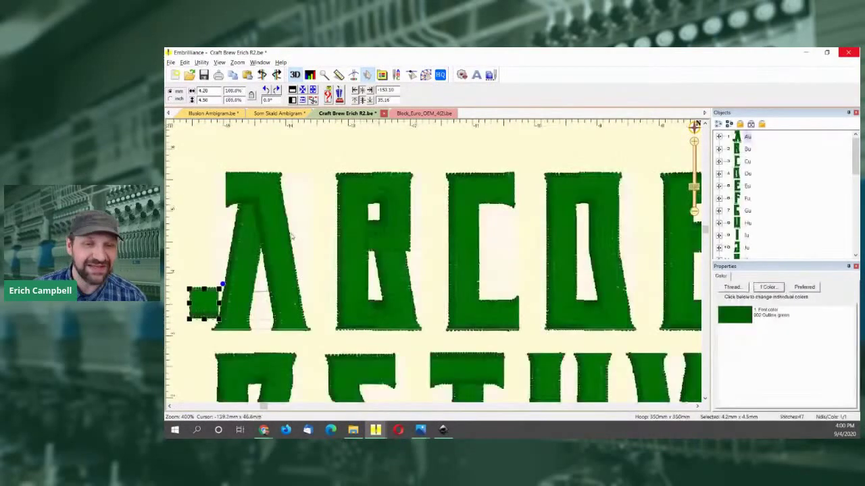
{"action": "key", "text": "ctrl+y"}
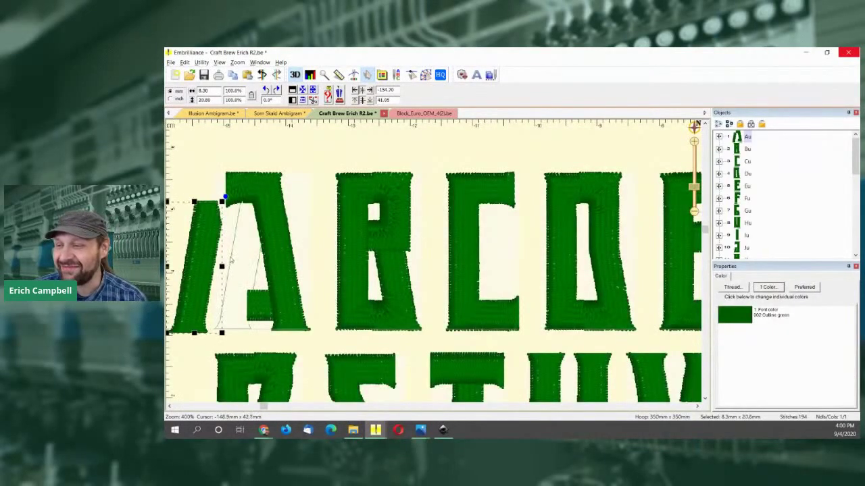
{"action": "key", "text": "ctrl+y"}
{"action": "left_click_drag", "start_coordinate": [217, 260], "coordinate": [257, 263]}
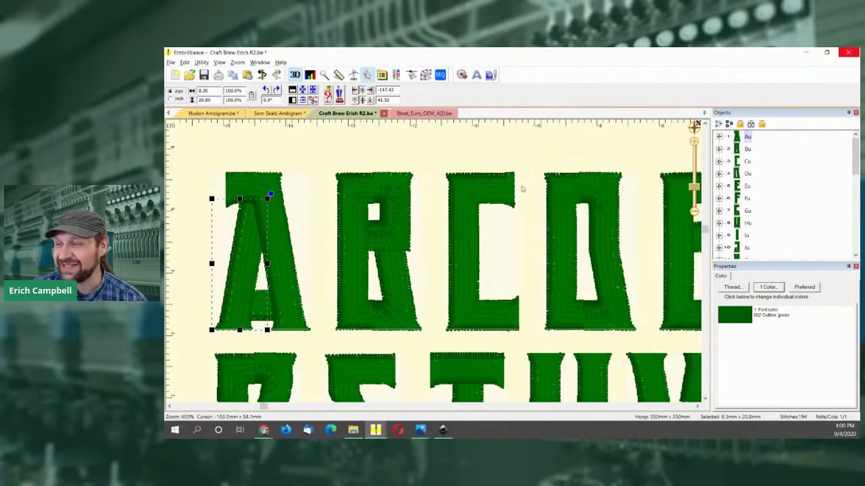
Examine the rest of the Craft Brew alphabet, from E across to the second-row letters R to Y
{"action": "scroll", "coordinate": [638, 363], "scroll_direction": "right", "scroll_amount": 3}
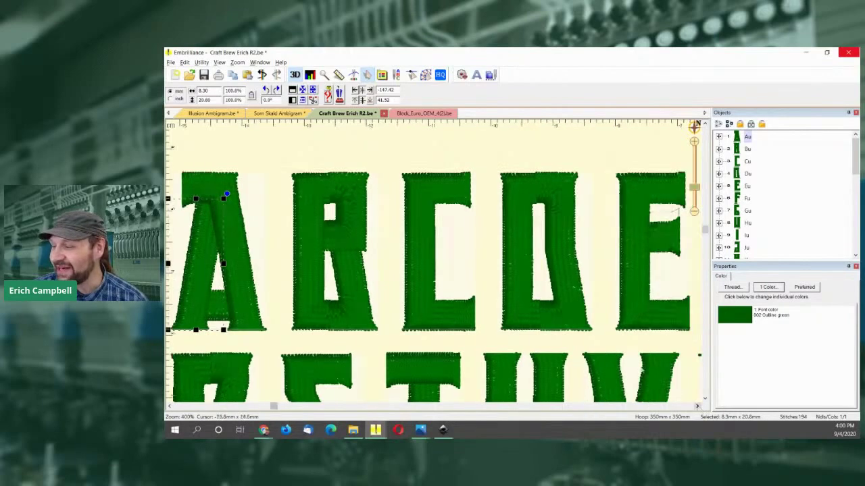
{"action": "scroll", "coordinate": [638, 364], "scroll_direction": "down", "scroll_amount": 3}
{"action": "scroll", "coordinate": [639, 363], "scroll_direction": "down", "scroll_amount": 2}
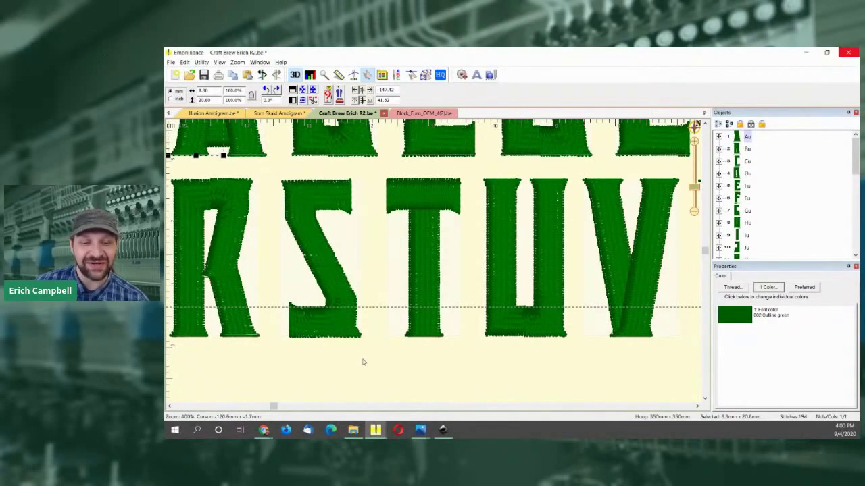
{"action": "left_click_drag", "start_coordinate": [274, 406], "coordinate": [360, 406]}
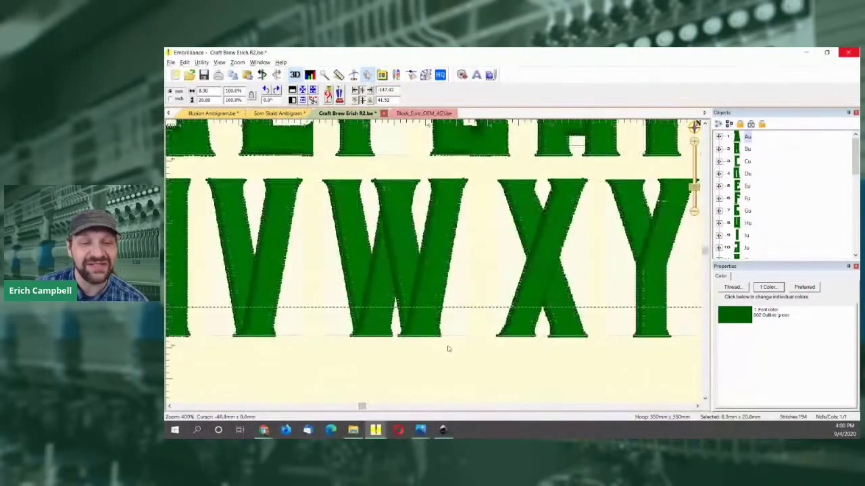
{"action": "scroll", "coordinate": [447, 348], "scroll_direction": "up", "scroll_amount": 1}
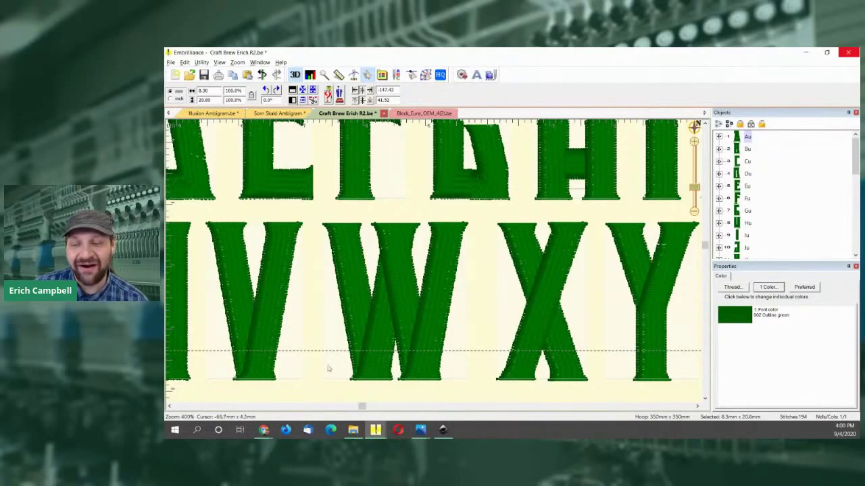
Examine the Craft Brew letter shapes at 400% zoom, from both rows around E to Y across to the Q
{"action": "scroll", "coordinate": [450, 345], "scroll_direction": "up", "scroll_amount": 4}
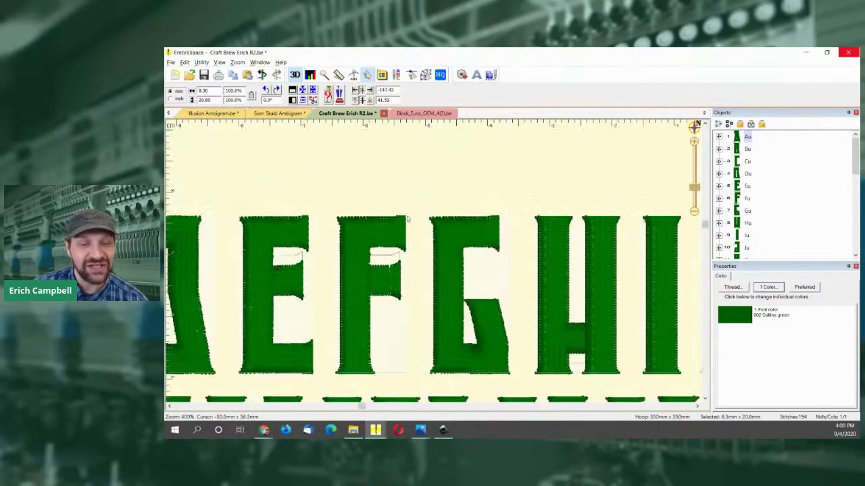
{"action": "scroll", "coordinate": [505, 294], "scroll_direction": "down", "scroll_amount": 3}
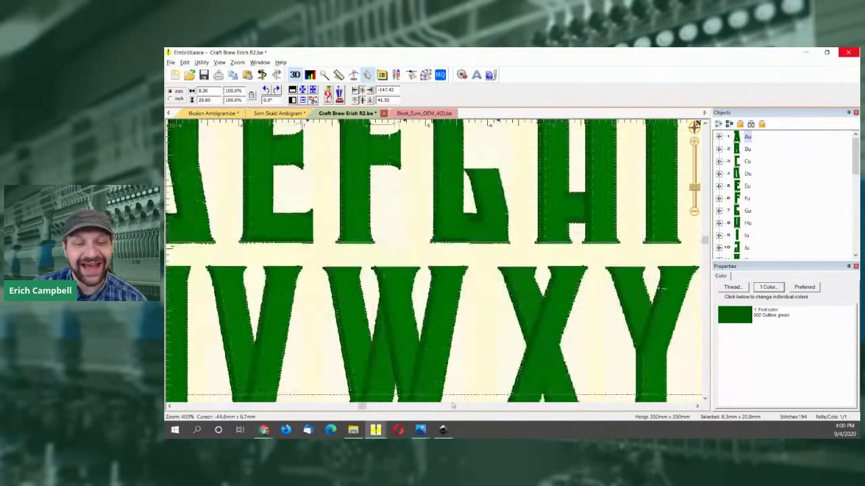
{"action": "left_click_drag", "start_coordinate": [363, 407], "coordinate": [492, 405]}
{"action": "scroll", "coordinate": [569, 334], "scroll_direction": "up", "scroll_amount": 2}
{"action": "scroll", "coordinate": [457, 405], "scroll_direction": "down", "scroll_amount": 2}
{"action": "scroll", "coordinate": [505, 222], "scroll_direction": "up", "scroll_amount": 2}
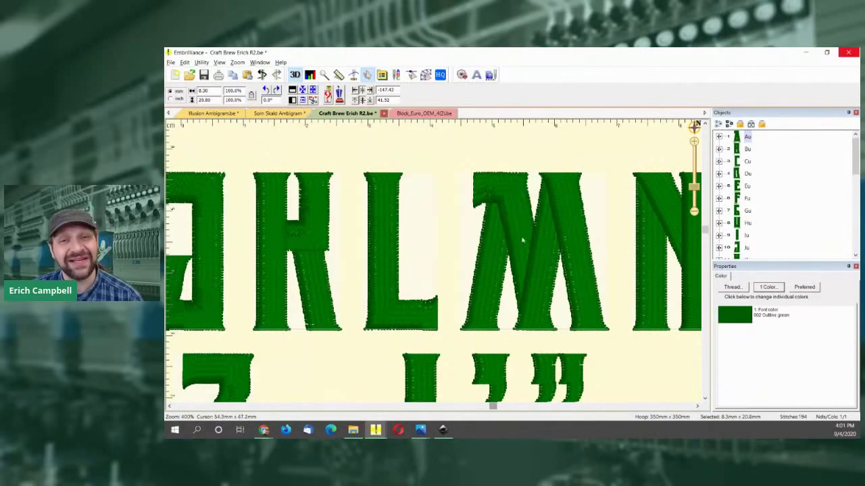
{"action": "scroll", "coordinate": [493, 406], "scroll_direction": "down", "scroll_amount": 2}
{"action": "left_click_drag", "start_coordinate": [493, 406], "coordinate": [594, 406]}
{"action": "scroll", "coordinate": [592, 361], "scroll_direction": "up", "scroll_amount": 2}
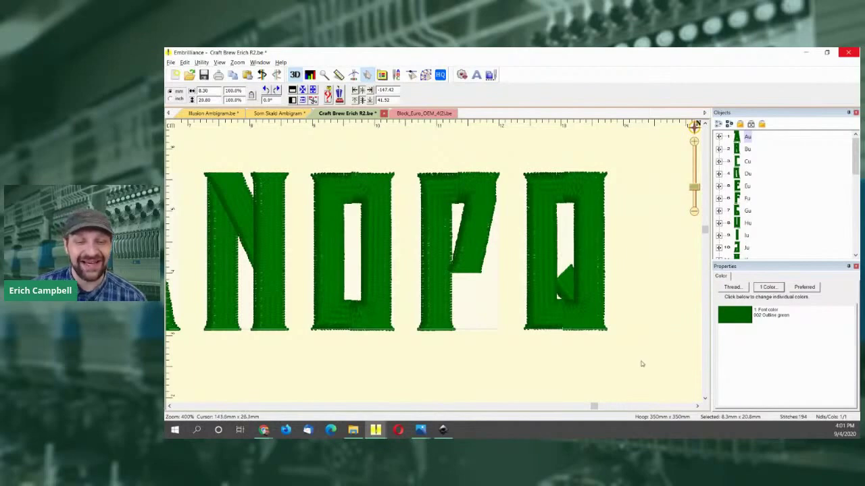
Show the whole alphabet at 100% zoom and clear the selection of the letter A
{"action": "scroll", "coordinate": [593, 409], "scroll_direction": "down", "scroll_amount": 4}
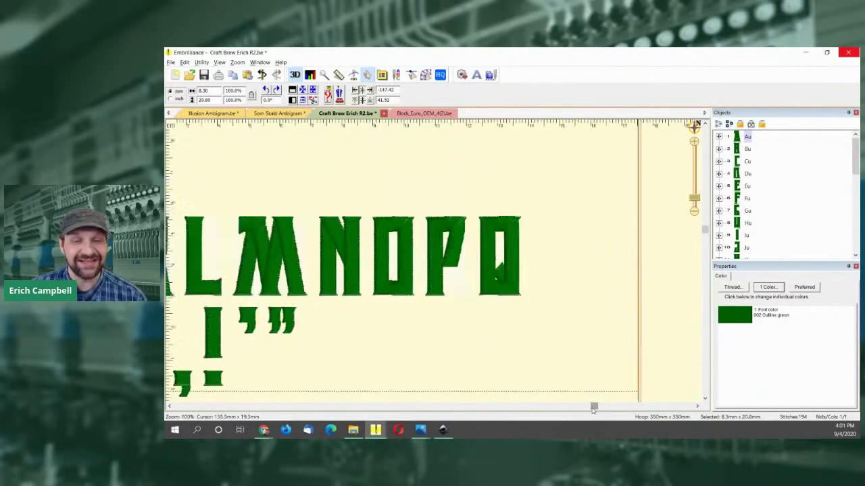
{"action": "left_click_drag", "start_coordinate": [593, 407], "coordinate": [418, 407]}
{"action": "left_click", "coordinate": [428, 206]}
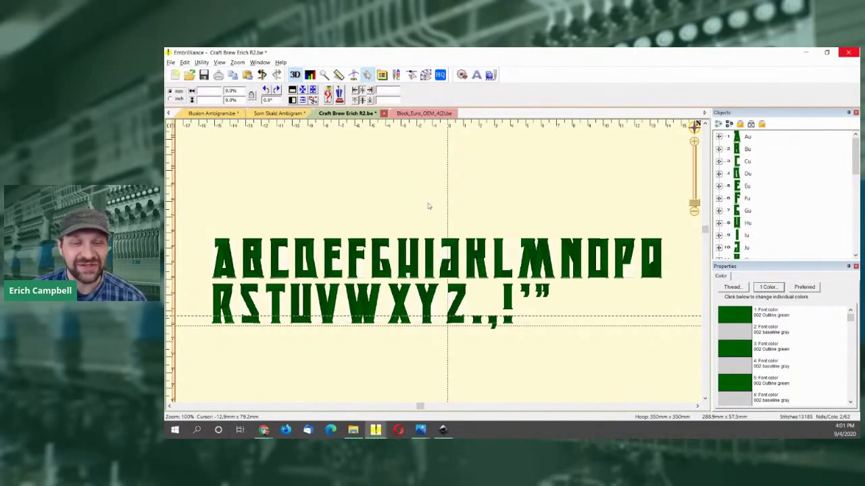
Measure the diagonal corner join of the letter B, from its lower counter's bottom-right corner to the outer foot, at 800% zoom
{"action": "scroll", "coordinate": [427, 210], "scroll_direction": "up", "scroll_amount": 2}
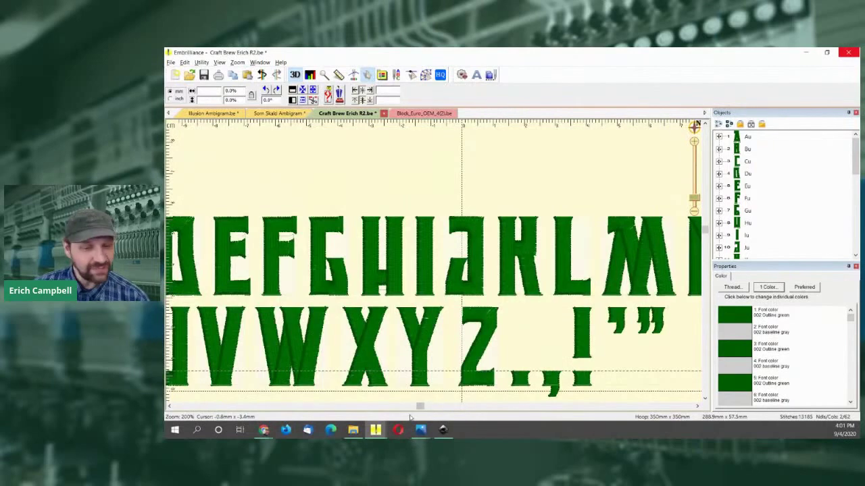
{"action": "left_click_drag", "start_coordinate": [420, 406], "coordinate": [301, 417]}
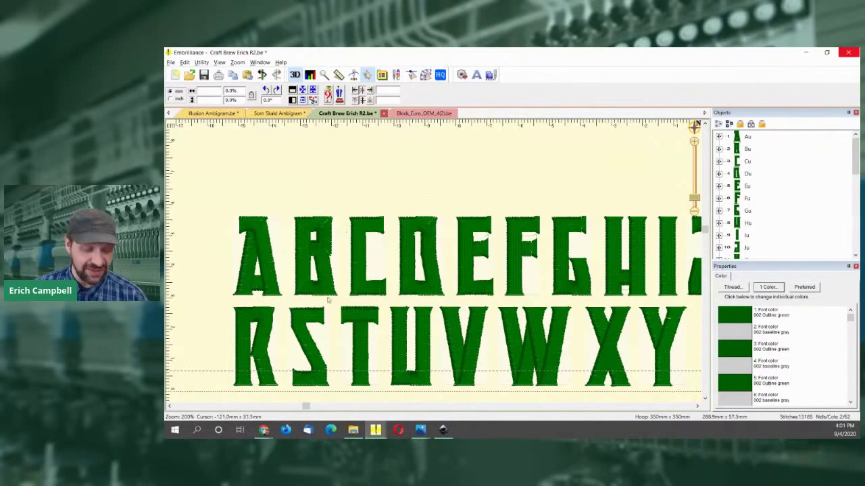
{"action": "left_click", "coordinate": [170, 406]}
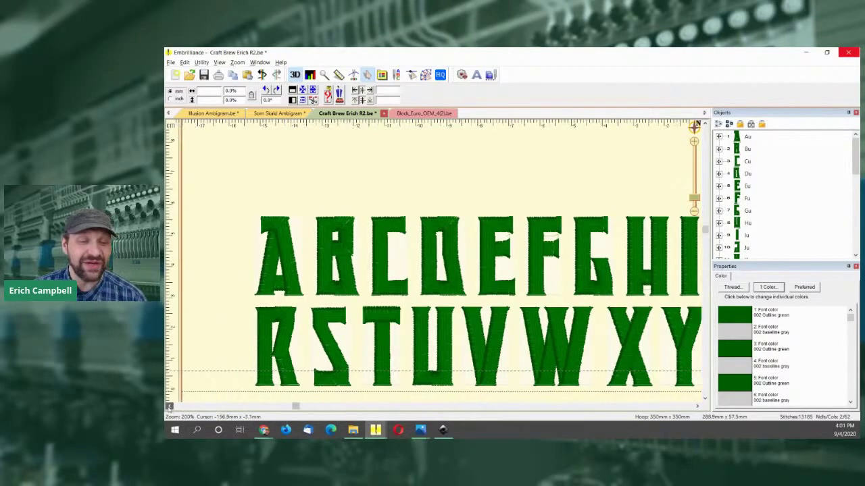
{"action": "scroll", "coordinate": [361, 307], "scroll_direction": "up", "scroll_amount": 2}
{"action": "scroll", "coordinate": [585, 271], "scroll_direction": "up", "scroll_amount": 1}
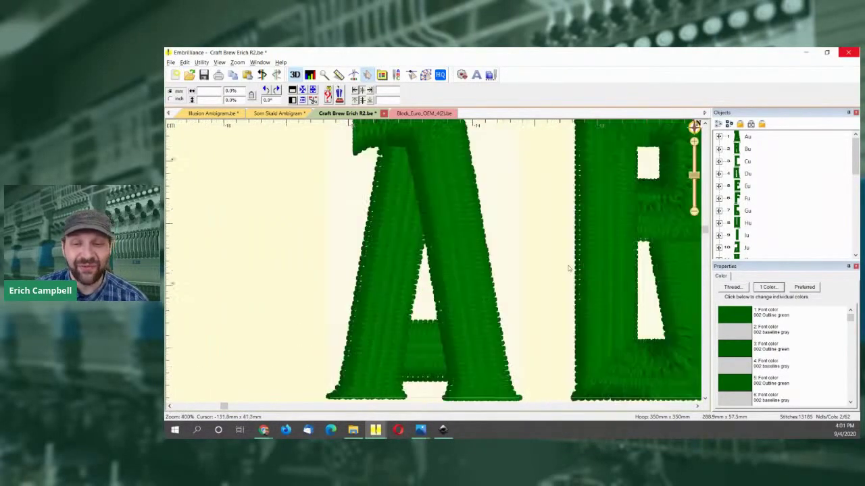
{"action": "left_click", "coordinate": [698, 406]}
{"action": "left_click", "coordinate": [697, 406]}
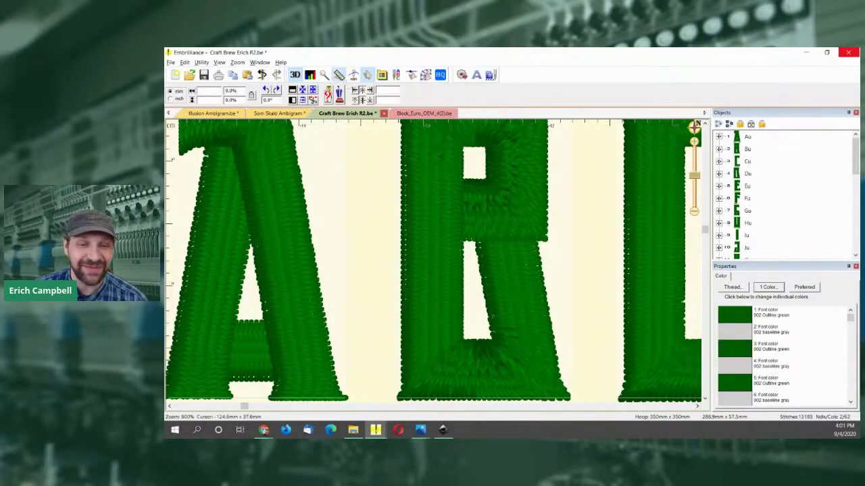
{"action": "left_click_drag", "start_coordinate": [492, 341], "coordinate": [573, 403]}
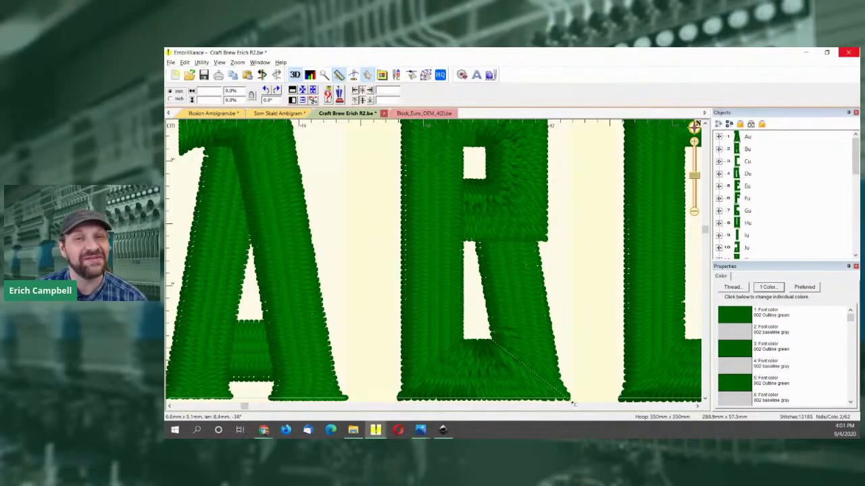
Measure the width of the upper counter in the letter B, and return to the alphabet overview at 100% zoom
{"action": "scroll", "coordinate": [504, 316], "scroll_direction": "up", "scroll_amount": 5}
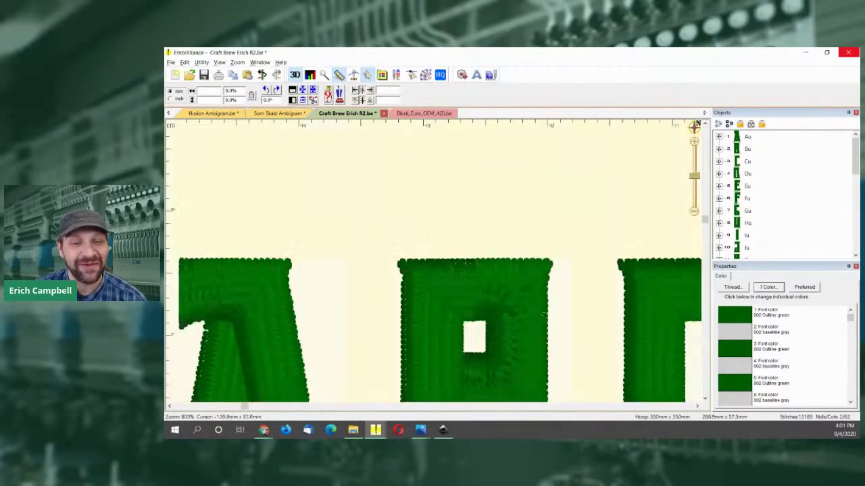
{"action": "scroll", "coordinate": [477, 299], "scroll_direction": "down", "scroll_amount": 5}
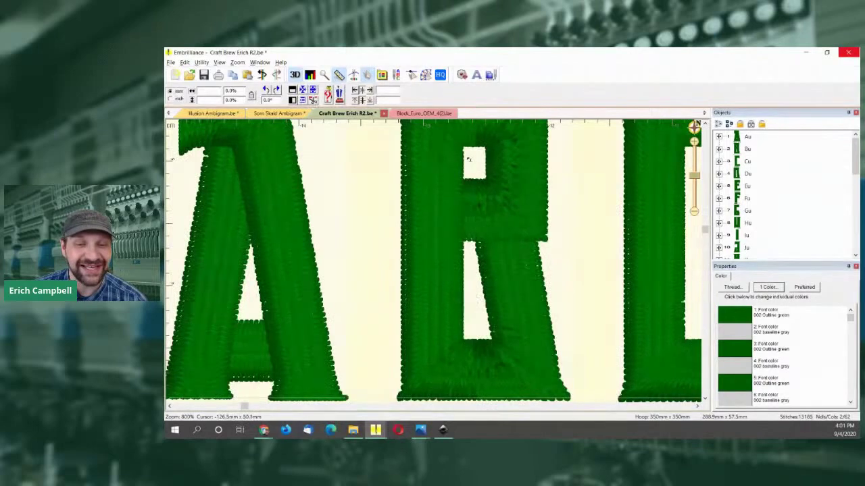
{"action": "left_click_drag", "start_coordinate": [465, 164], "coordinate": [486, 168]}
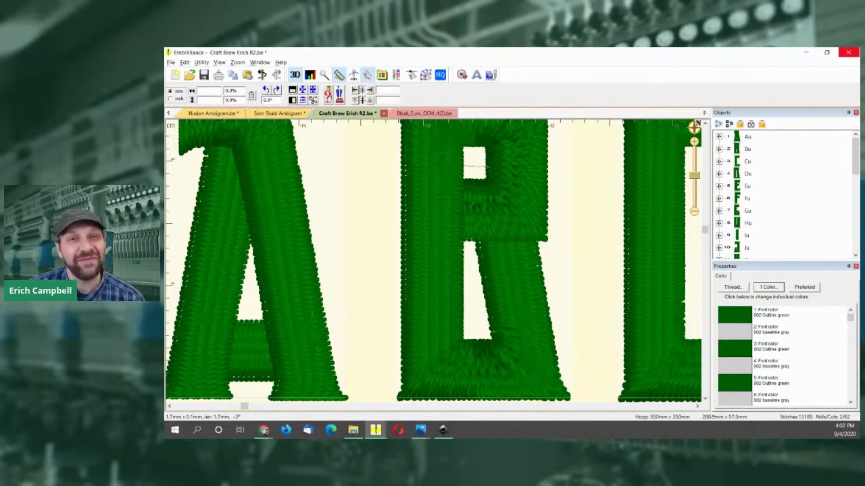
{"action": "left_click_drag", "start_coordinate": [485, 168], "coordinate": [486, 167]}
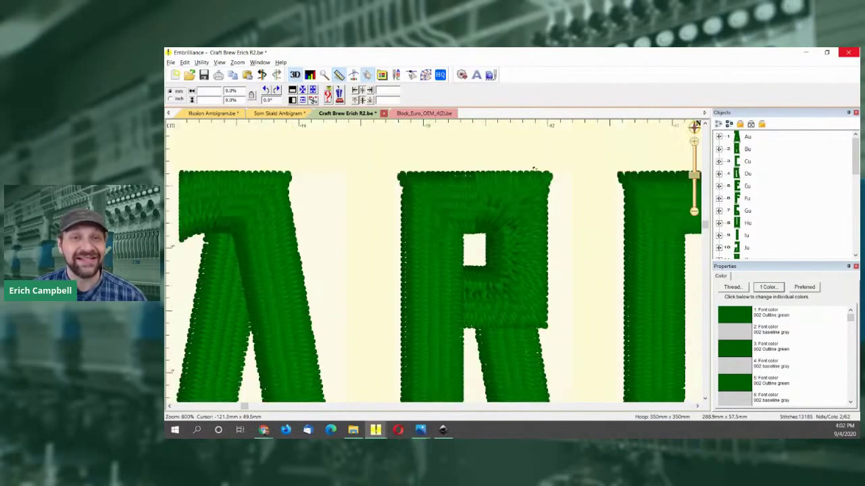
{"action": "key", "text": "ctrl+1"}
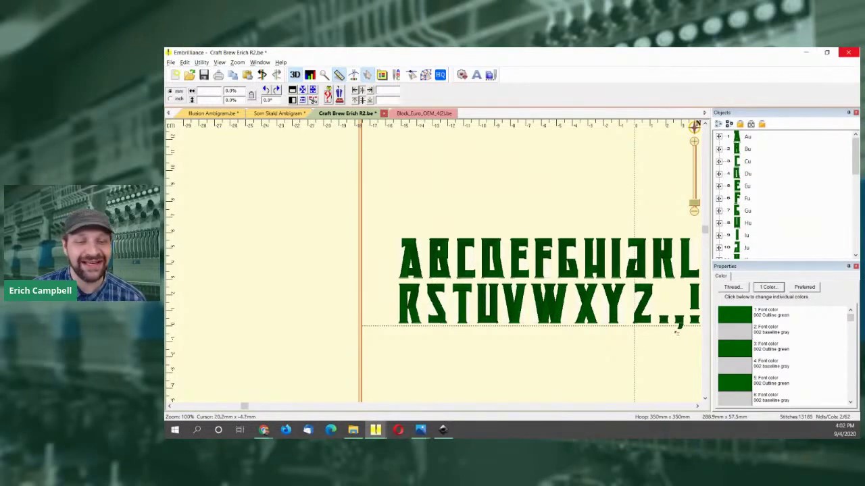
{"action": "left_click_drag", "start_coordinate": [246, 406], "coordinate": [290, 406]}
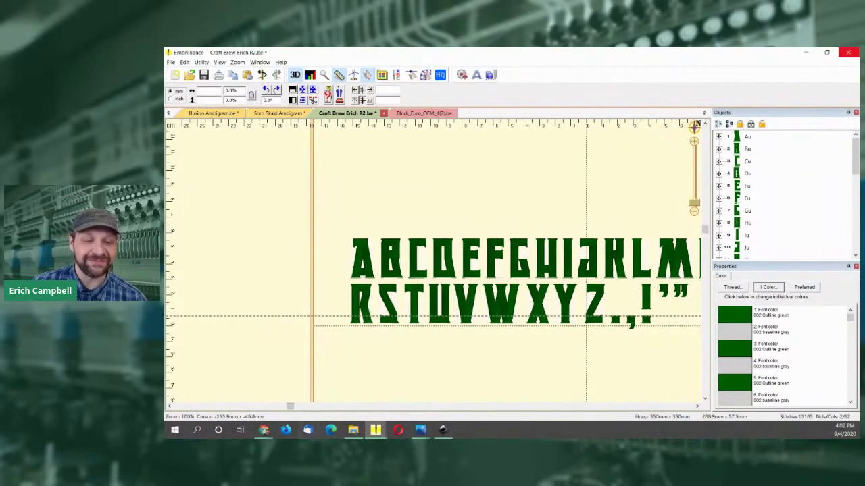